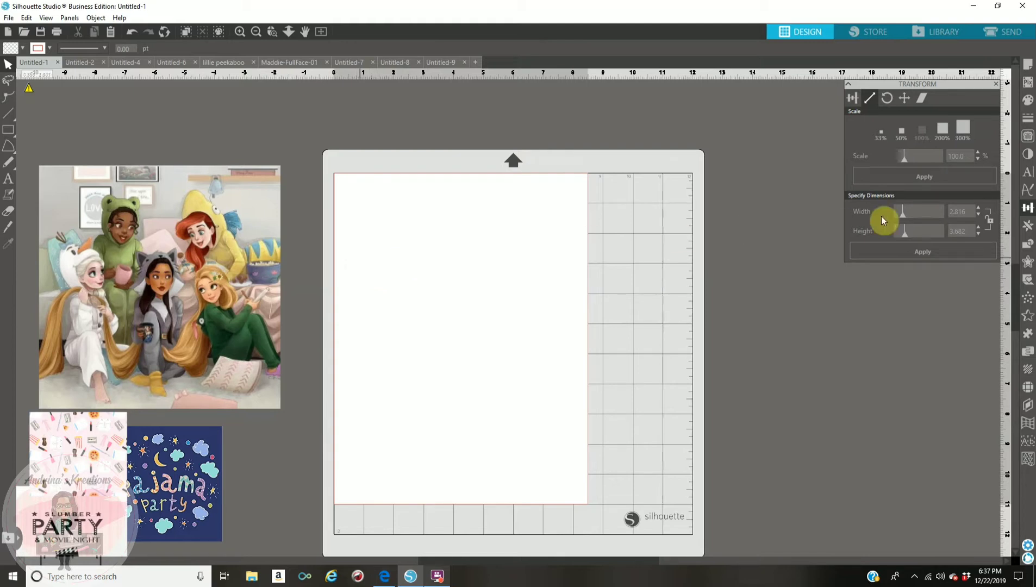
Step: Raise the cutting mat reveal in the page setup to show the mat grid, and return it to 0.0%
left_click(1029, 65)
left_click(1031, 66)
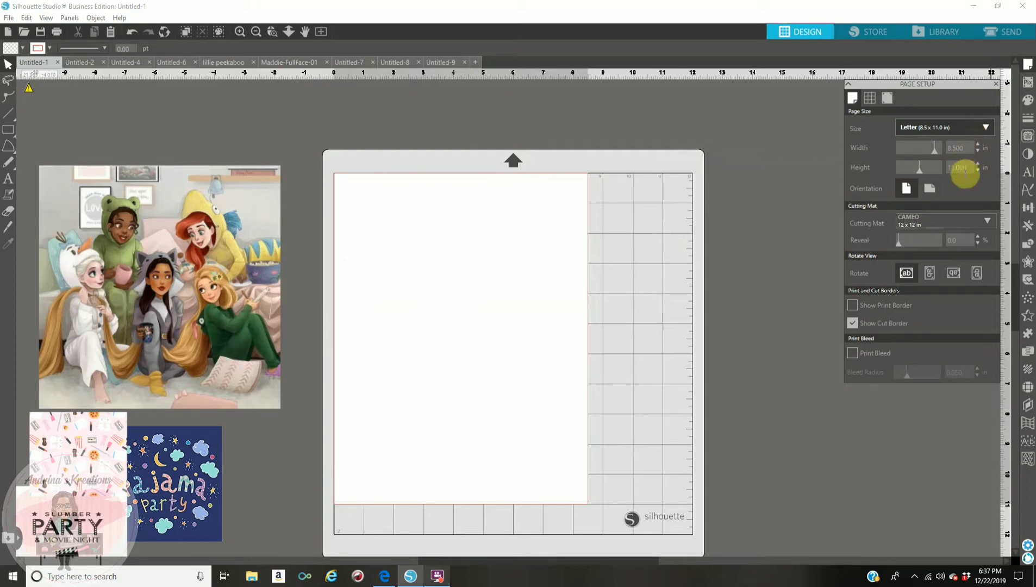
left_click(934, 240)
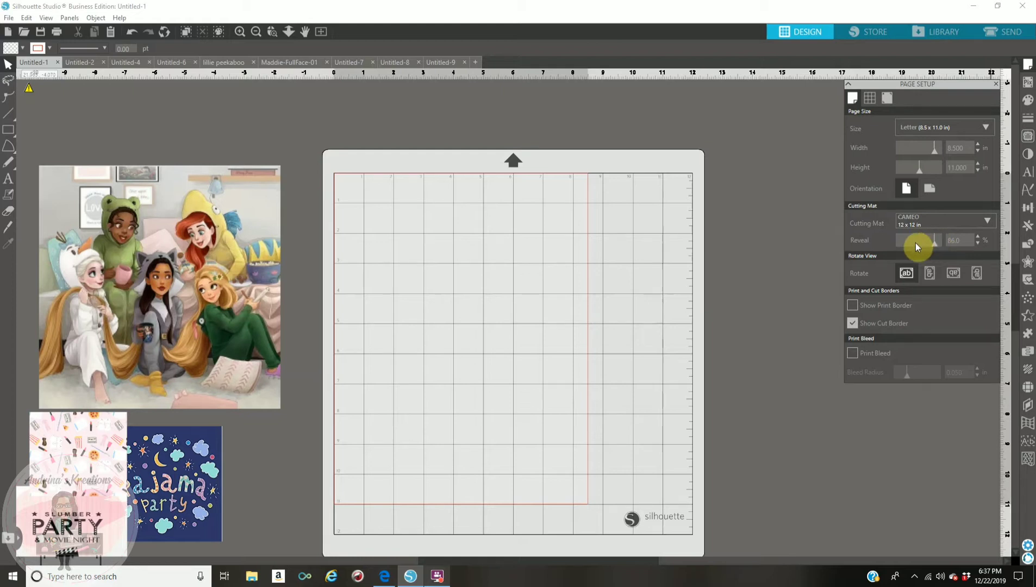
left_click(896, 243)
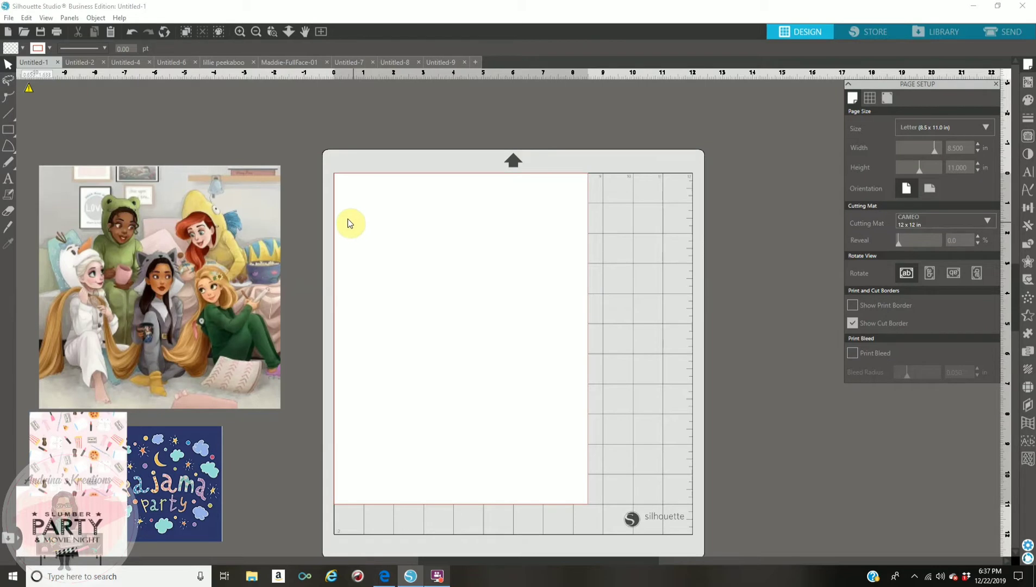
Step: Draw a rectangle about 2.9 in wide and 3.2 in high near the middle of the page
mouse_move(9, 130)
left_click(24, 132)
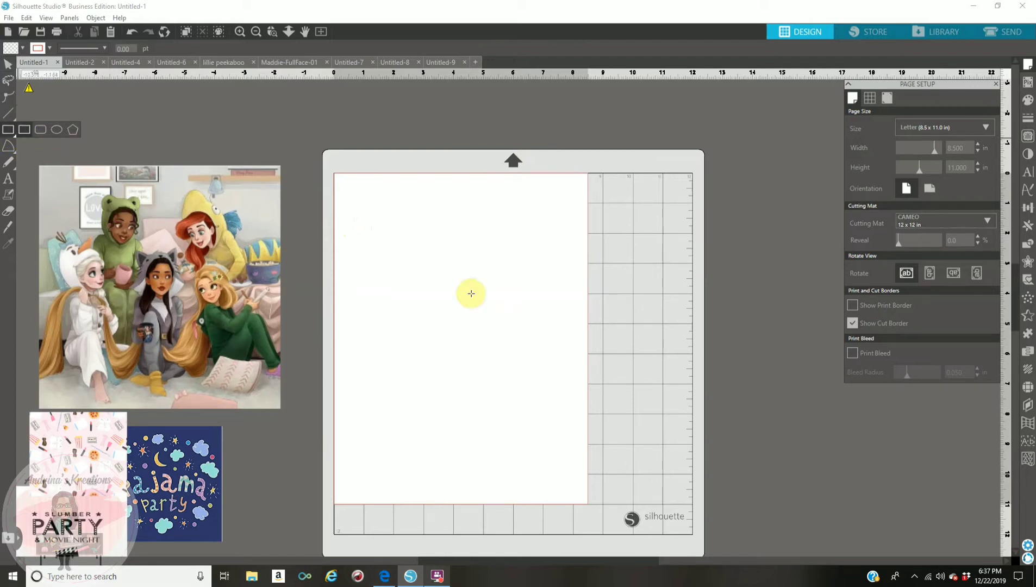
mouse_move(389, 257)
left_mouse_down()
mouse_move(448, 291)
mouse_move(477, 359)
left_mouse_up()
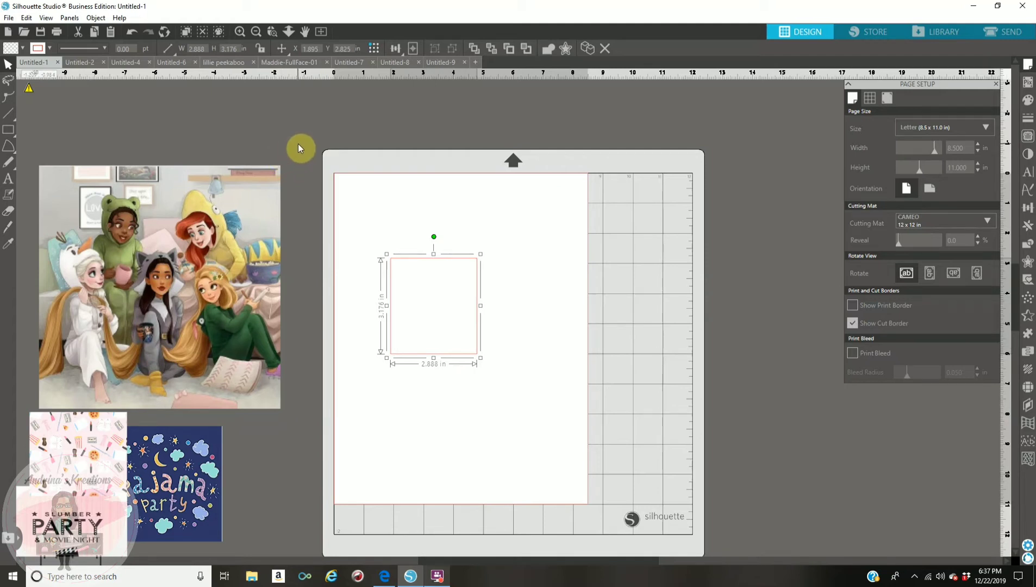
Step: Set the rectangle's width to 1.840 in and its height to 5.5 in
left_click(1028, 209)
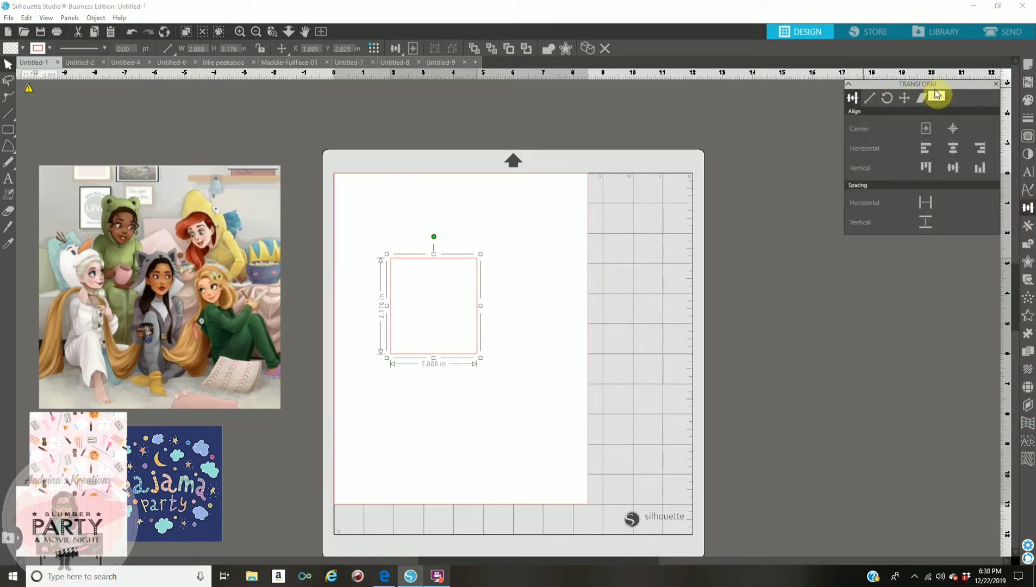
left_click(868, 101)
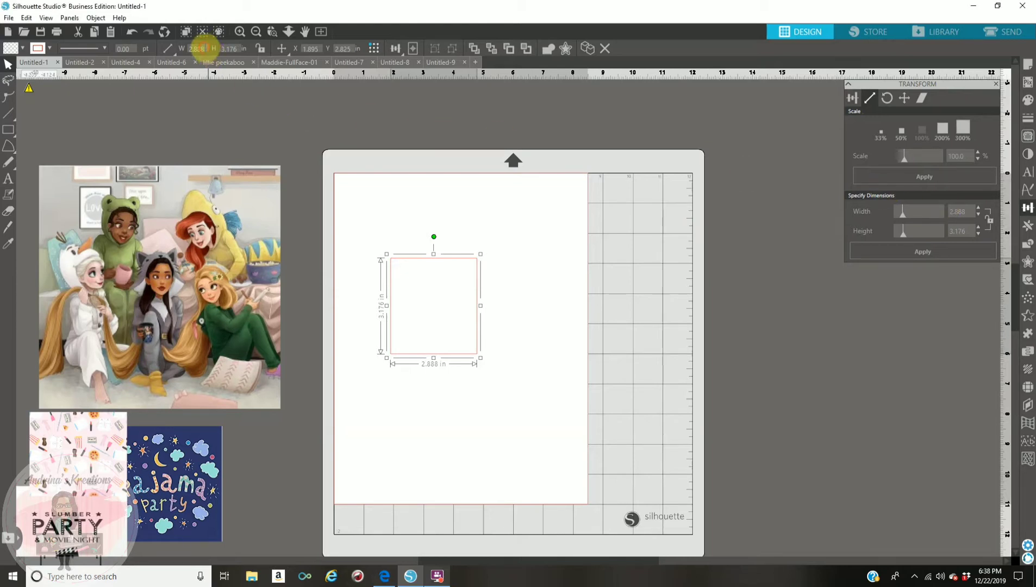
left_click(197, 48)
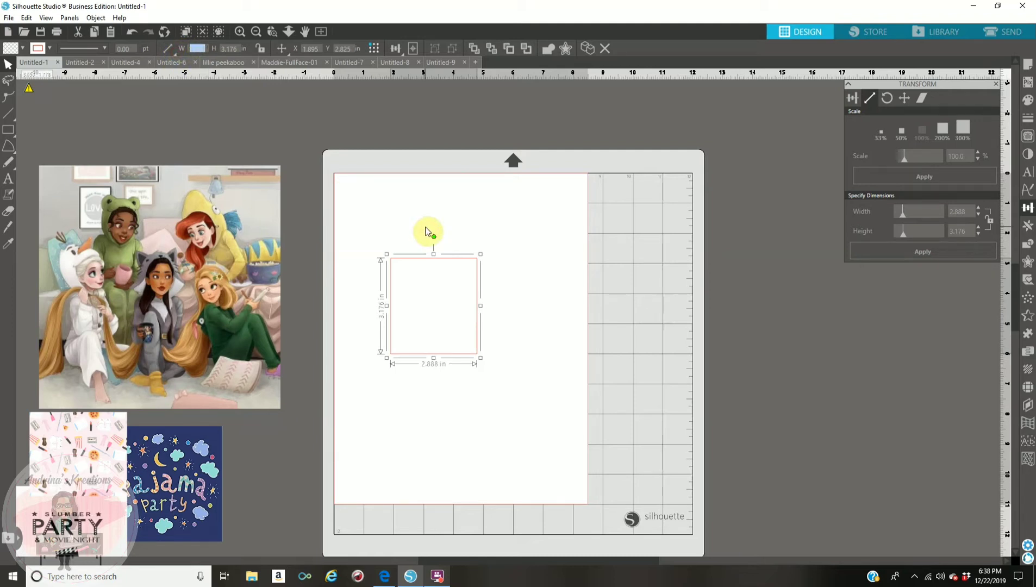
type("1.840")
key("Return")
left_click(223, 49)
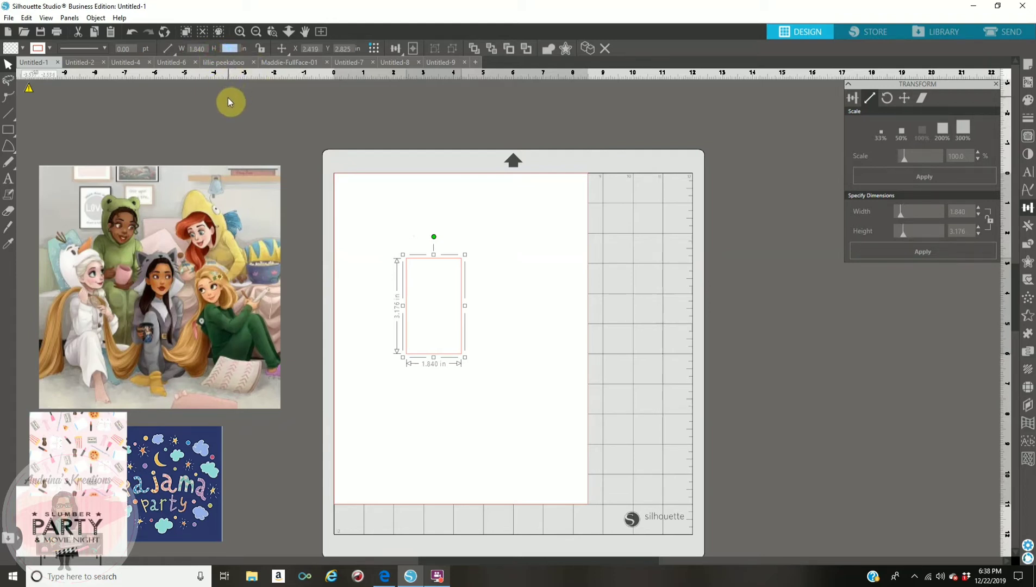
type("5.5")
key("Return")
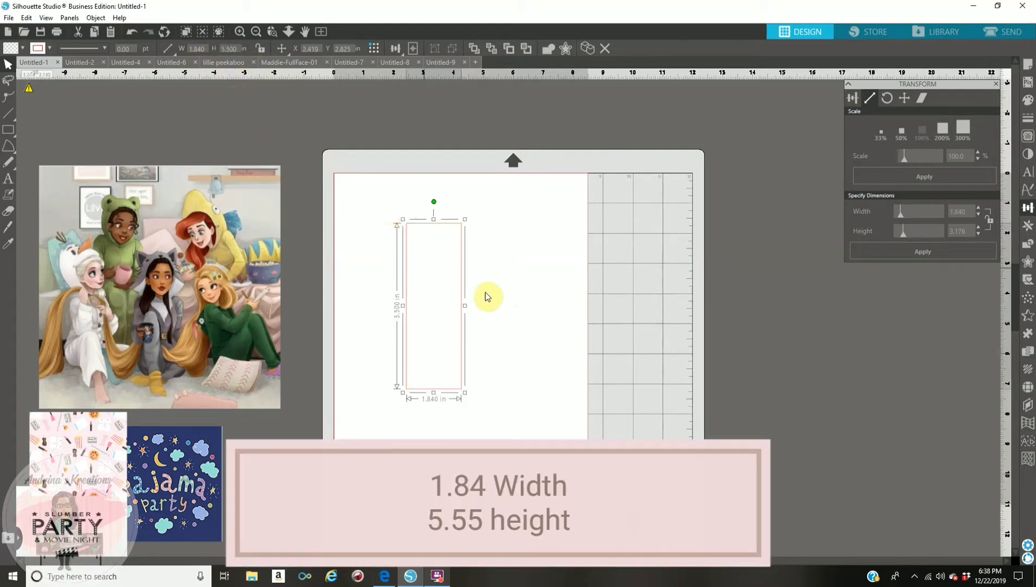
Step: Move the narrow rectangle near the page's left edge and place a duplicate of it to its right
left_click_drag(419, 227, 377, 242)
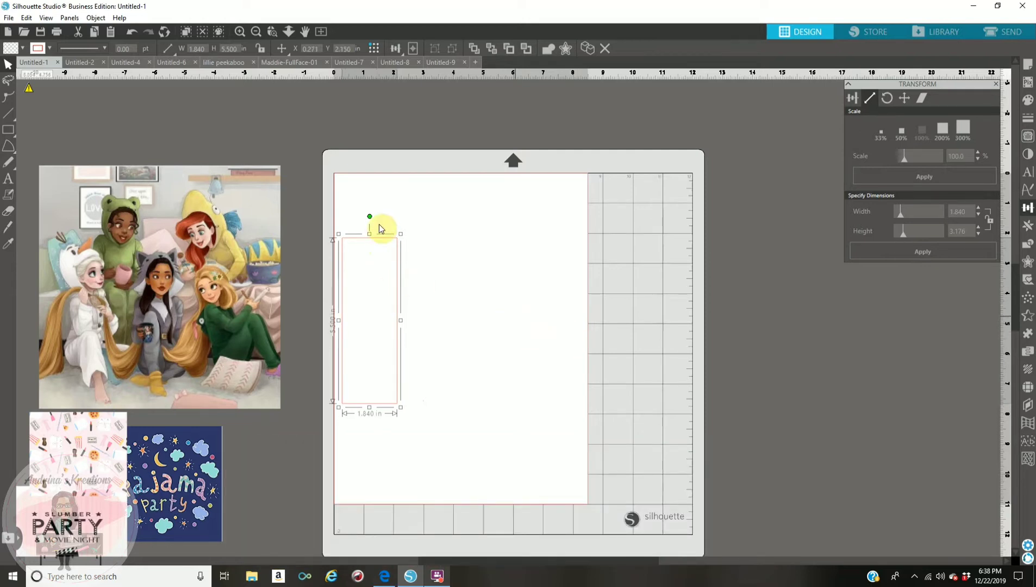
left_click(380, 244)
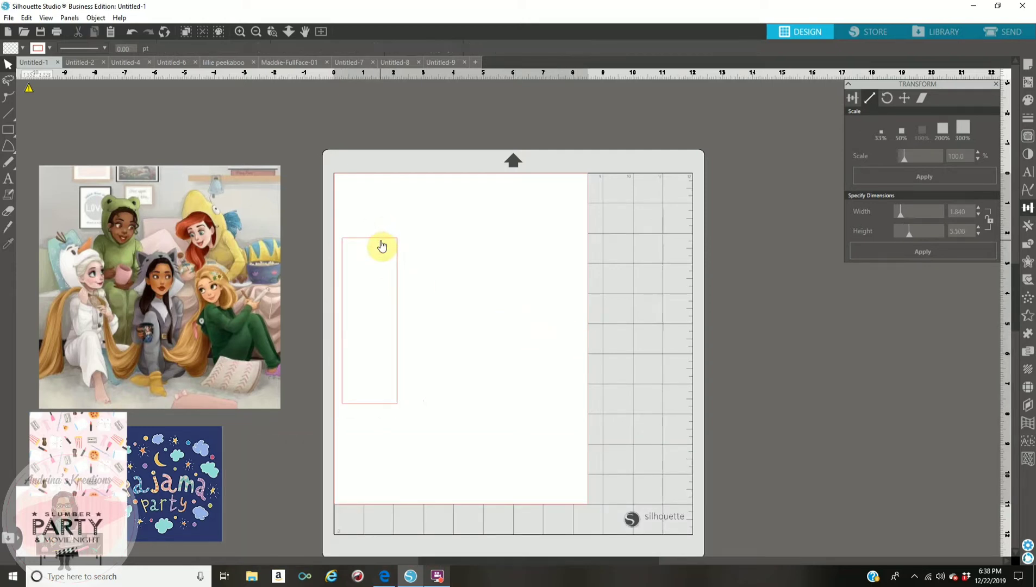
left_click(381, 246)
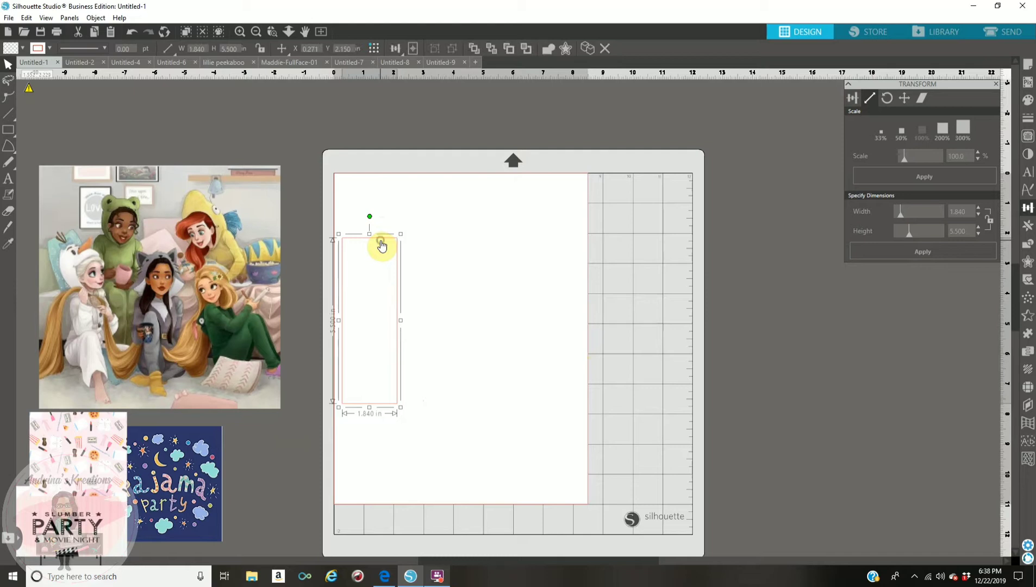
right_click(380, 242)
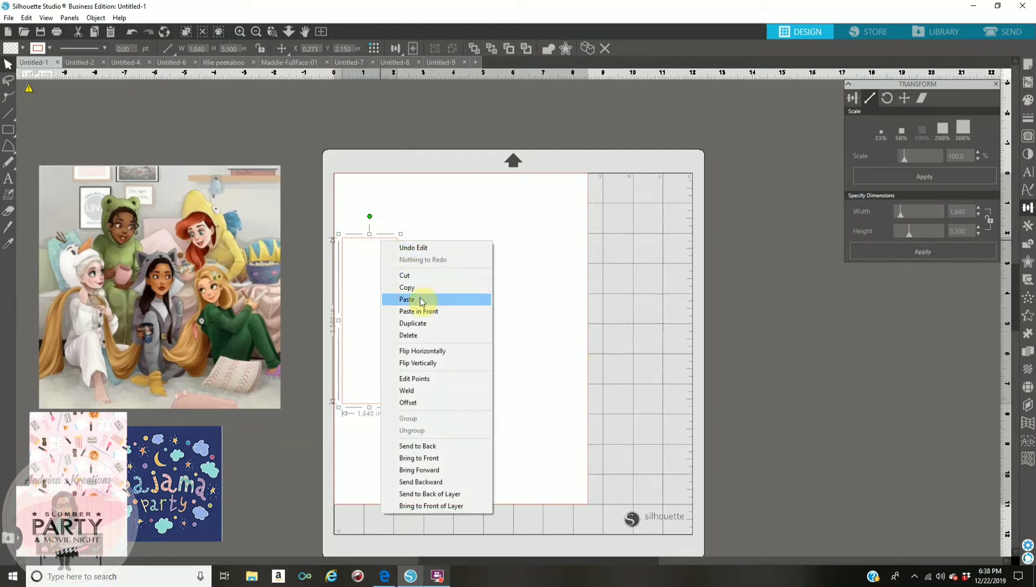
left_click(427, 325)
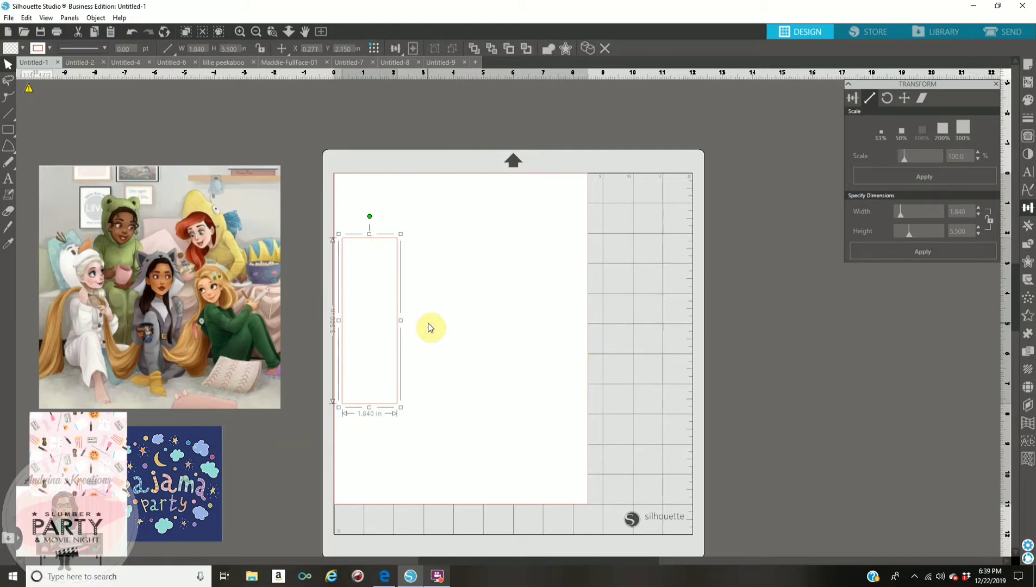
left_click_drag(411, 273, 466, 277)
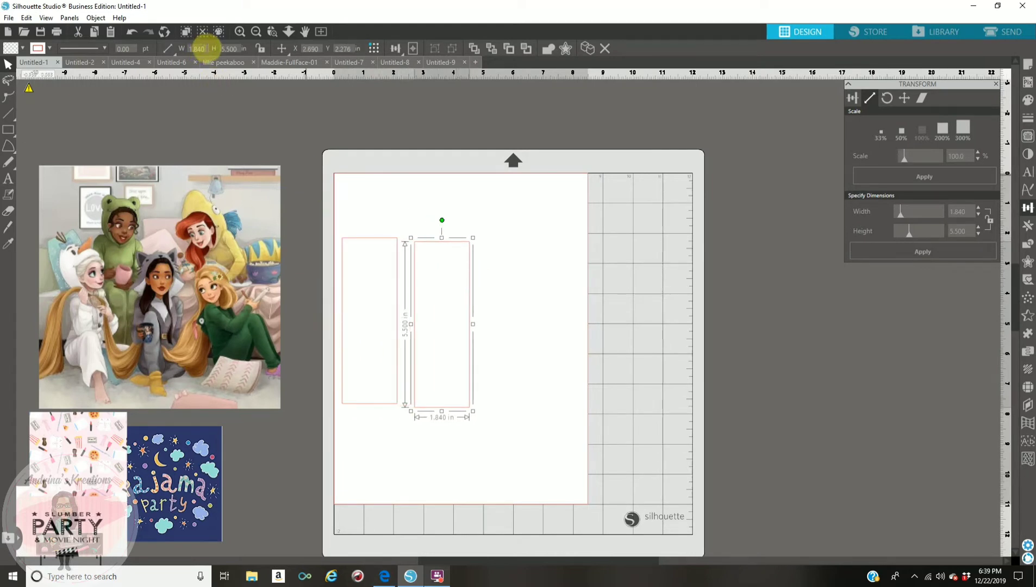
Step: Set the duplicated rectangle's width to 3.550 in
double_click(205, 47)
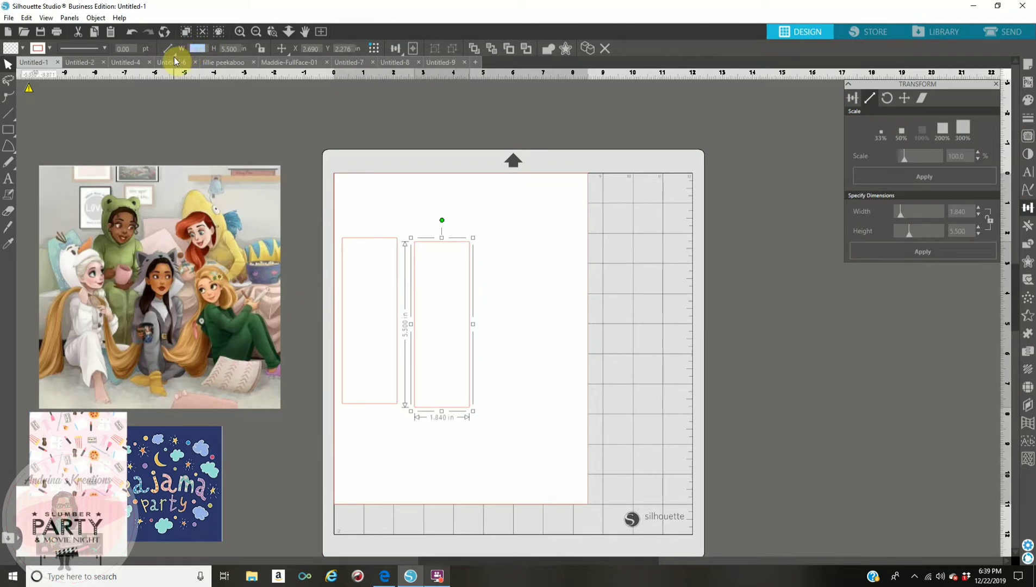
type("3.550")
key("Return")
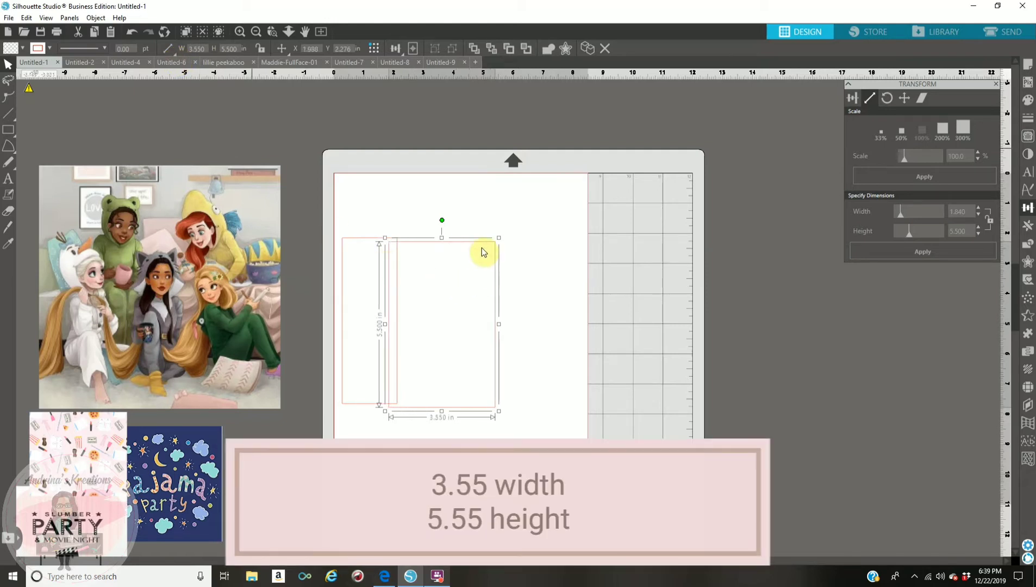
Step: Move the 3.55 in rectangle against the narrow rectangle's right edge, aligning their top edges
left_click_drag(480, 248, 496, 245)
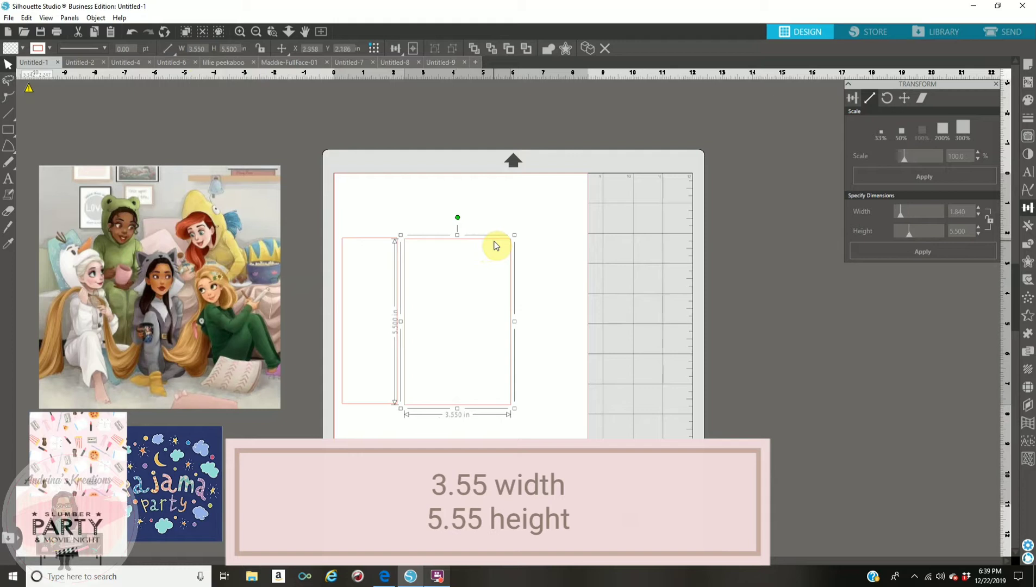
left_click_drag(494, 242, 489, 245)
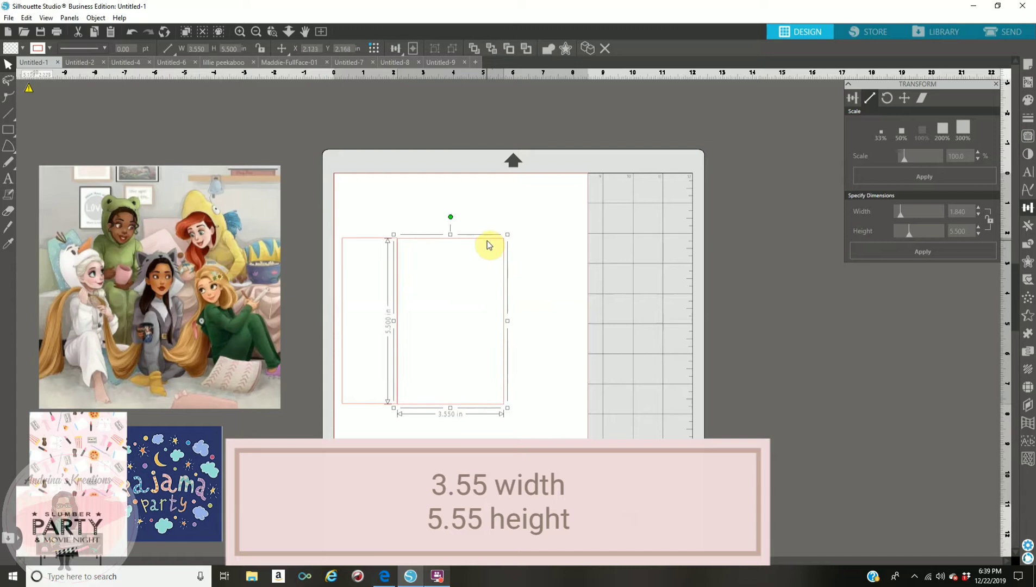
left_click(521, 208)
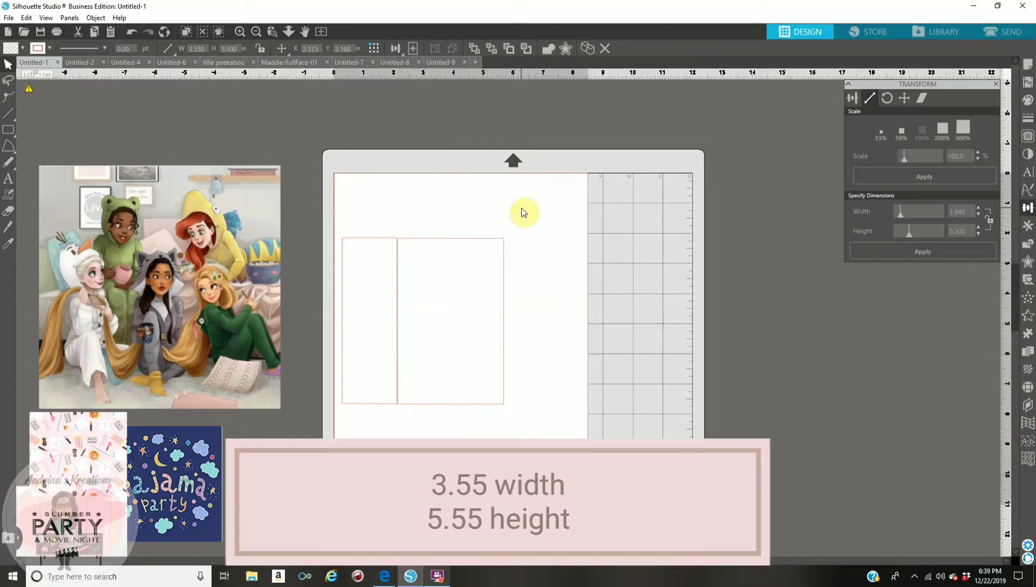
left_click(436, 254)
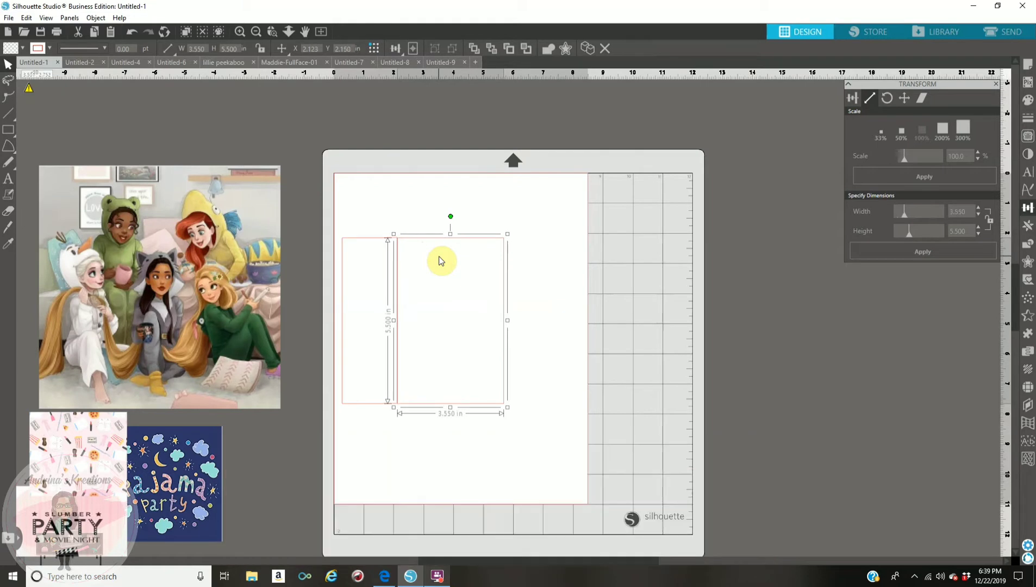
key("Left")
key("Left")
key("Left")
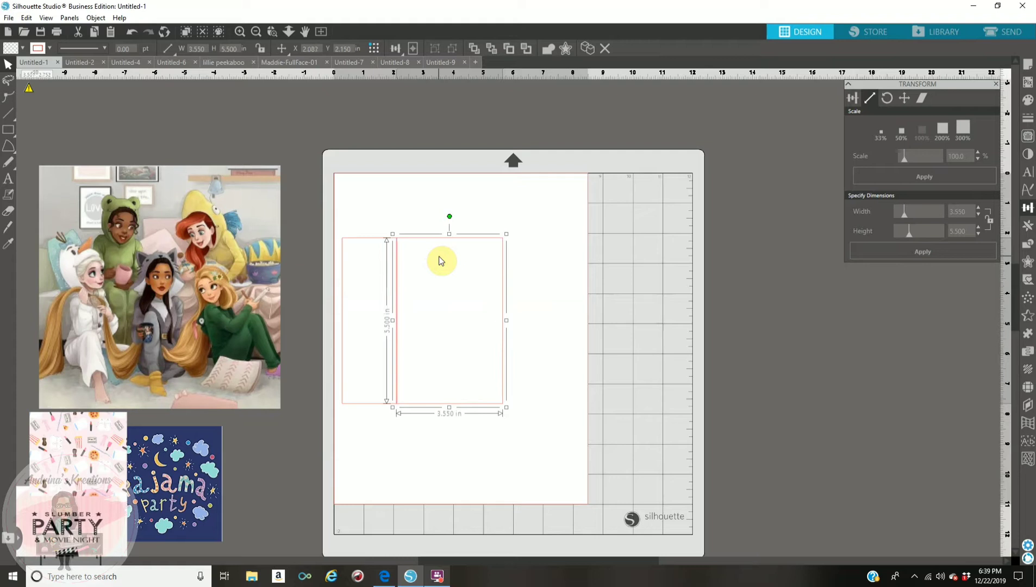
key("Right")
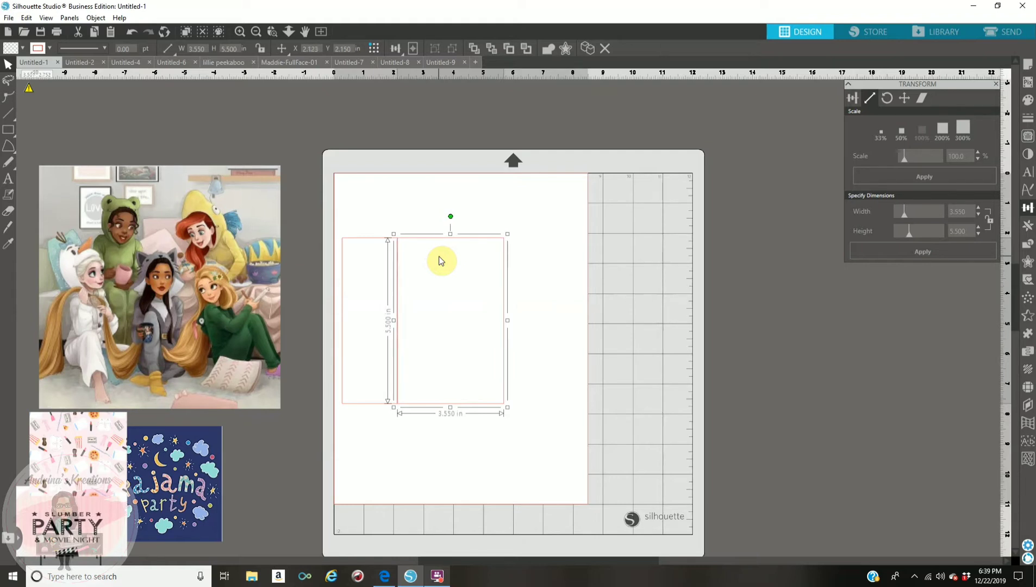
left_click(400, 221)
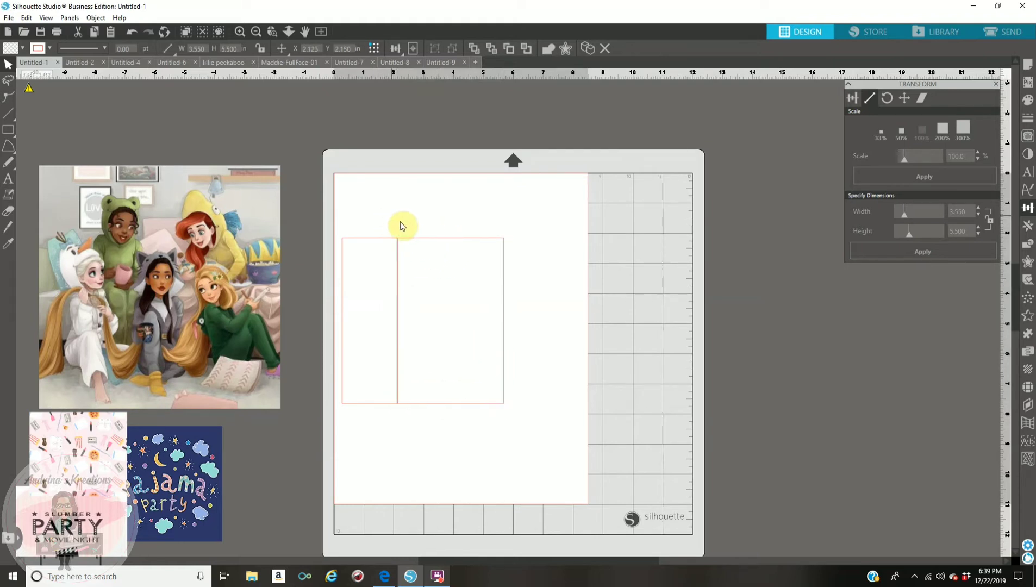
Step: Duplicate the narrow left panel and move the copy against the wide panel's right edge
left_click(378, 243)
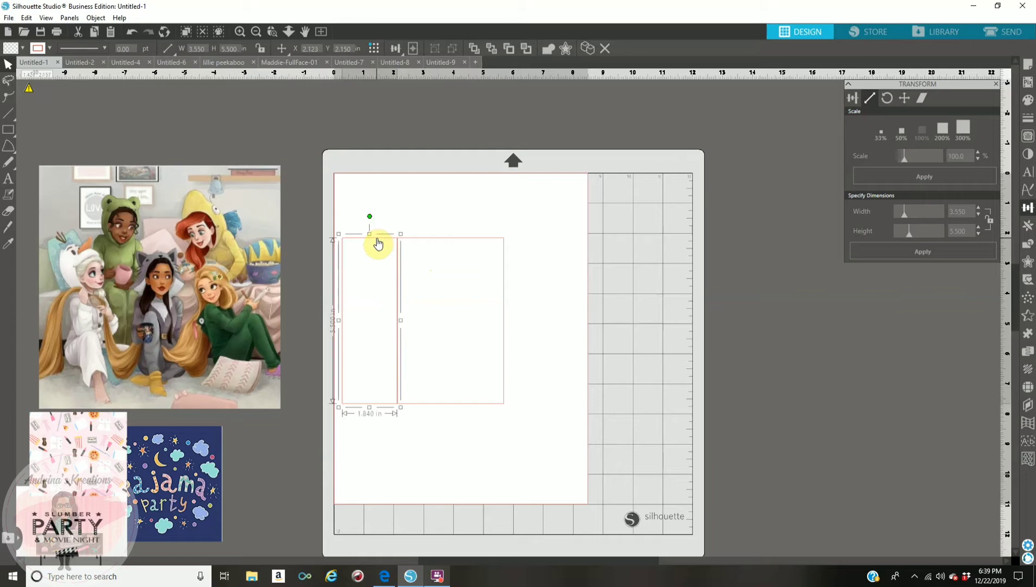
right_click(378, 241)
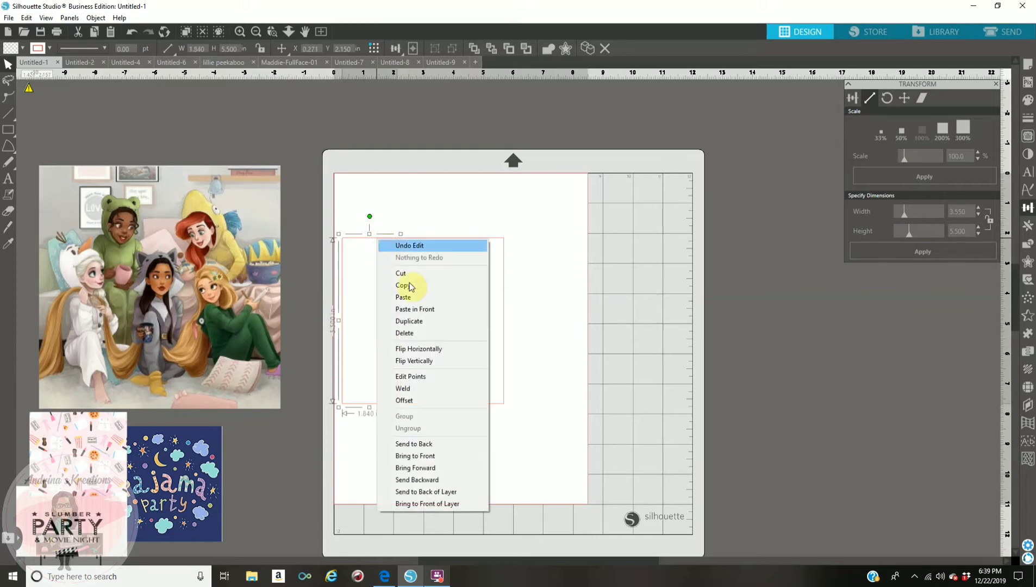
left_click(416, 324)
left_click_drag(385, 290, 556, 243)
left_click_drag(555, 239, 555, 237)
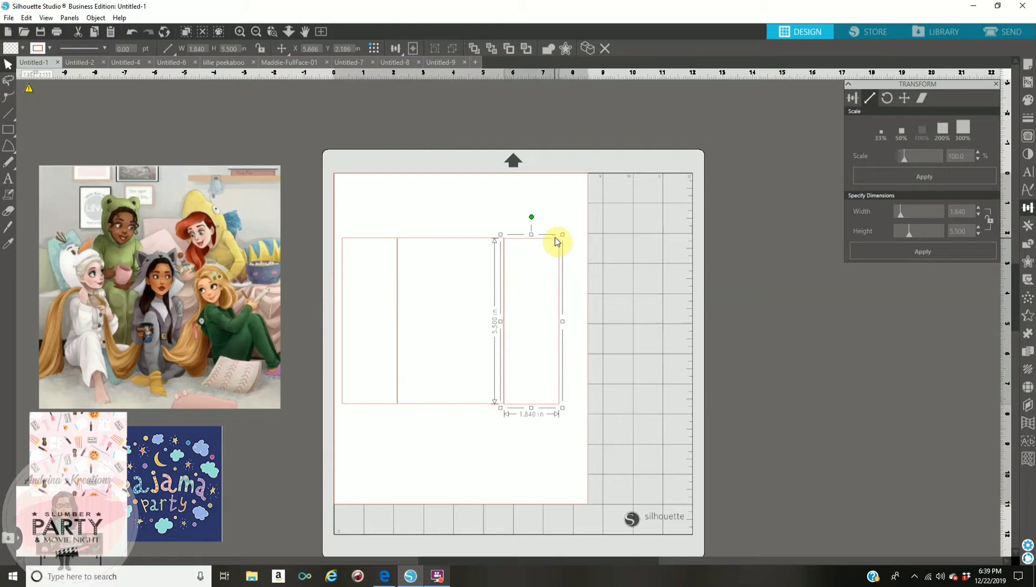
Step: Nudge the right-hand narrow panel so it lines up with the other panels and meets the wide panel's edge
left_click(526, 405)
left_click(525, 405)
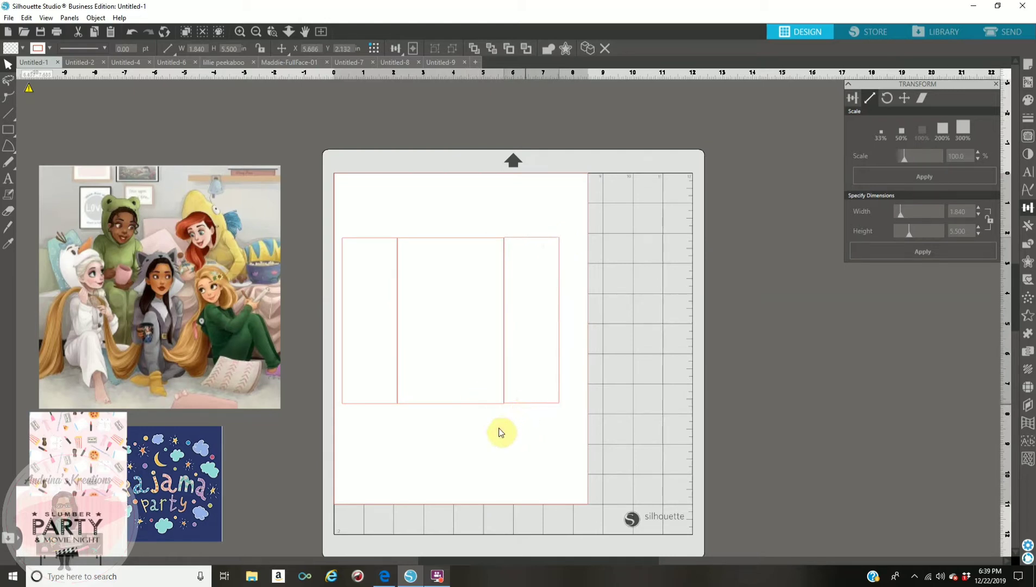
key("Down")
key("Down")
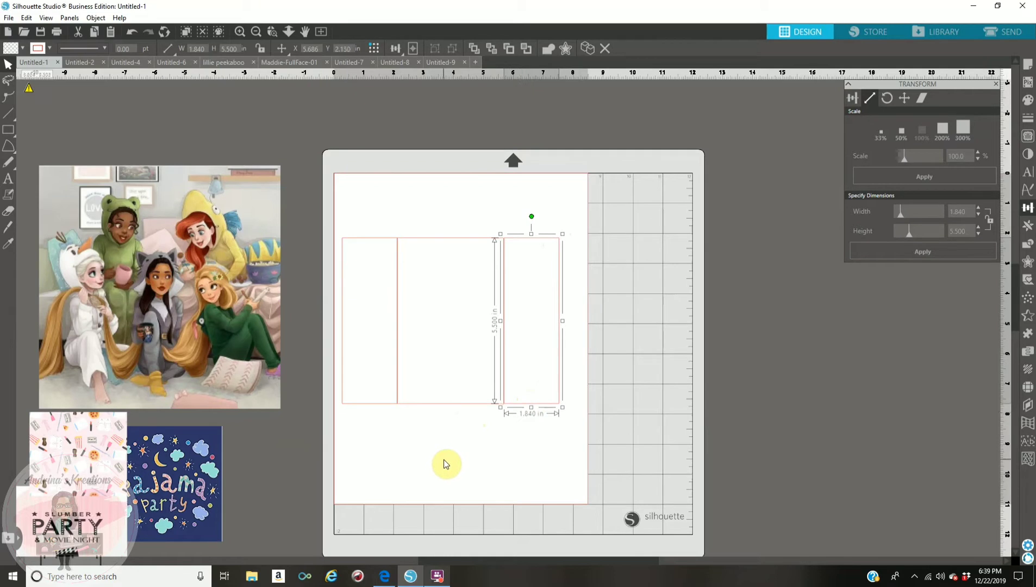
key("Up")
key("Left")
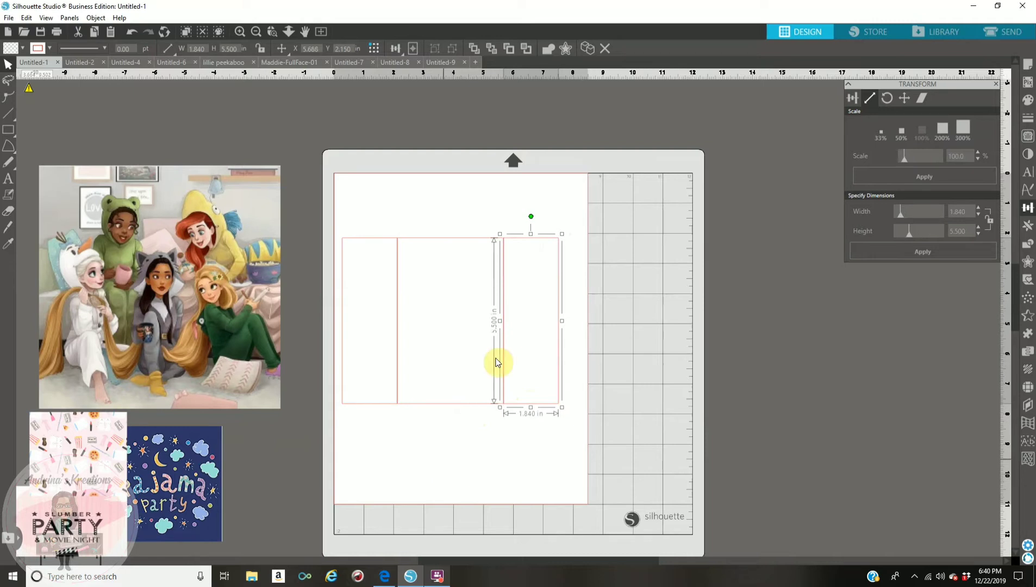
left_click(395, 207)
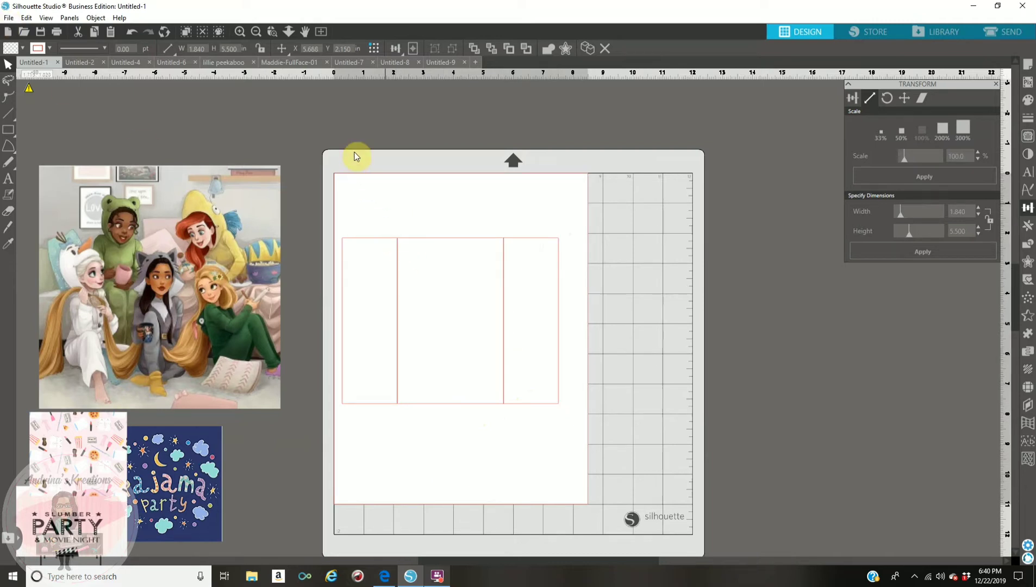
Step: Nudge the wide middle panel and the right-hand narrow panel slightly left so their shared edges overlap cleanly
left_click(238, 32)
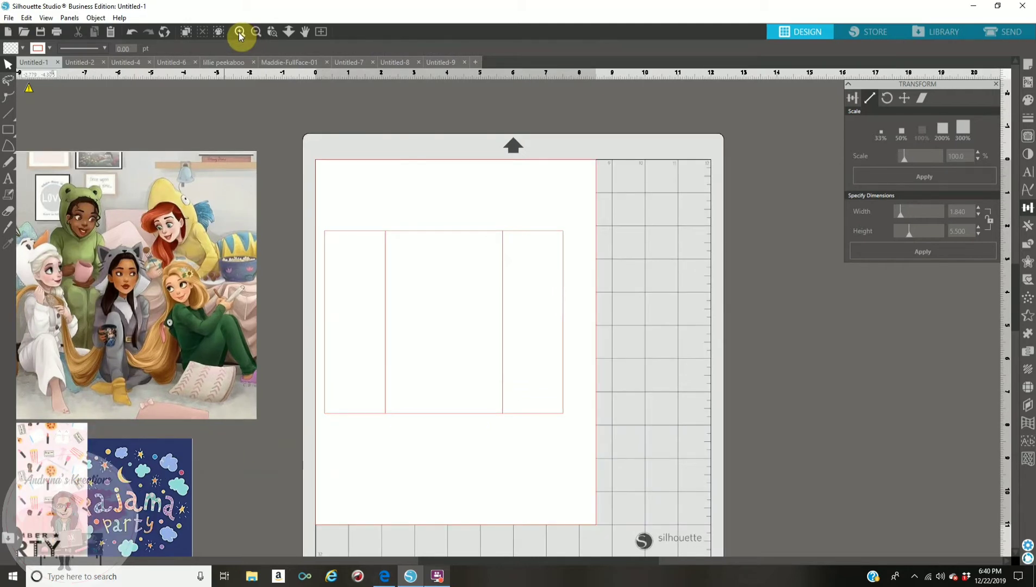
left_click(240, 34)
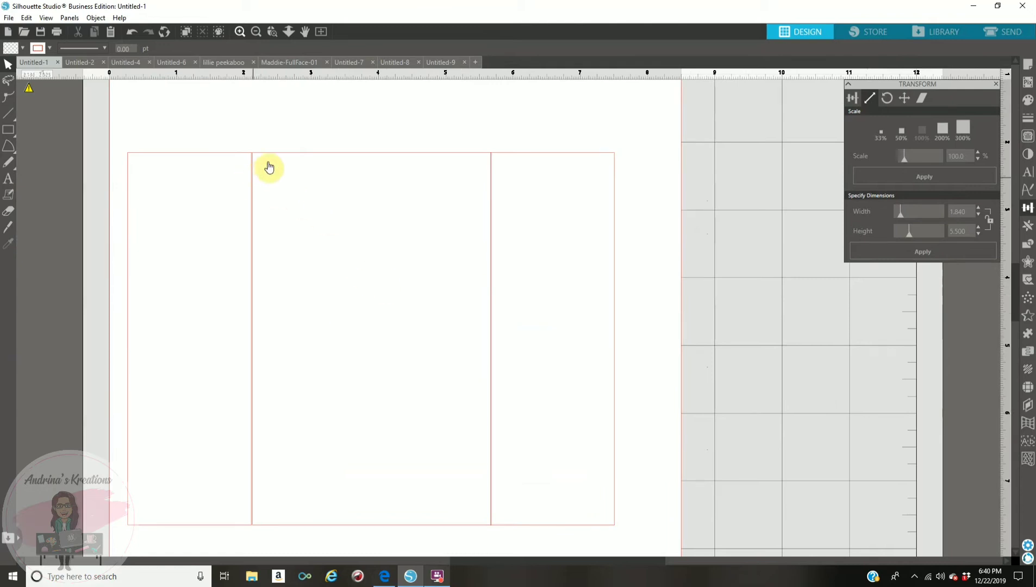
left_click(267, 158)
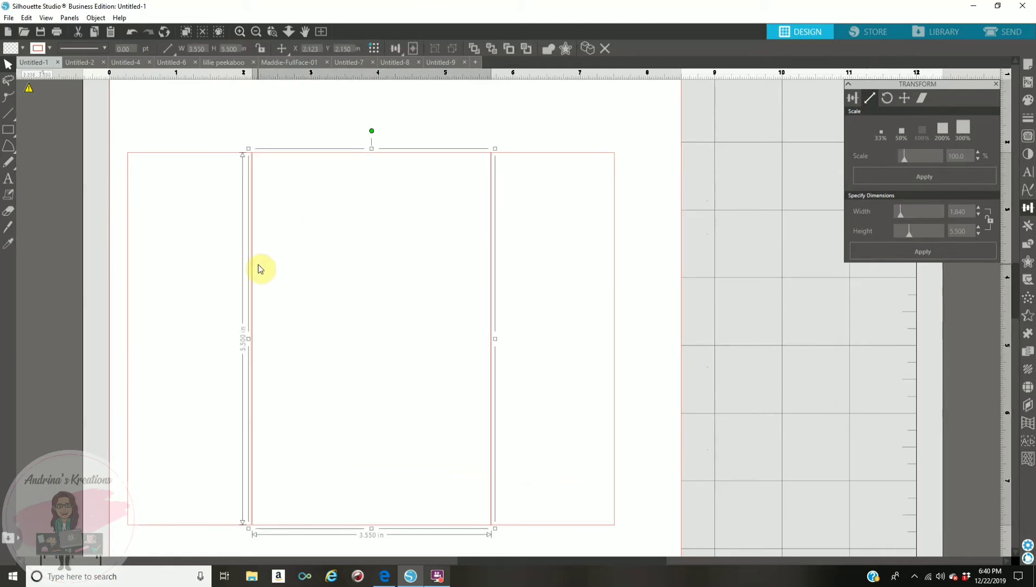
left_click_drag(258, 267, 258, 266)
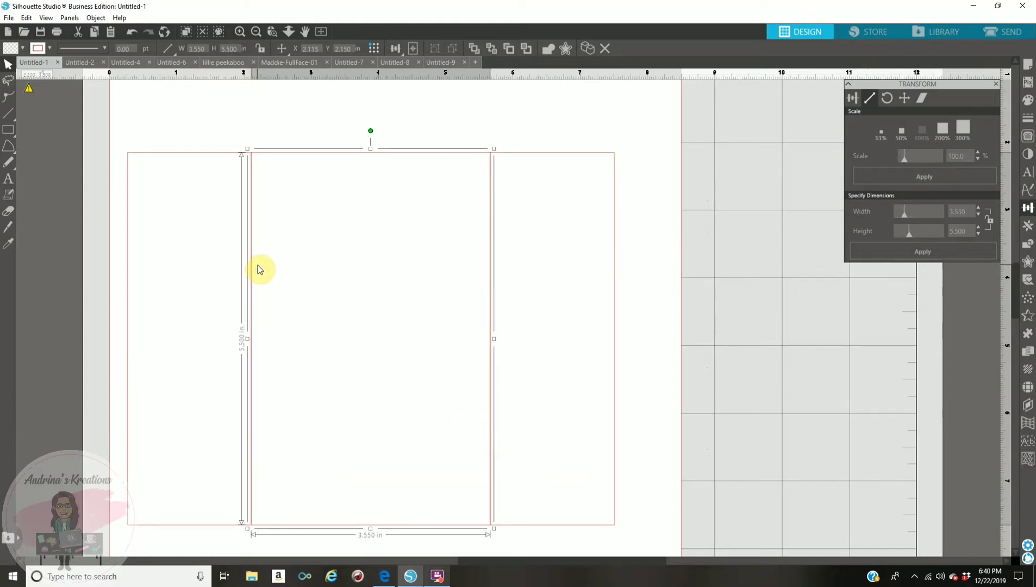
left_click(518, 155)
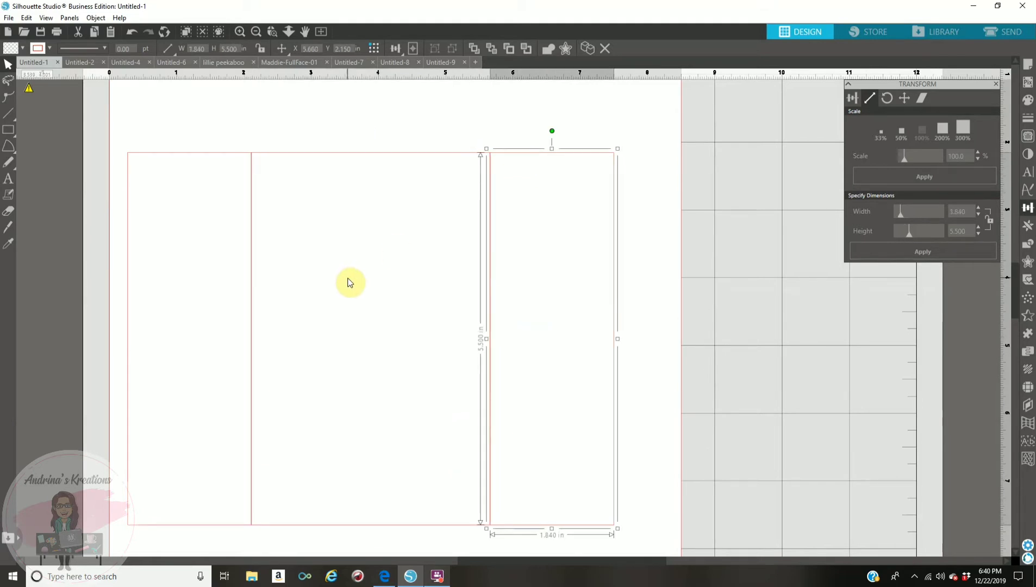
key("Left")
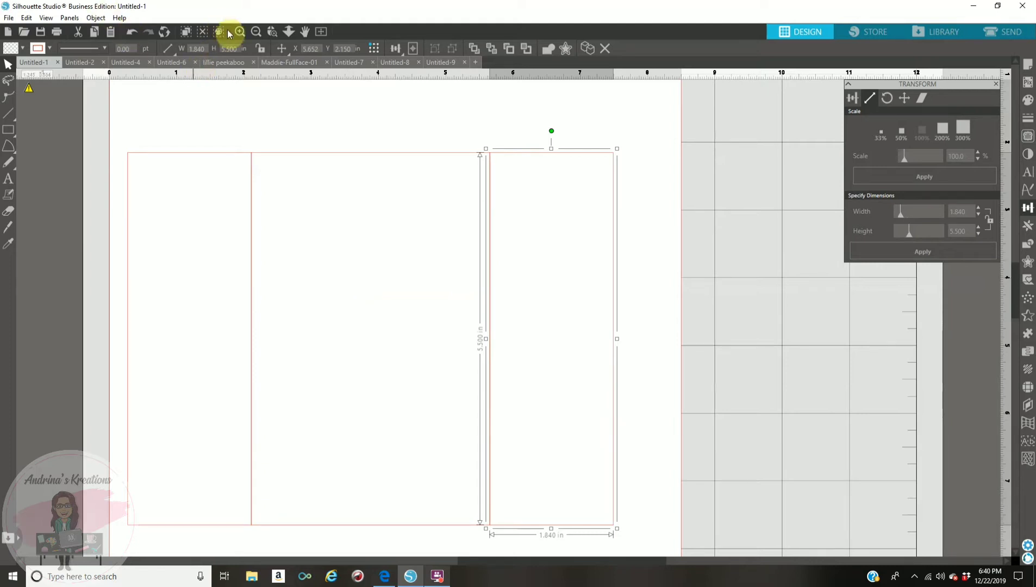
left_click(256, 32)
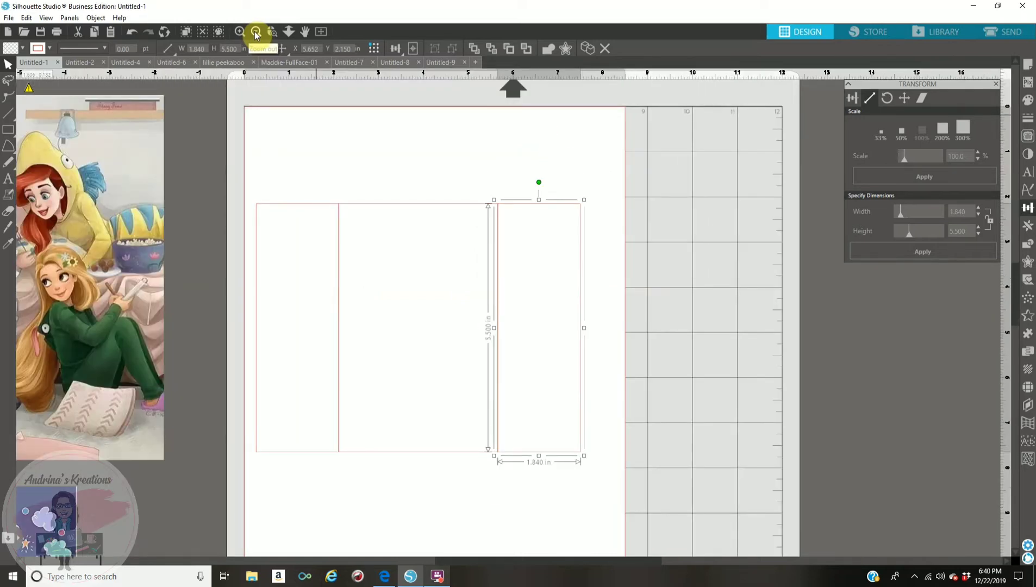
left_click(255, 32)
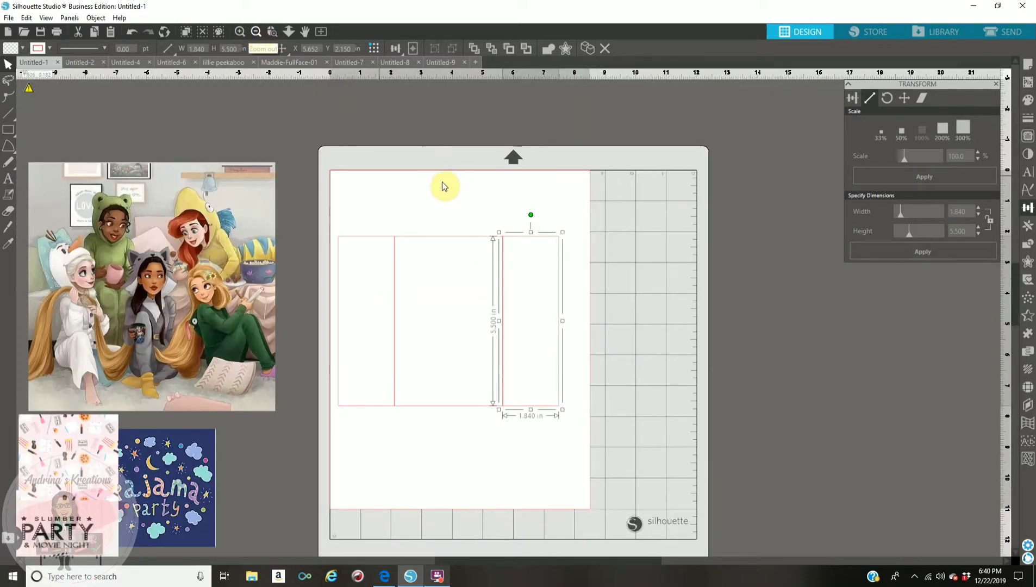
left_click(469, 180)
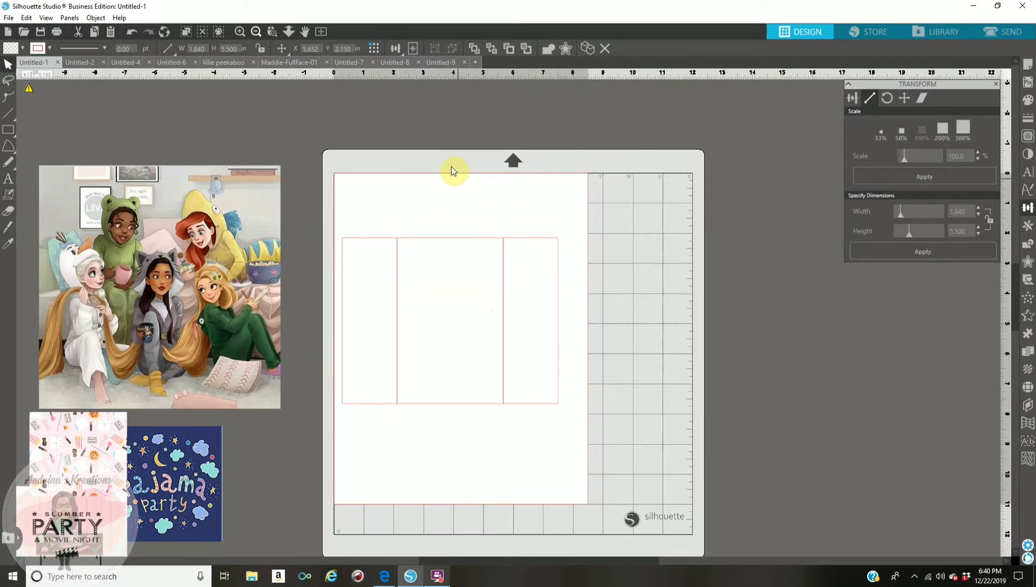
Step: Draw a horizontal rectangle about 2.76 in wide and 0.47 in high above the three panels
left_click(10, 129)
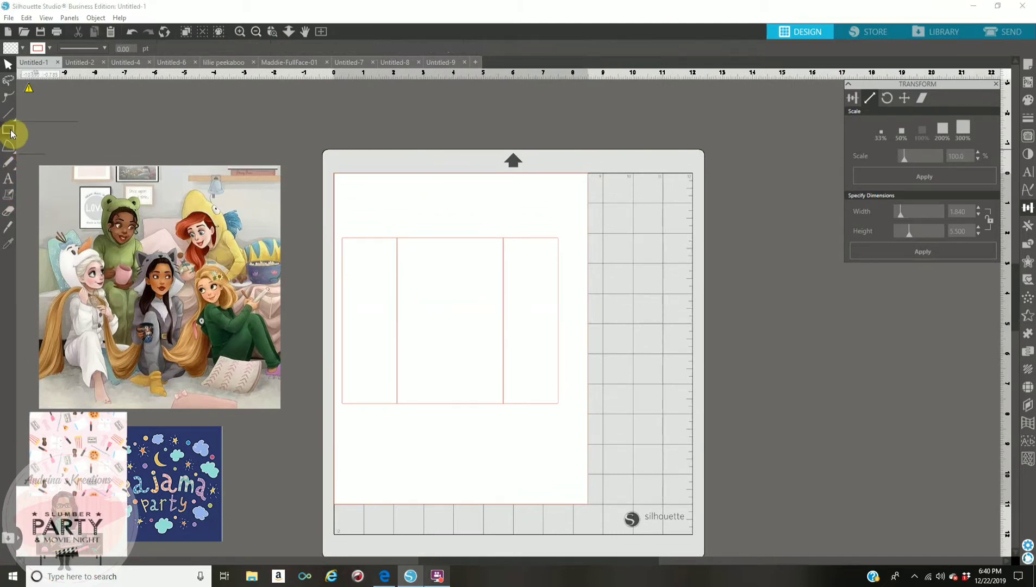
left_click(25, 133)
left_click_drag(410, 200, 493, 215)
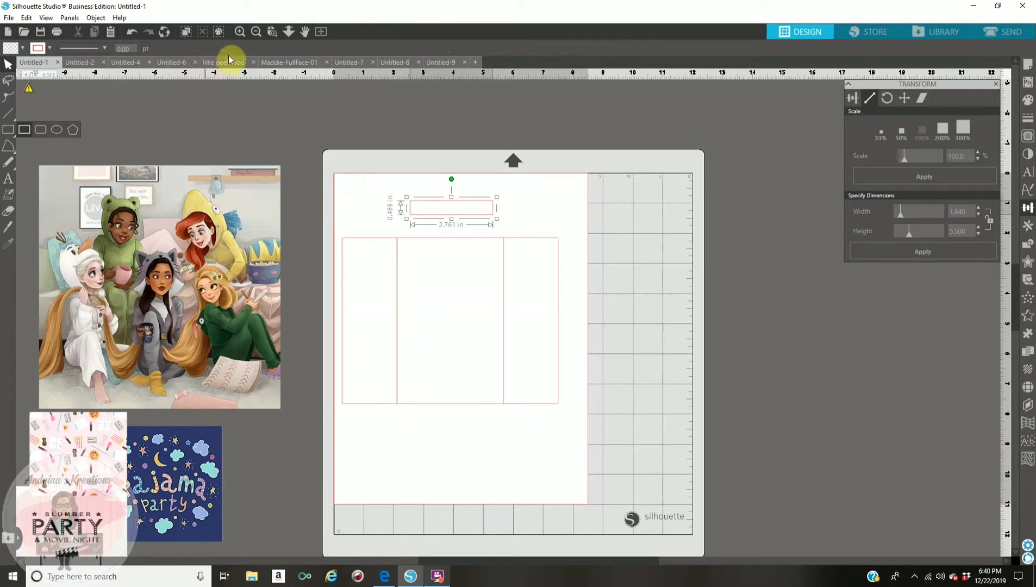
key("v")
Step: Set the new rectangle's width to 7.220 in and its height to 0.360 in
left_click(198, 48)
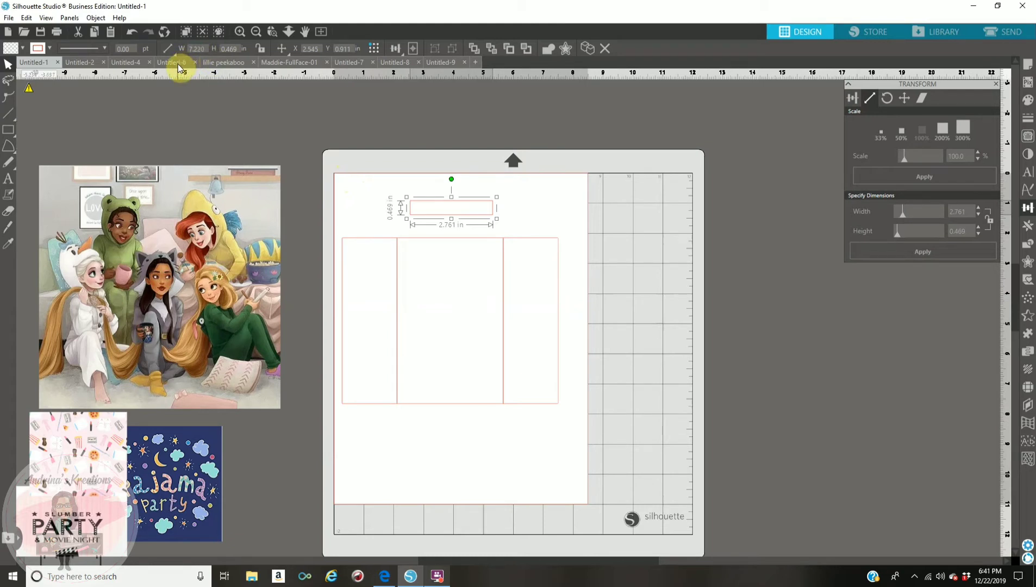
key("Return")
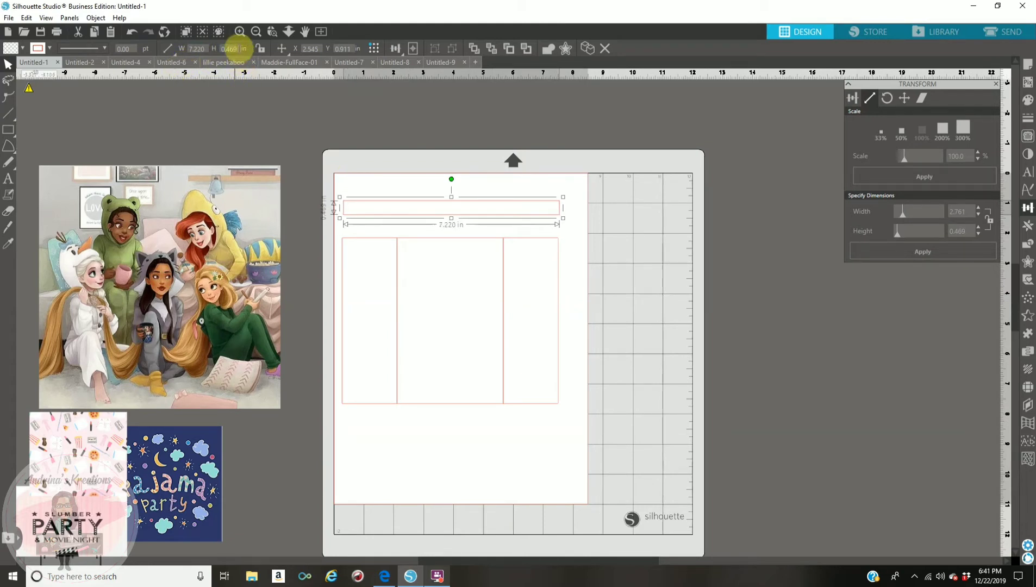
double_click(229, 49)
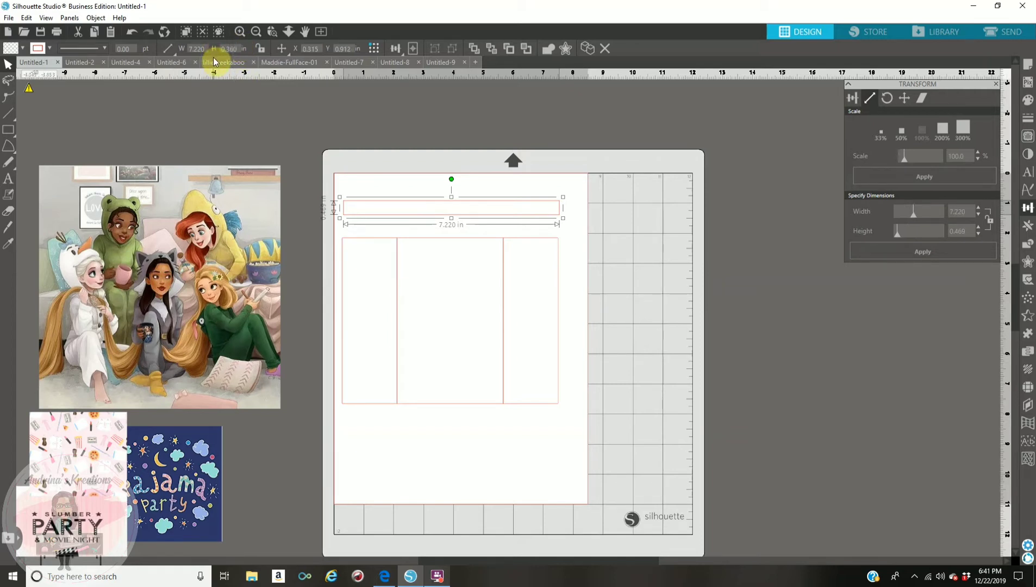
type("0.360")
key("Return")
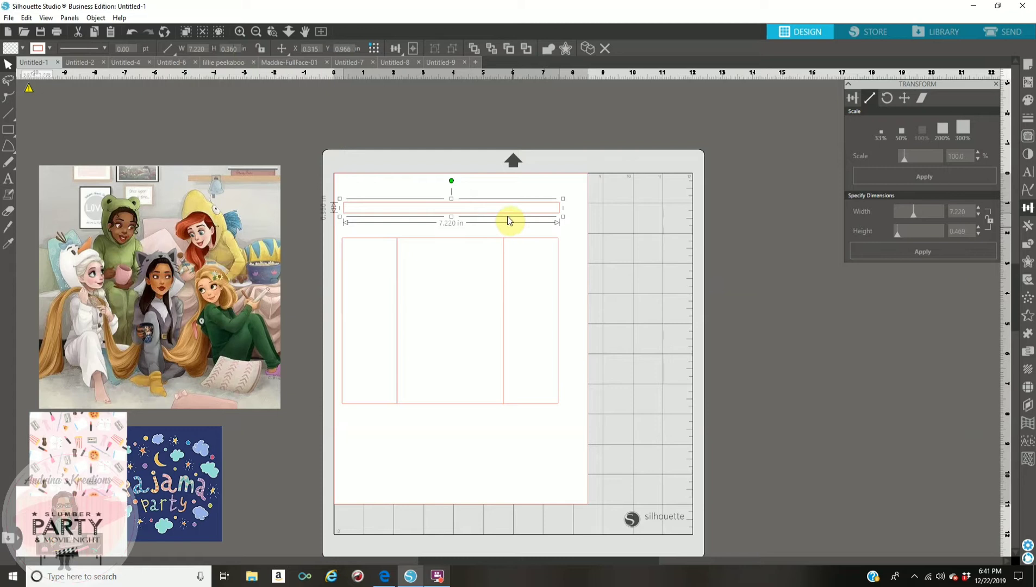
Step: Duplicate the thin horizontal strip and place the copy just above the original near the page's top edge
right_click(508, 219)
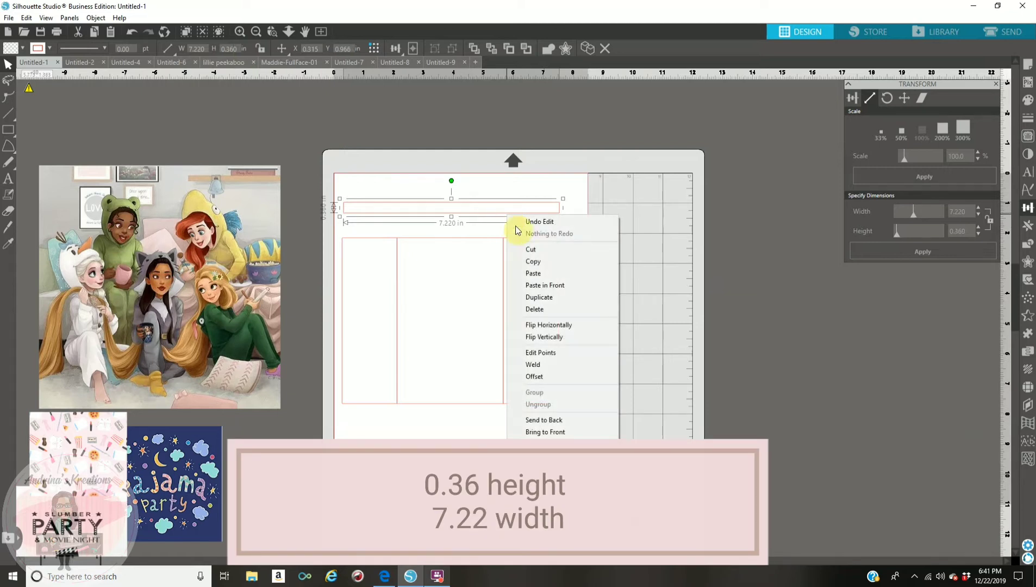
left_click(564, 294)
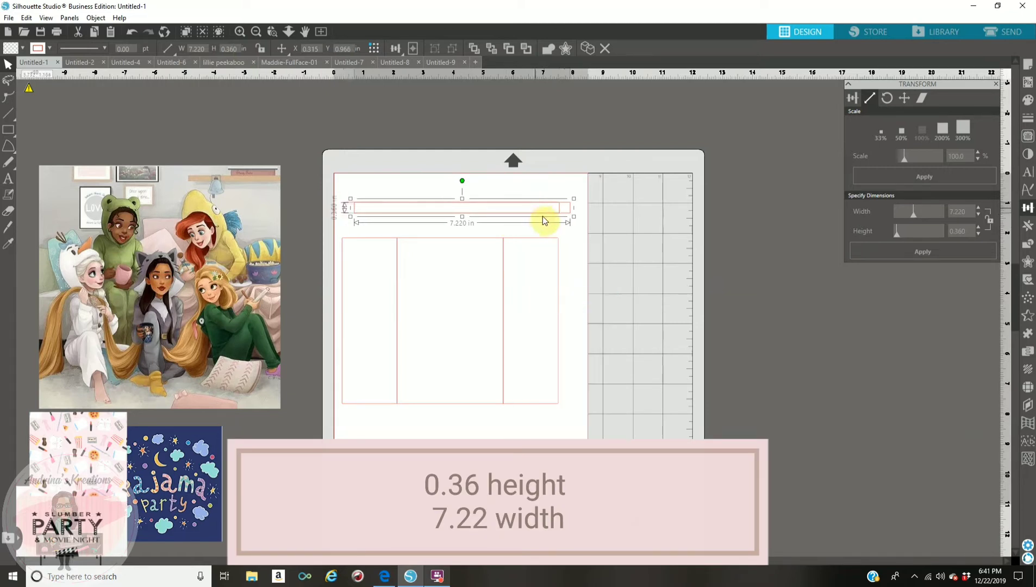
left_click_drag(542, 217, 534, 195)
left_click(579, 235)
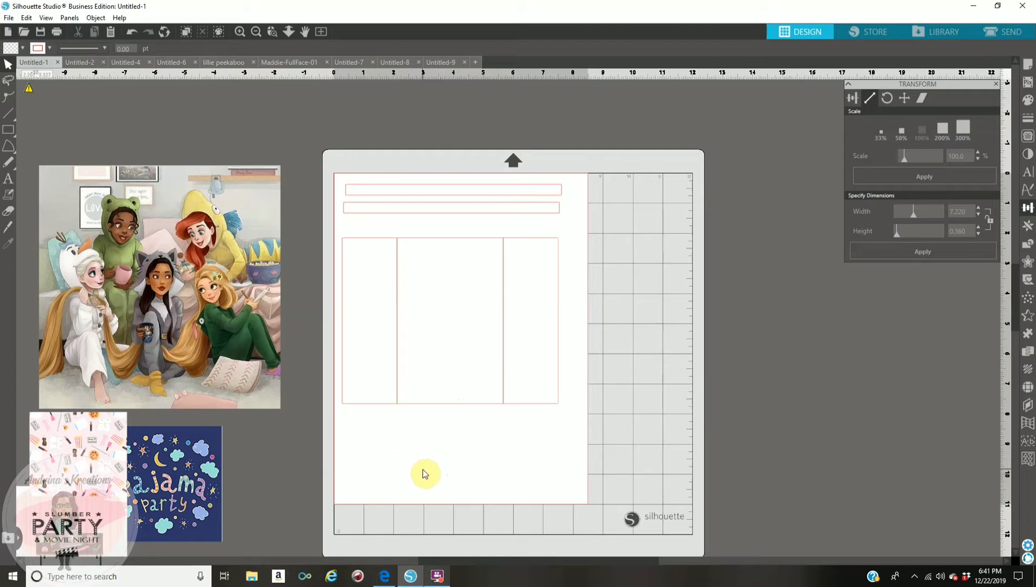
Step: Switch to the Edge browser and open the blue Swiss Miss logo from the Bing image results
left_click(385, 577)
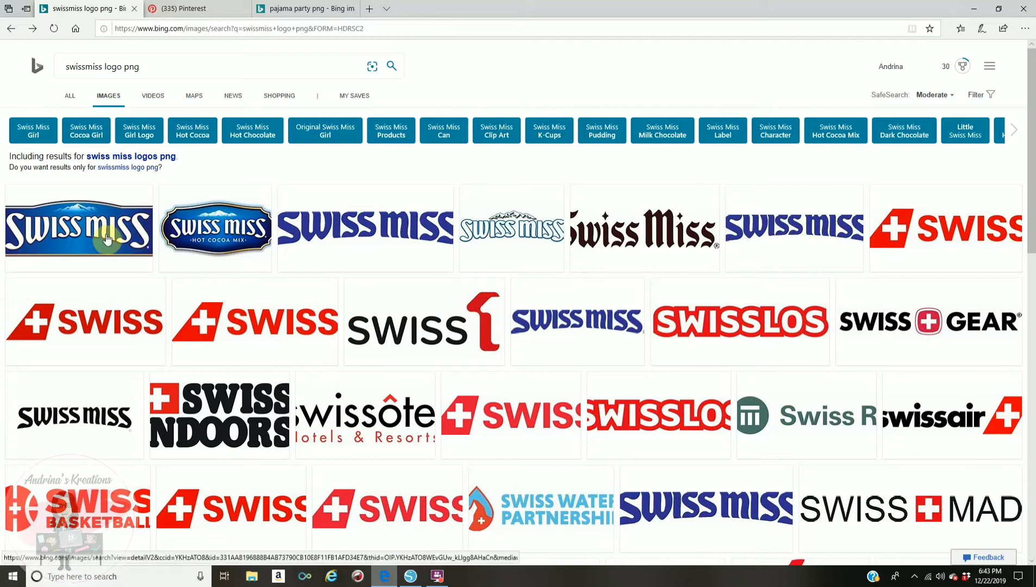
mouse_move(107, 239)
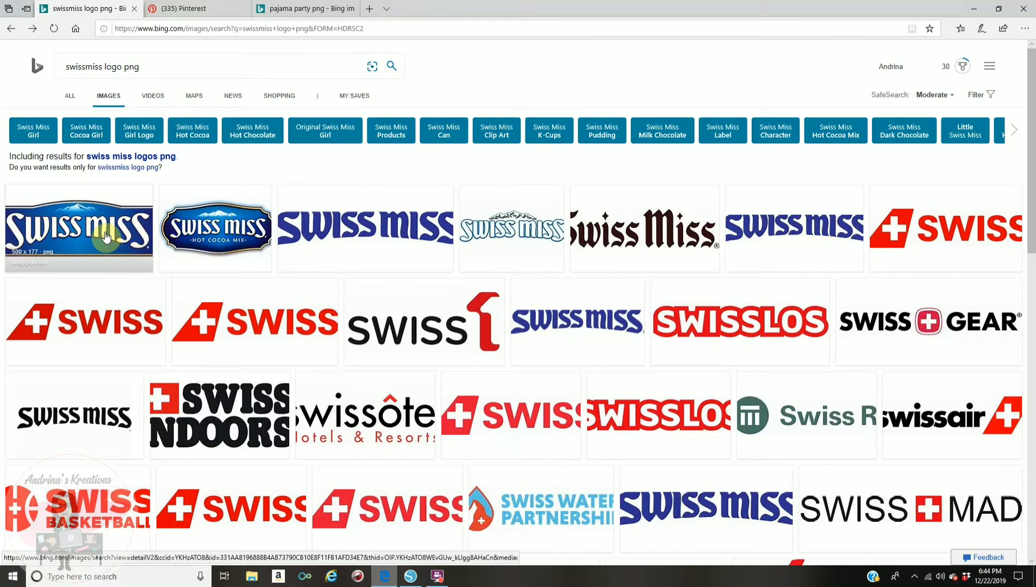
left_click(106, 237)
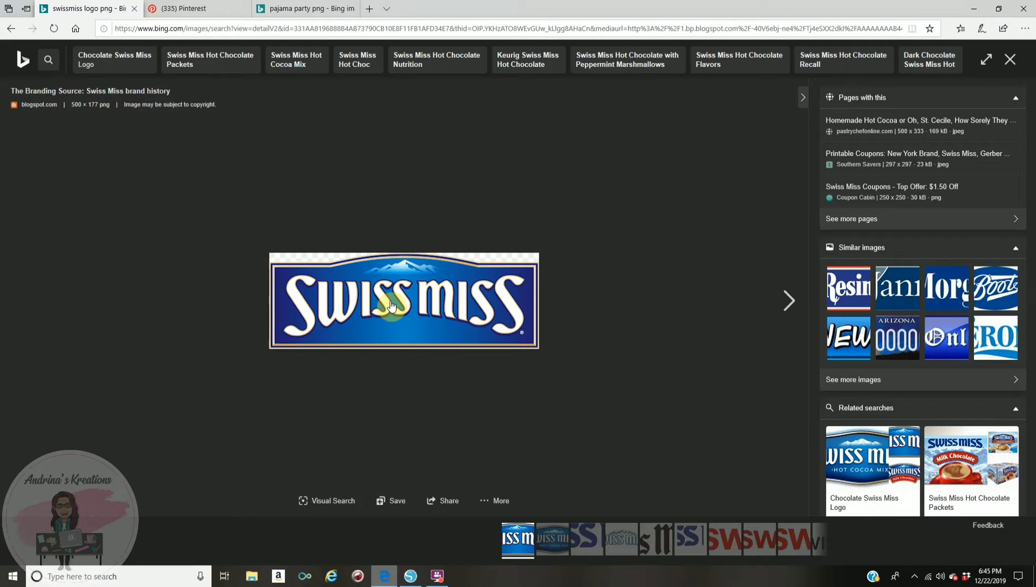
right_click(391, 304)
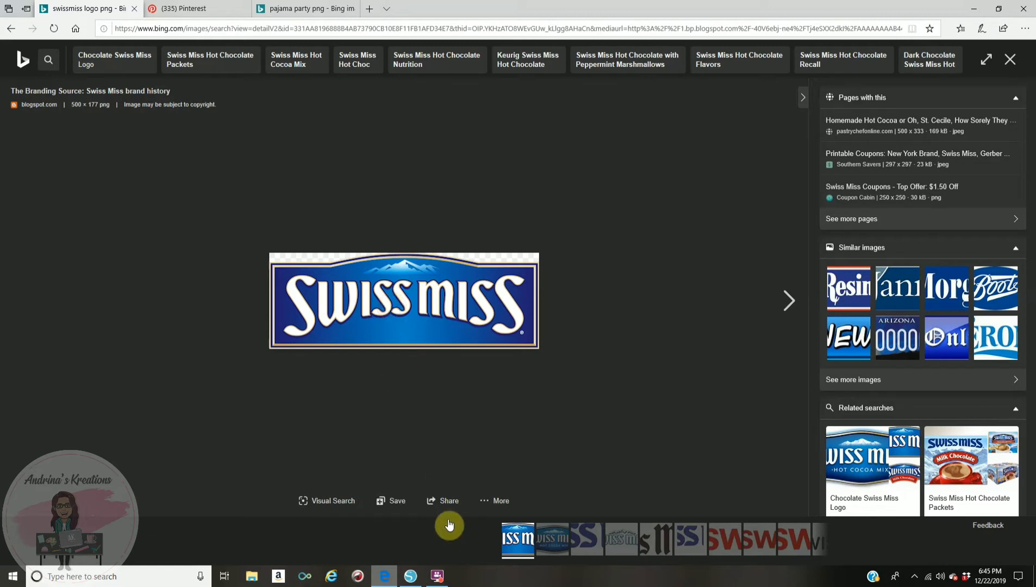
Step: Return to Silhouette Studio and move the pajama princess picture so its top-left corner meets the wide middle panel's
left_click(411, 577)
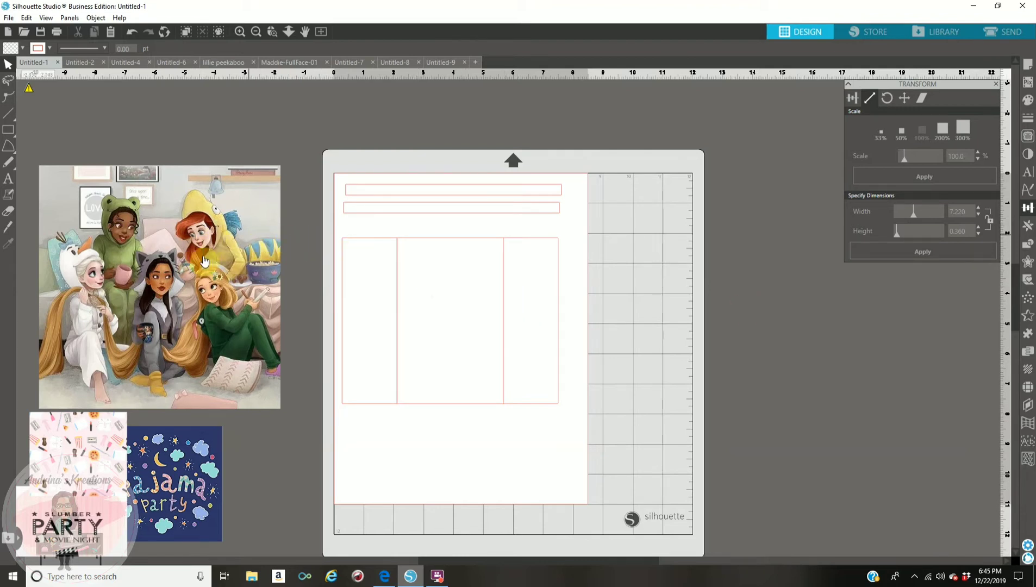
left_click_drag(221, 295, 278, 351)
left_click_drag(562, 345, 563, 351)
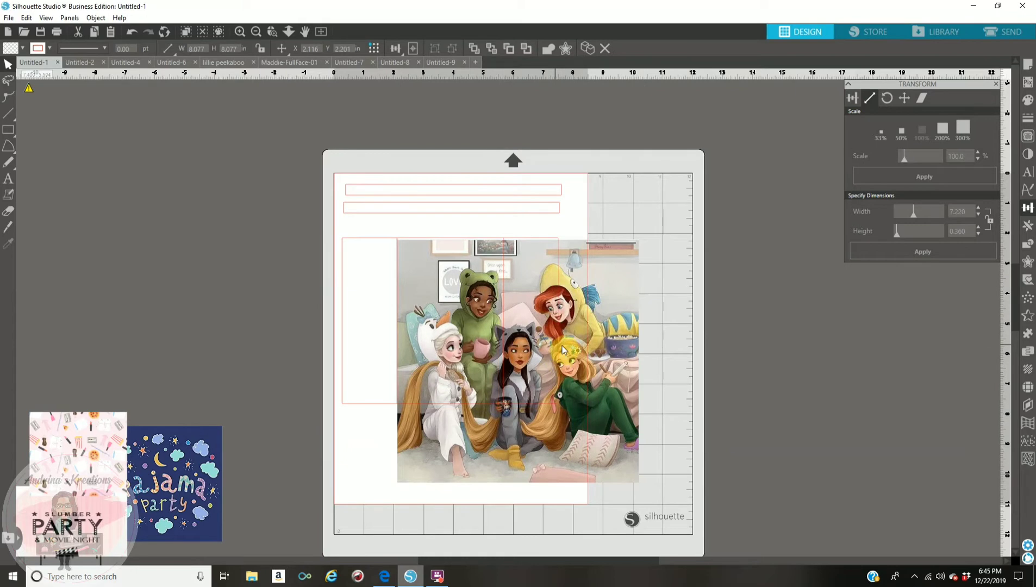
key("Up")
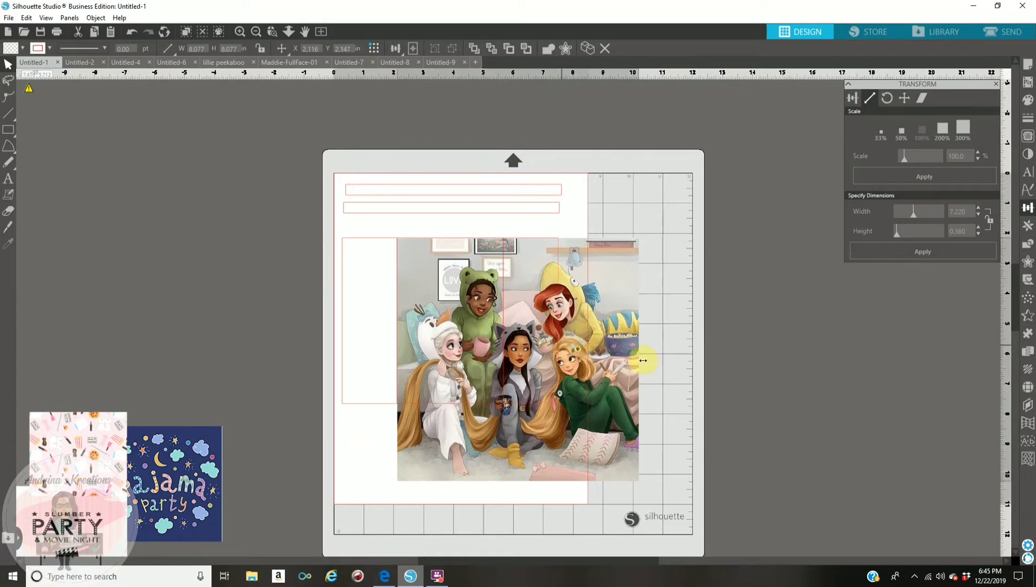
left_click_drag(507, 353, 522, 368)
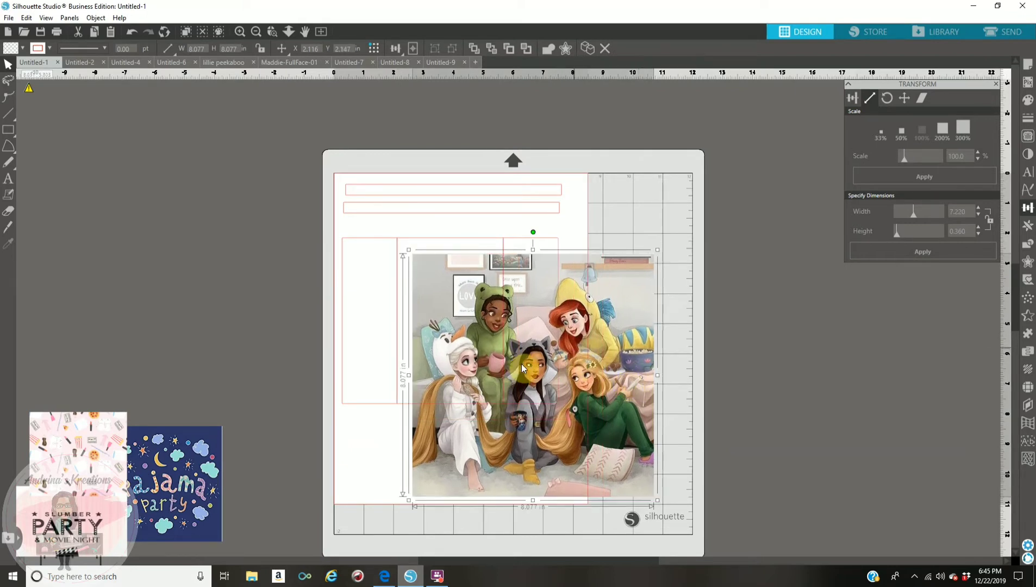
mouse_move(440, 374)
left_mouse_down()
mouse_move(315, 381)
mouse_move(443, 358)
left_mouse_up()
Step: Resize the princess picture to about 3.60 in wide and 5.50 in high so it fills the wide middle panel
left_click_drag(589, 362, 507, 363)
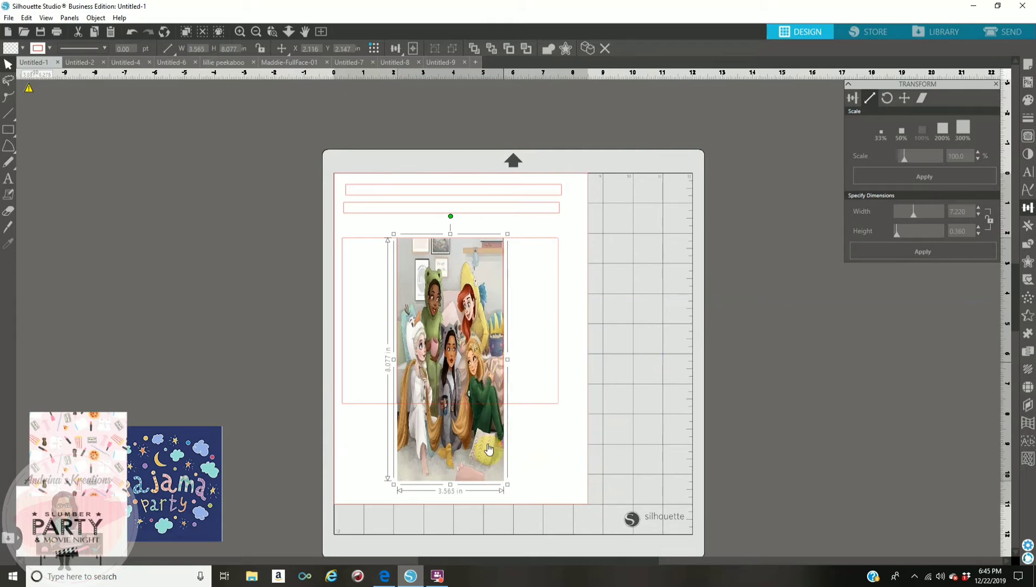
left_click_drag(470, 484, 460, 407)
left_click_drag(395, 321, 394, 320)
left_click(677, 341)
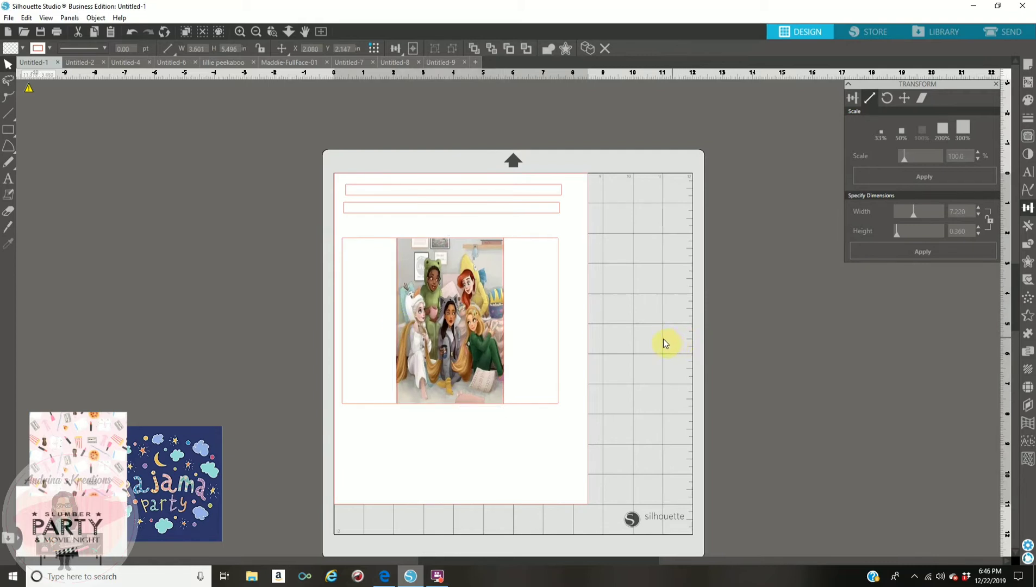
Step: Fill the narrow panel to the right of the princess picture with the light green sampled from the frog hood
left_click(239, 32)
left_click(239, 33)
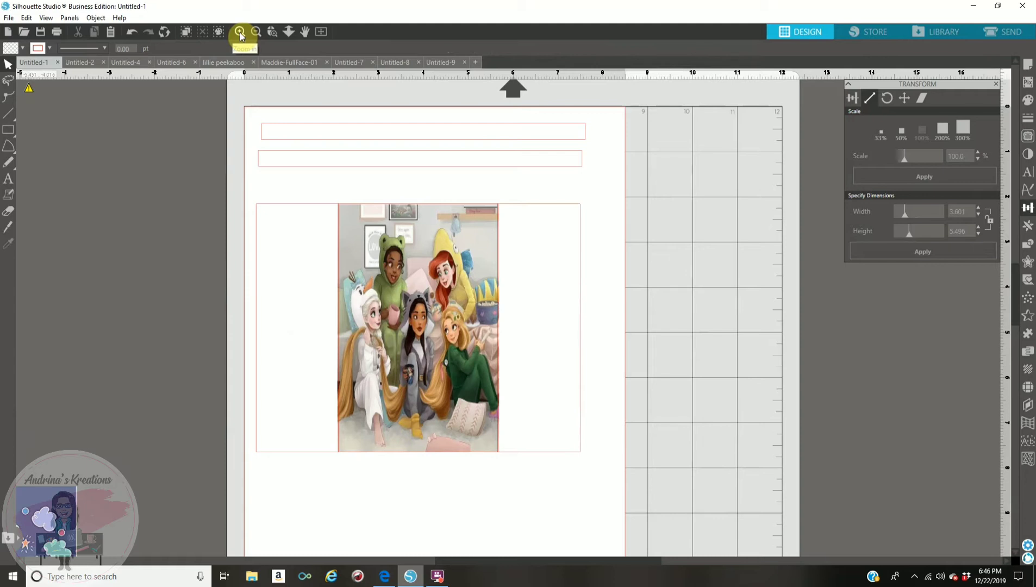
left_click(240, 33)
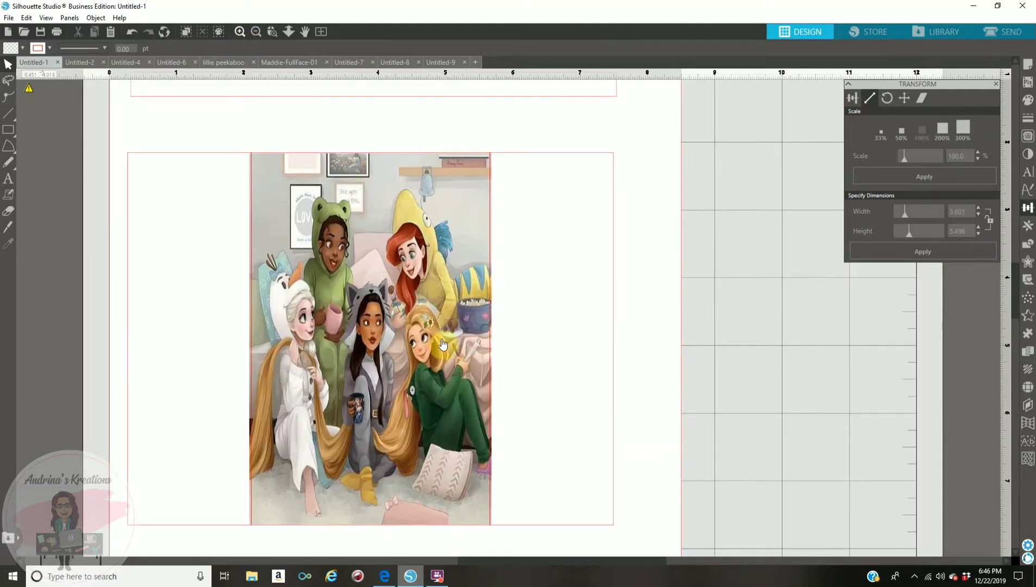
scroll(440, 338, "down", 1)
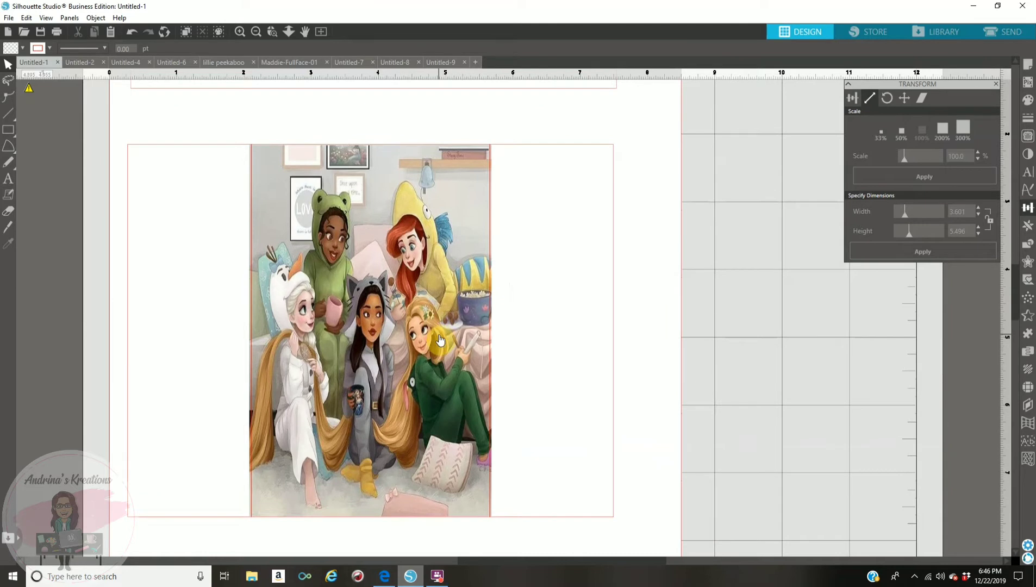
left_click(441, 340)
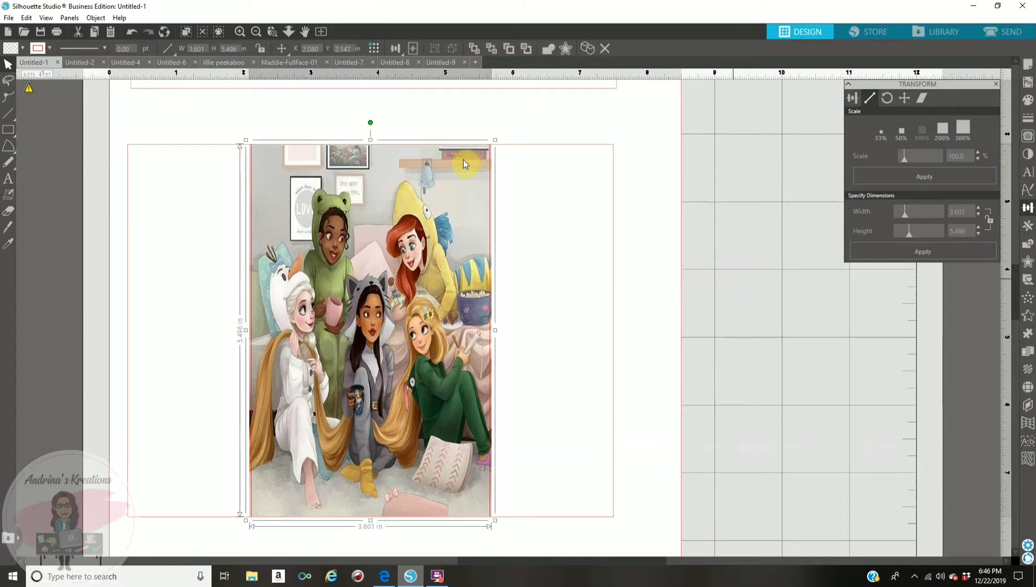
left_click(536, 151)
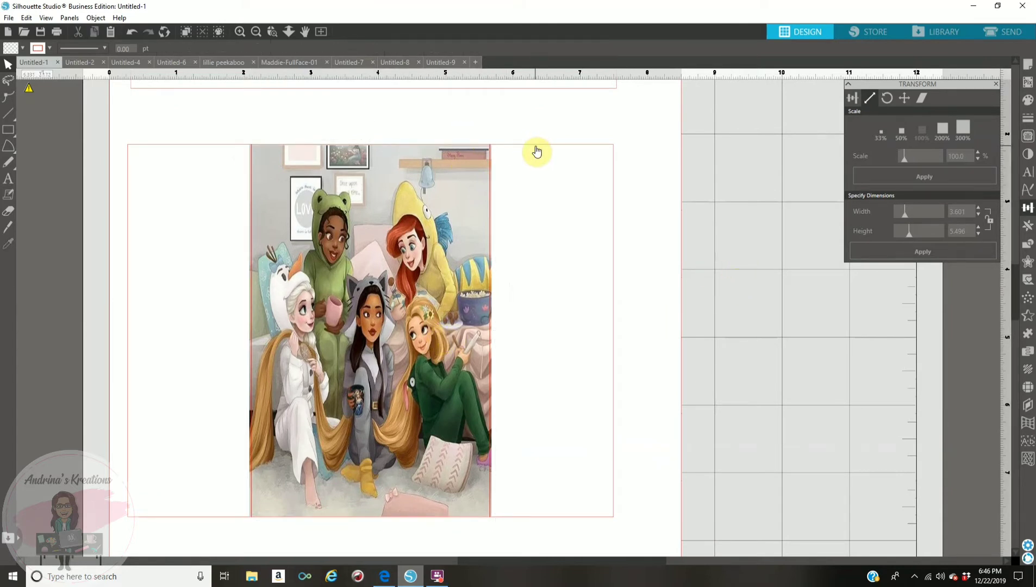
left_click(537, 151)
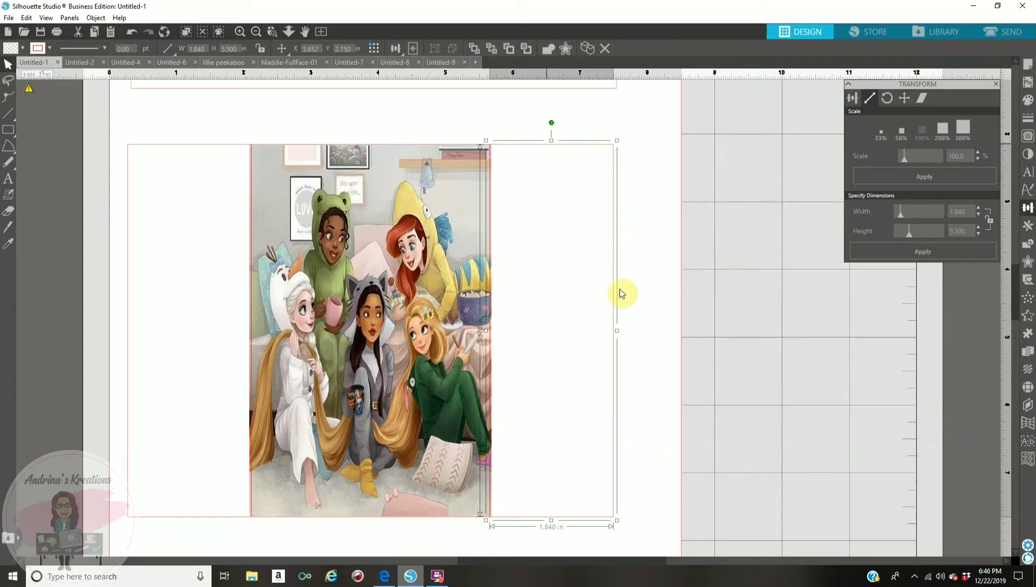
left_click(1028, 103)
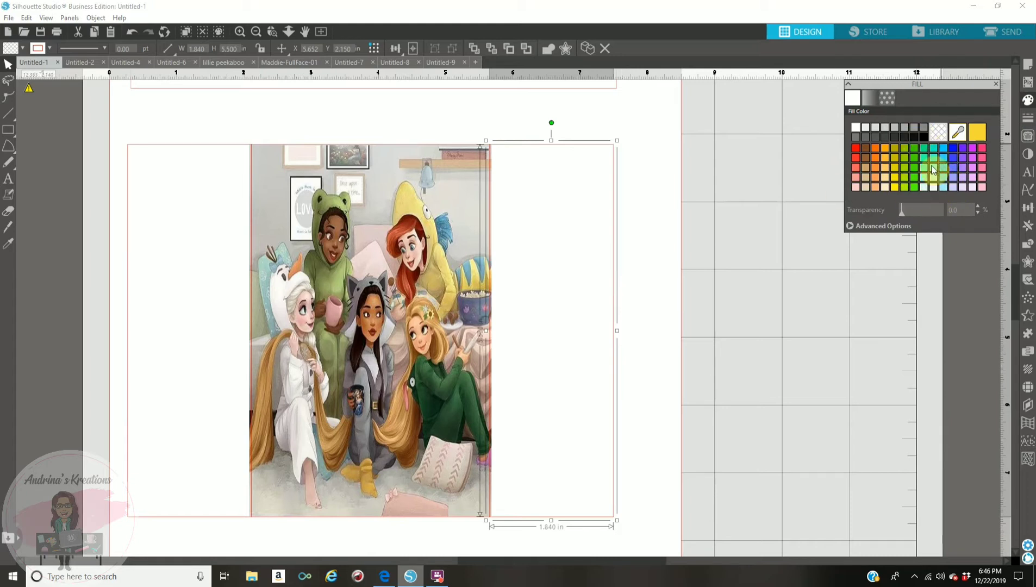
left_click(957, 133)
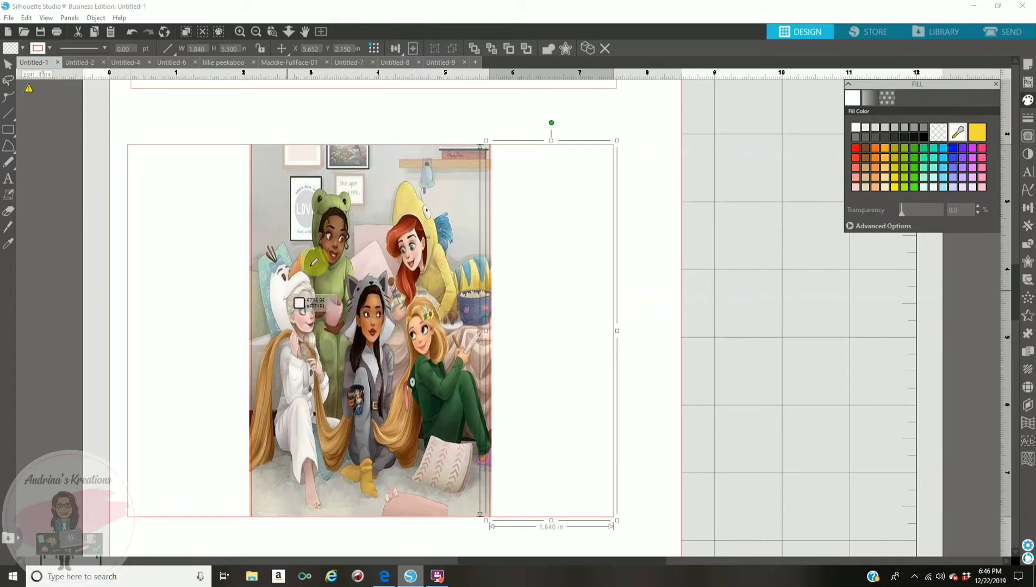
left_click(335, 207)
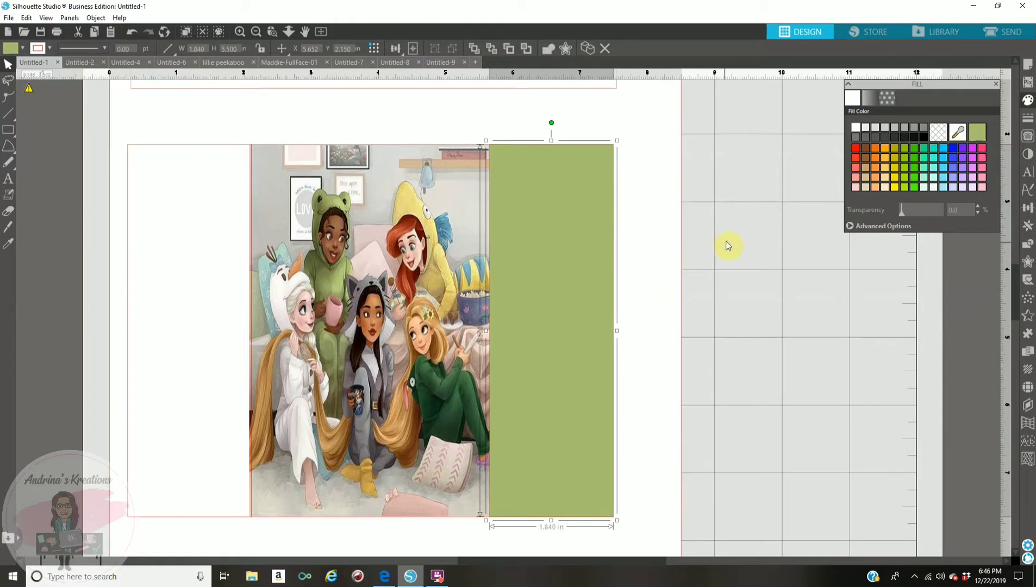
key("Escape")
Step: Fill the narrow panel to the left of the princess picture with the dark green sampled from the seated princess's outfit
left_click(201, 227)
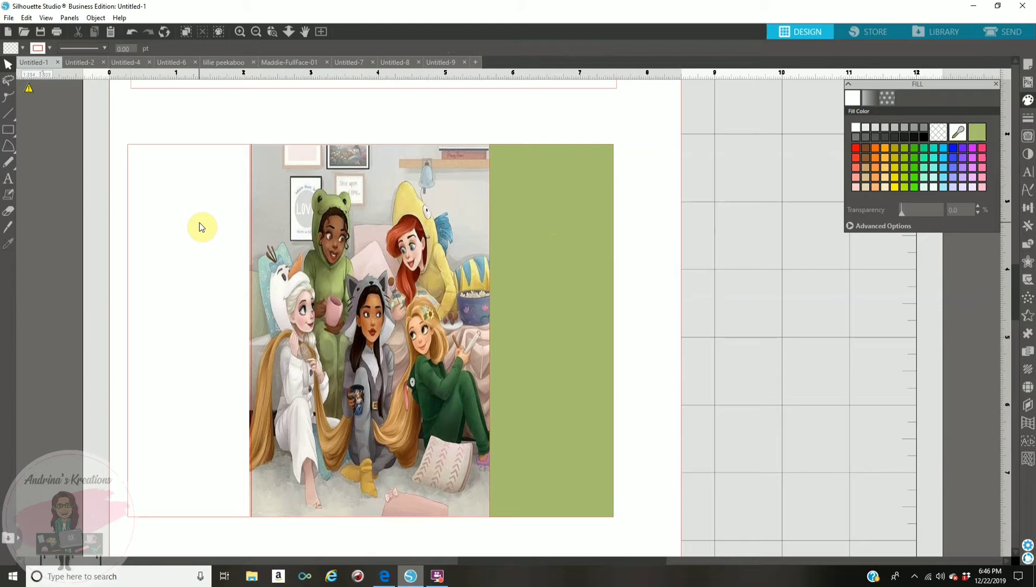
left_click(198, 152)
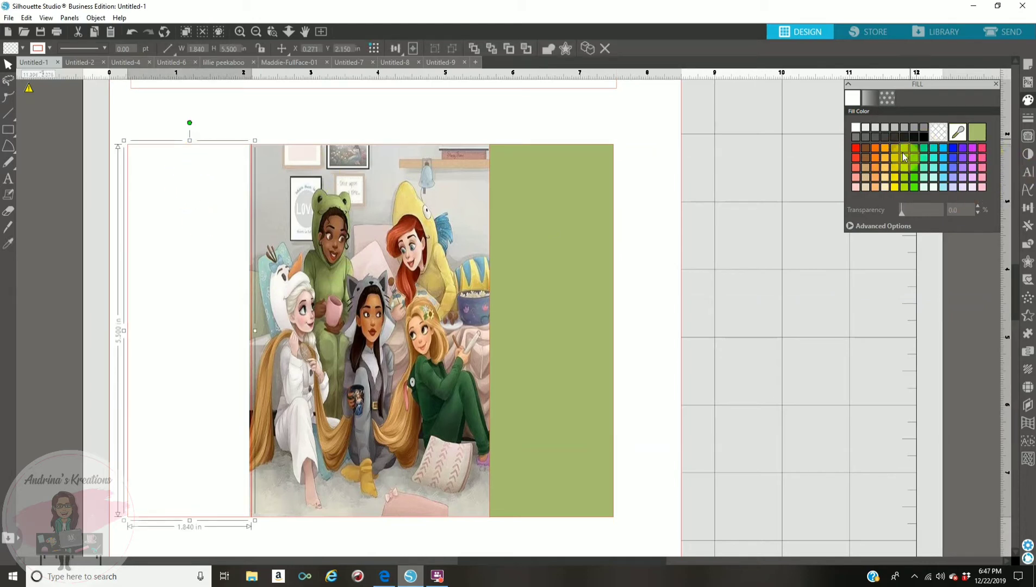
left_click(957, 134)
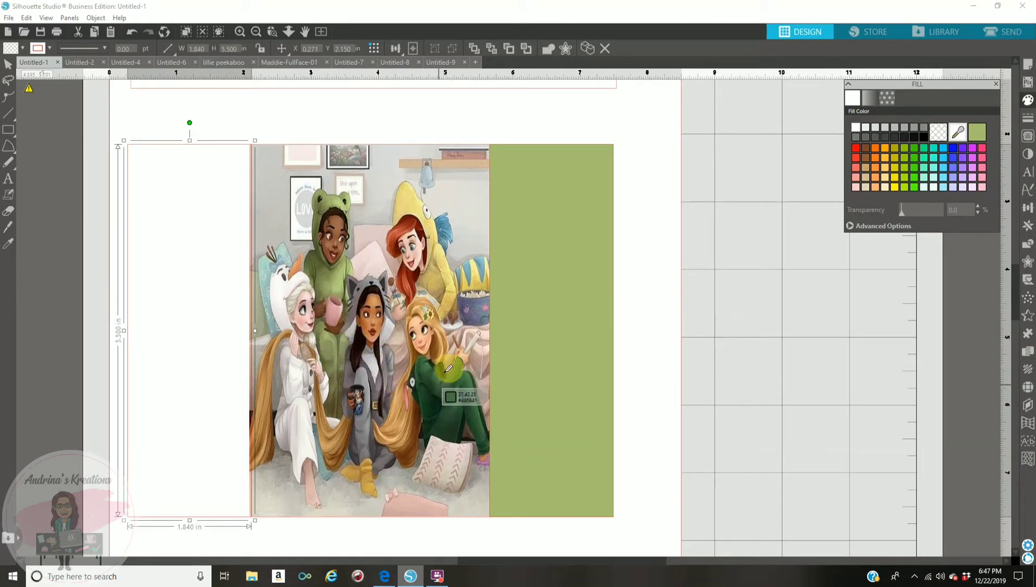
left_click(434, 392)
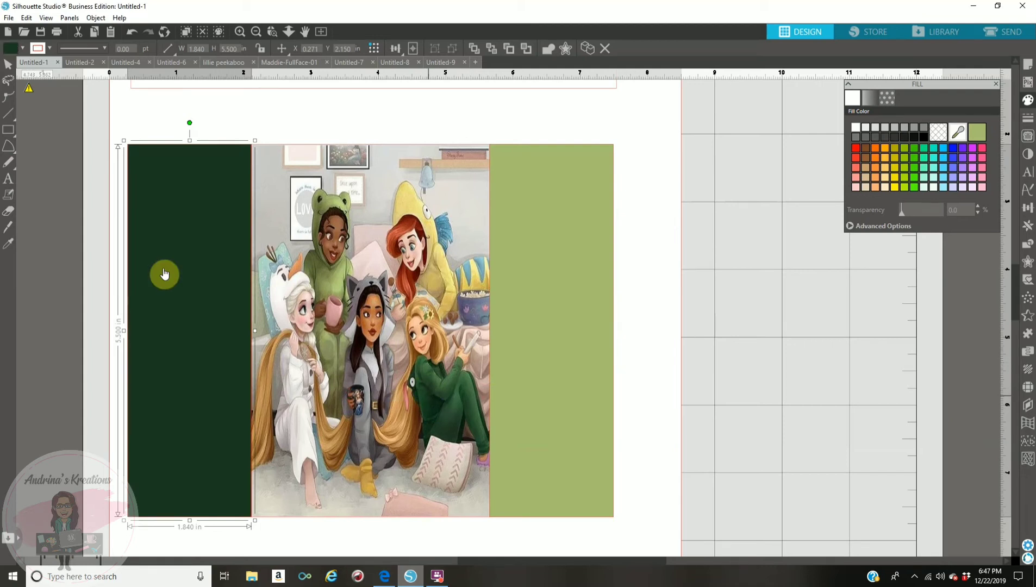
Step: Bring the pink slumber party pattern image to the front and align its top-left corner with the light green panel's
left_click(256, 36)
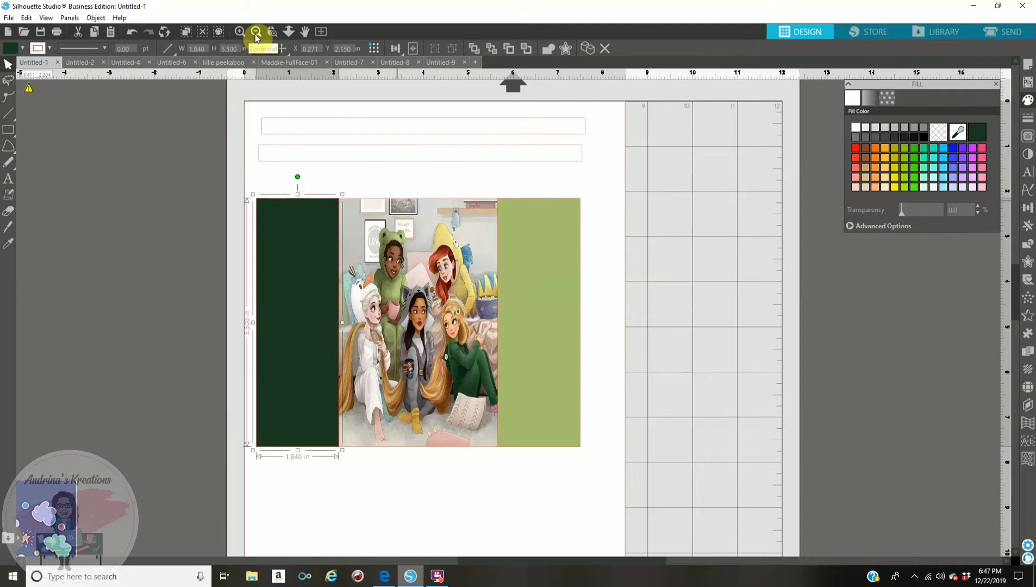
left_click(256, 35)
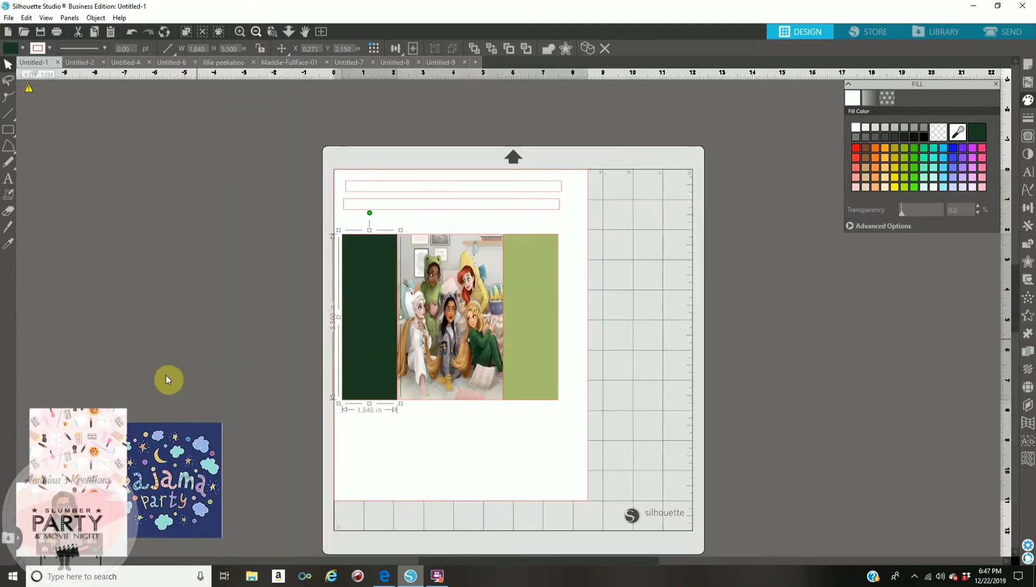
left_click_drag(90, 459, 621, 285)
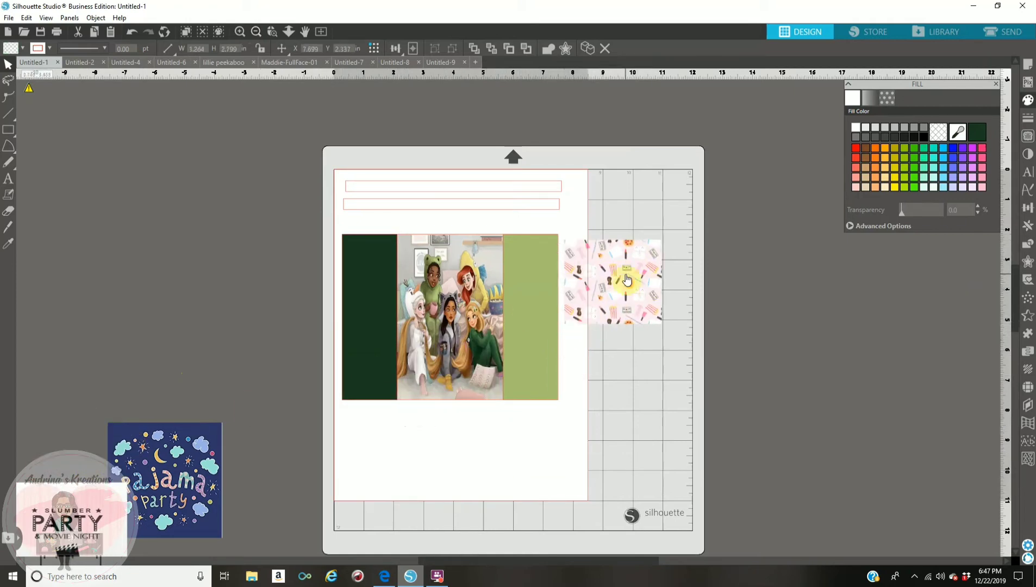
right_click(627, 280)
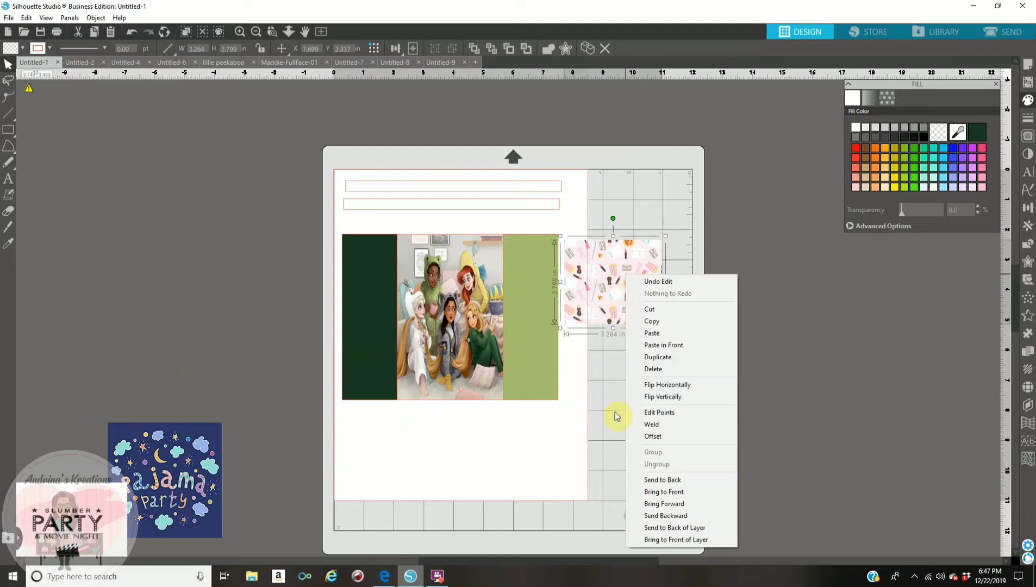
left_click(668, 495)
left_click_drag(585, 284, 546, 280)
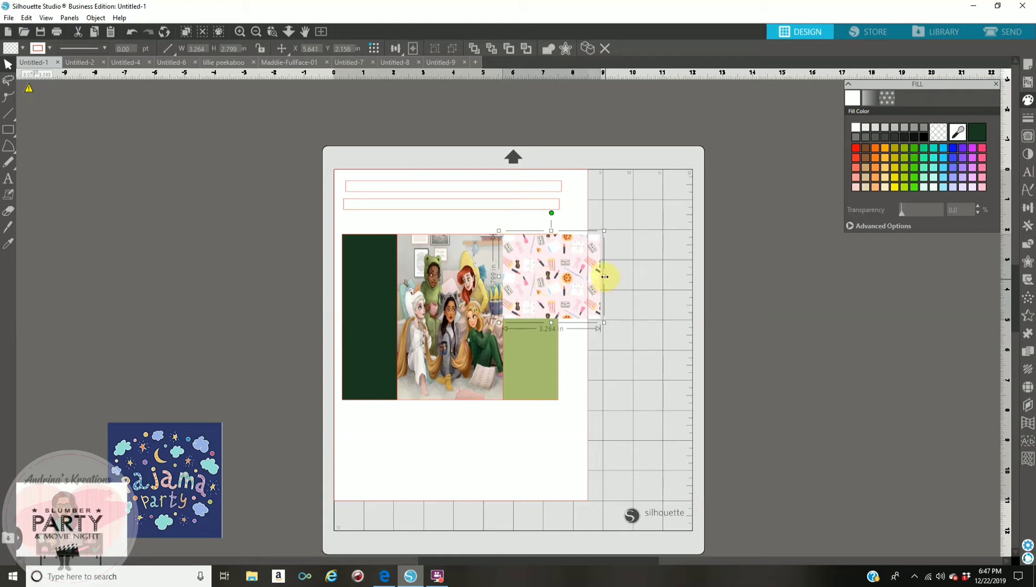
Step: Resize the pink pattern image to about 1.87 in wide and 5.49 in high so it covers the light green panel
left_click_drag(590, 281, 559, 294)
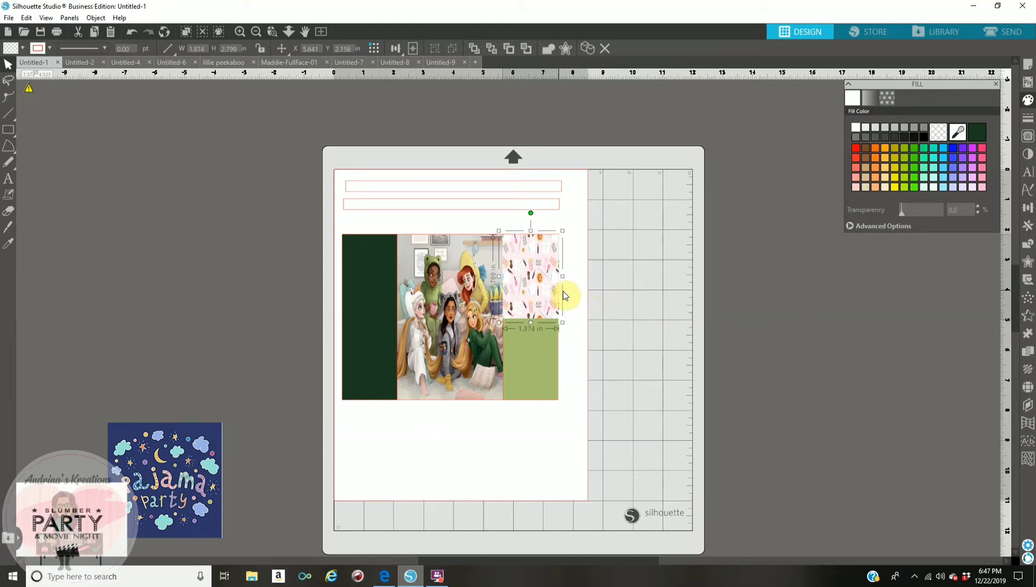
left_click(239, 31)
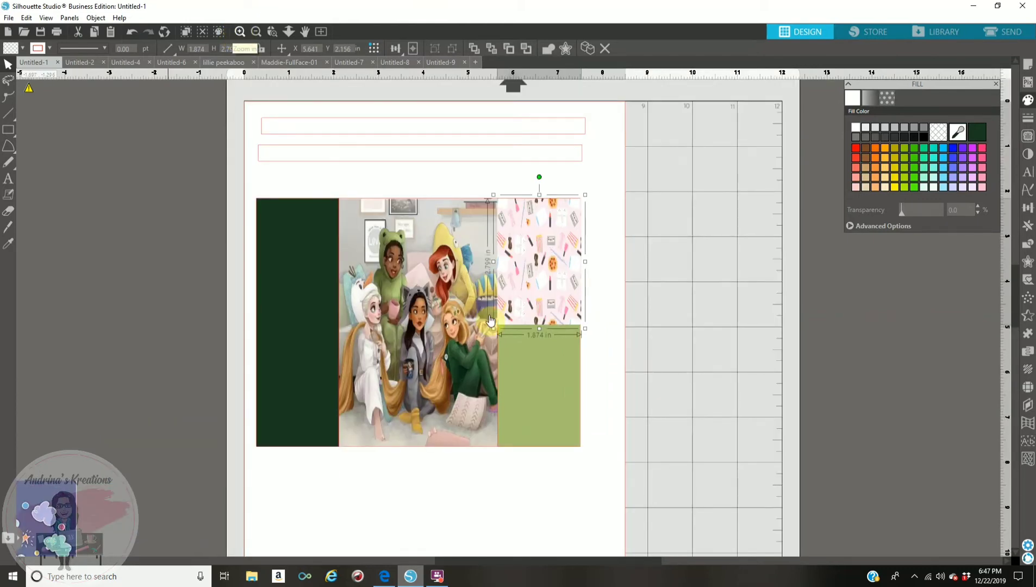
scroll(489, 320, "up", 1)
left_click_drag(551, 339, 555, 521)
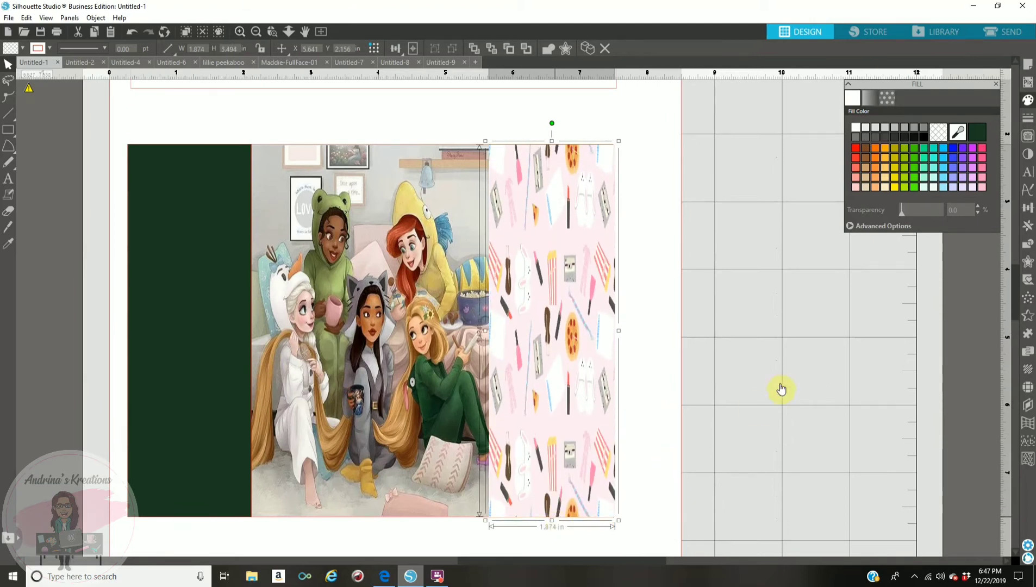
Step: Move the pink pattern image off the panel to the page's right side and transfer its pattern fill to the light green panel
left_click_drag(621, 316, 813, 301)
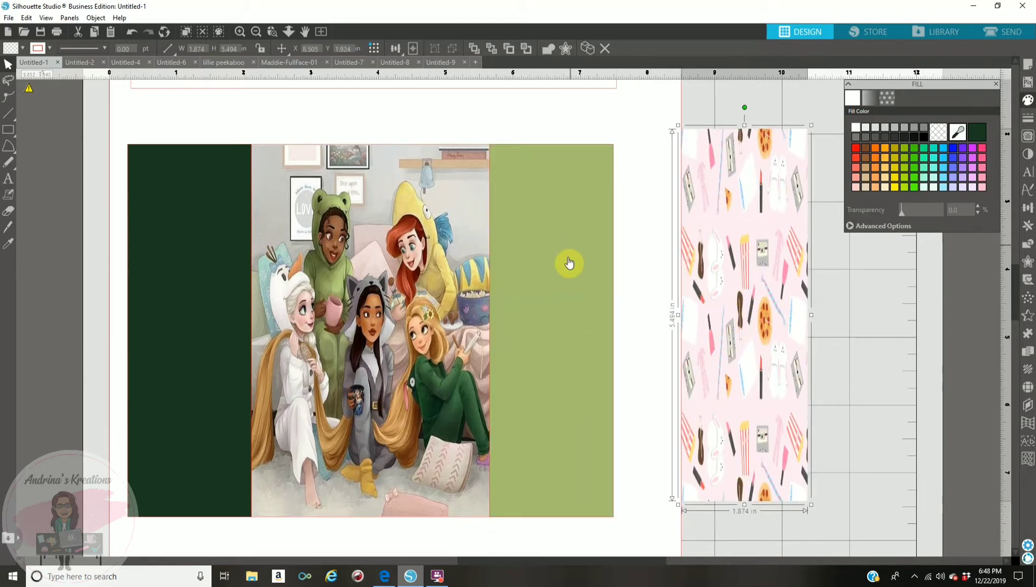
left_click(570, 265)
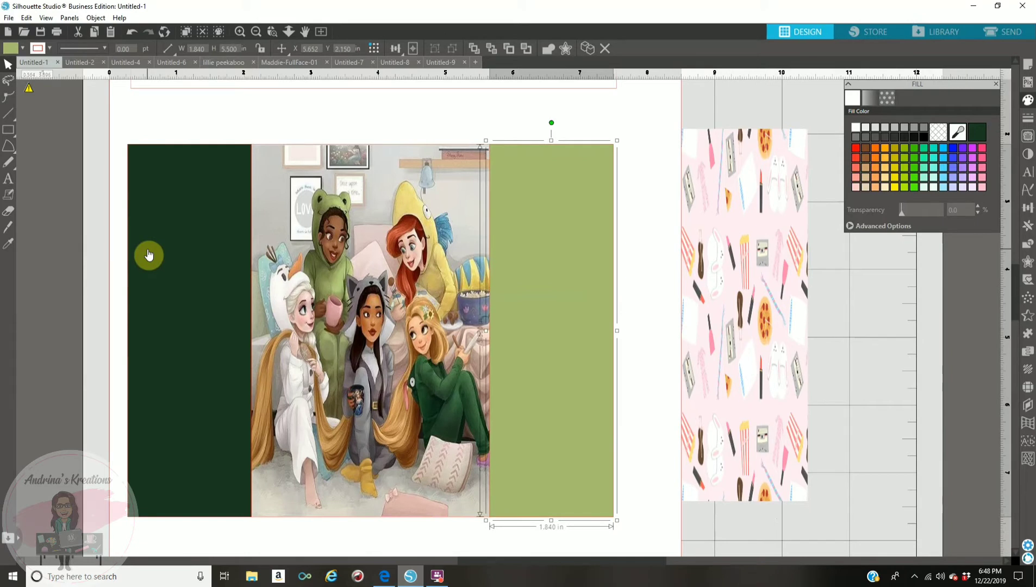
left_click(7, 248)
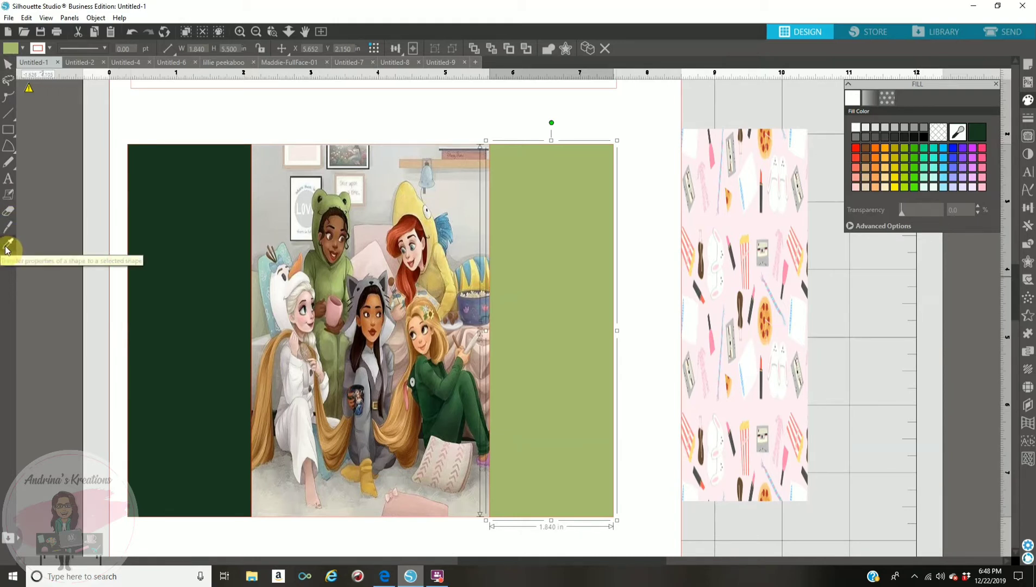
left_click(744, 238)
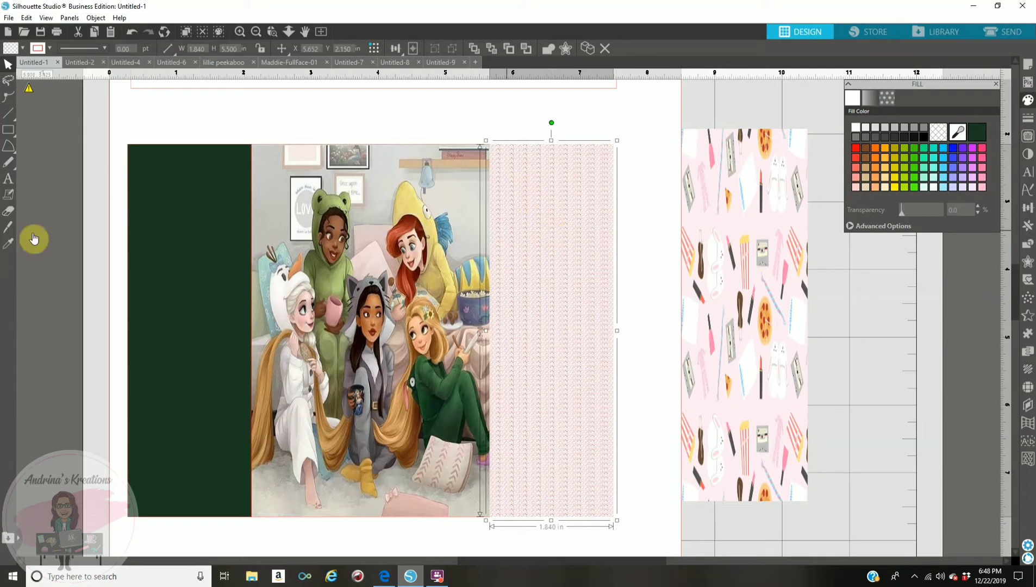
left_click(9, 243)
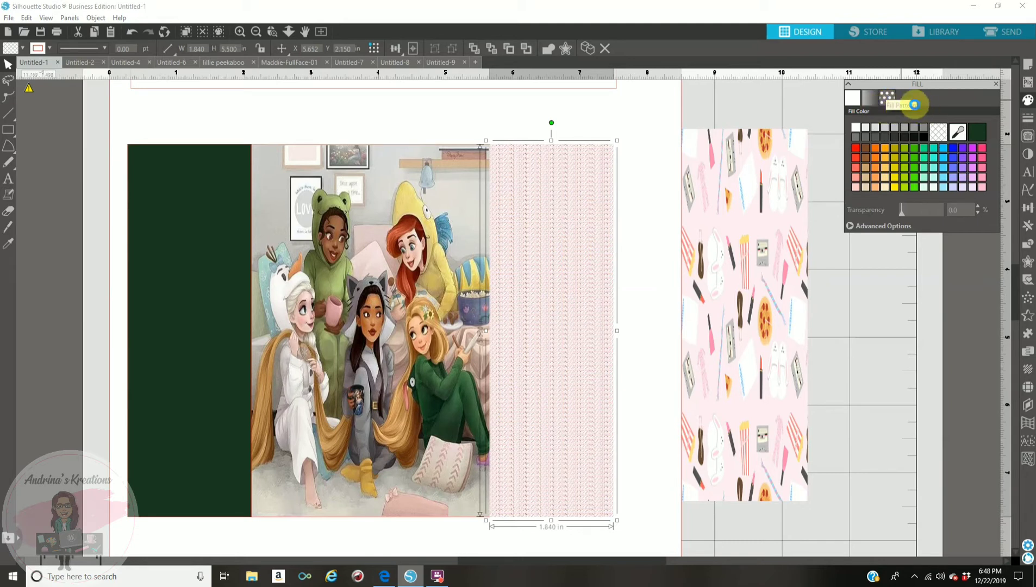
Step: Preserve the aspect ratio of the right panel's pattern fill and scale the pattern to 97%
left_click(887, 100)
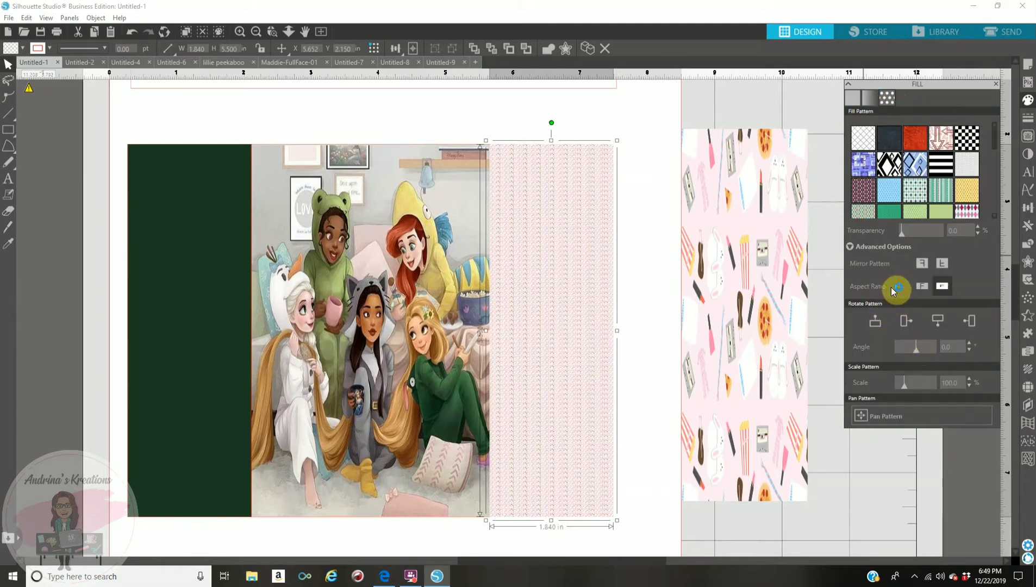
left_click(920, 288)
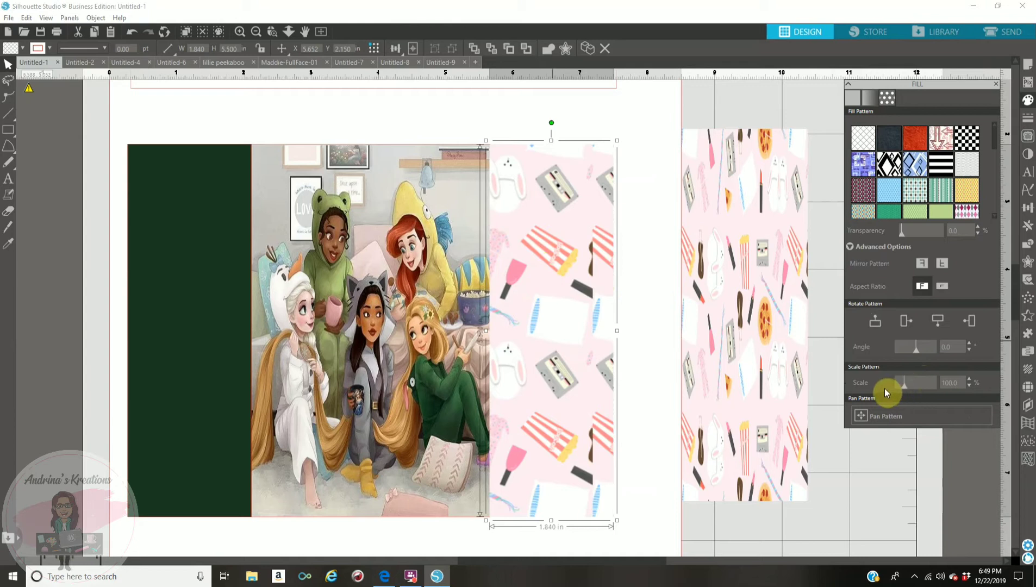
left_click_drag(900, 383, 905, 384)
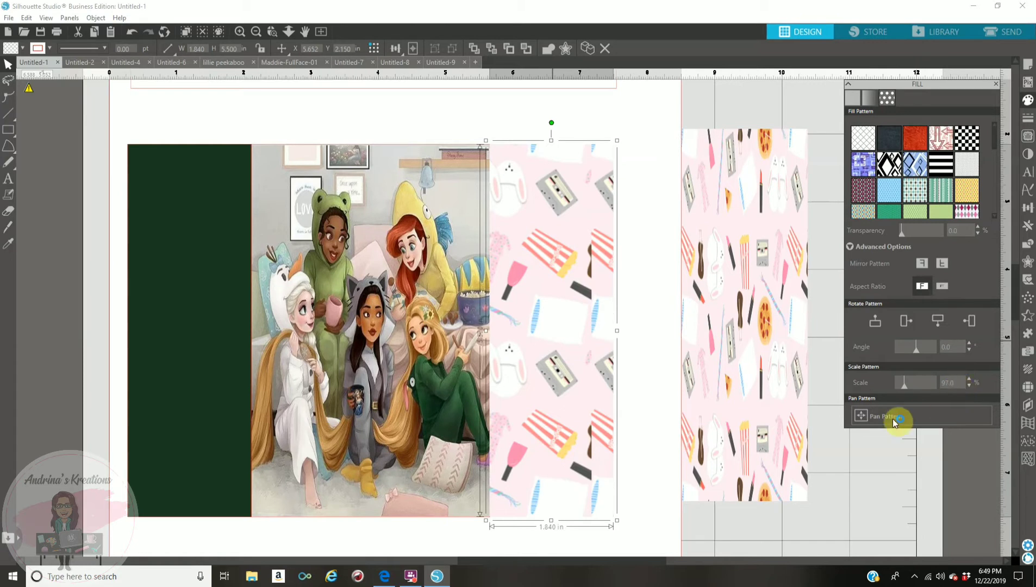
Step: Pan the pattern inside the right panel so both bunny slippers and the cassette sit within it
left_click(863, 417)
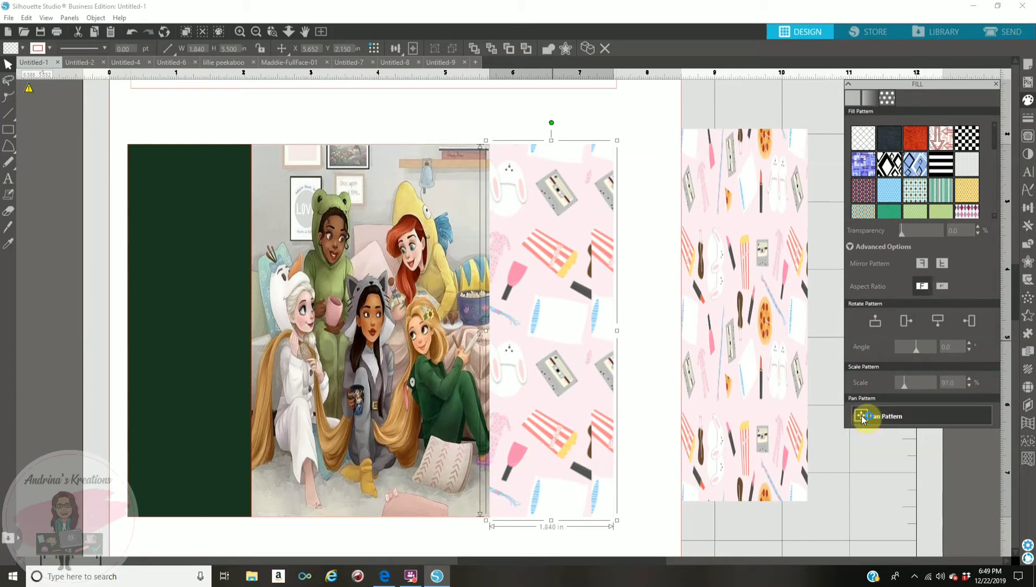
left_click_drag(558, 333, 588, 342)
left_click_drag(591, 345, 593, 355)
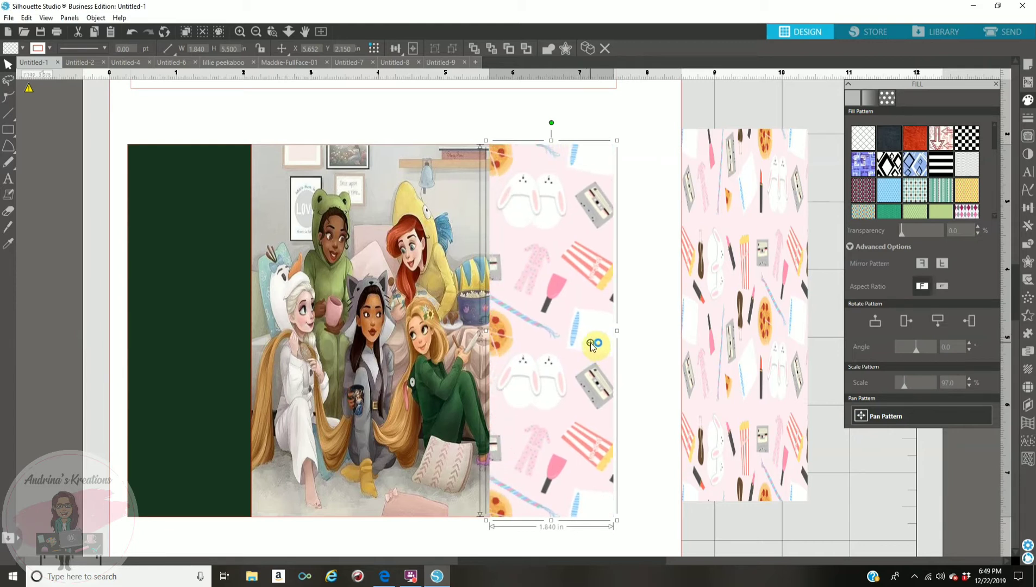
left_click(642, 360)
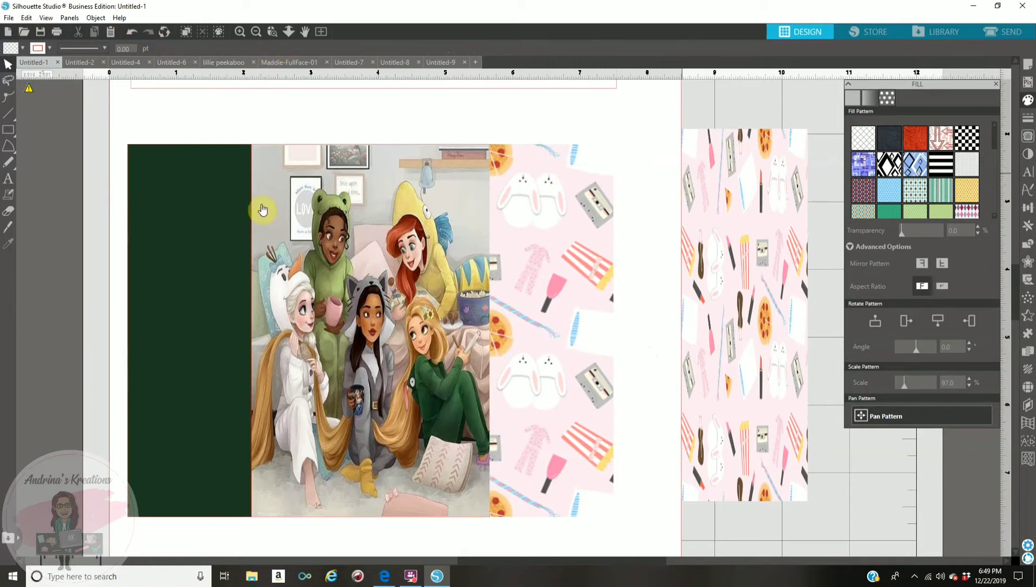
Step: Fill the dark green left panel with the pattern picked from the navy Pajama Party image beside the mat
left_click(256, 33)
left_click(256, 33)
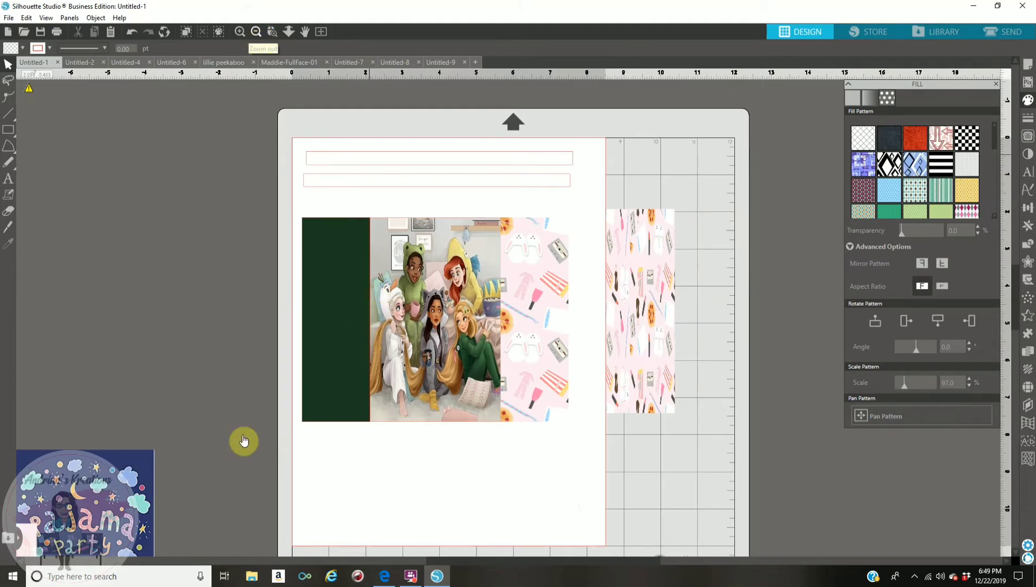
scroll(210, 375, "down", 1)
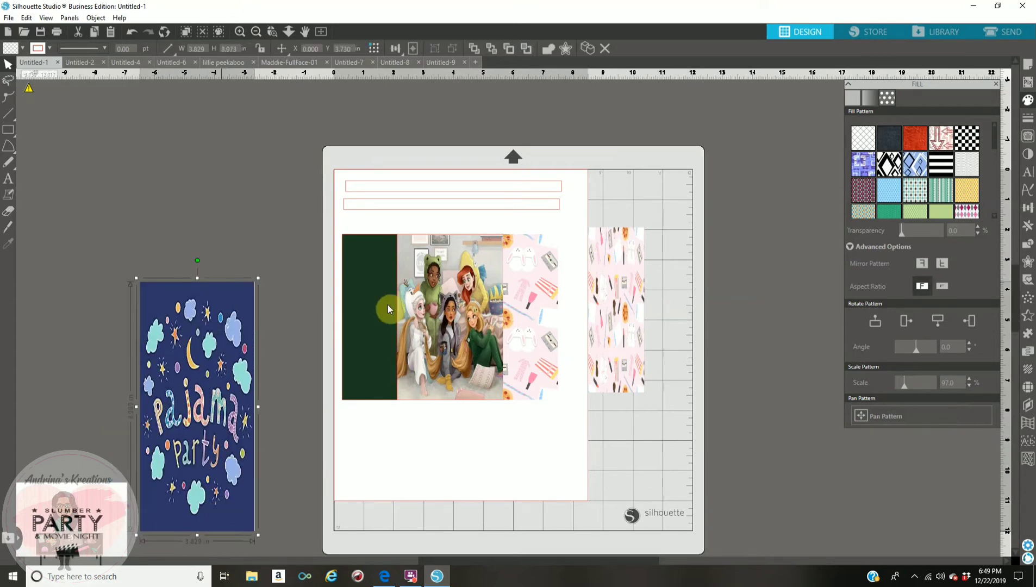
left_click(359, 304)
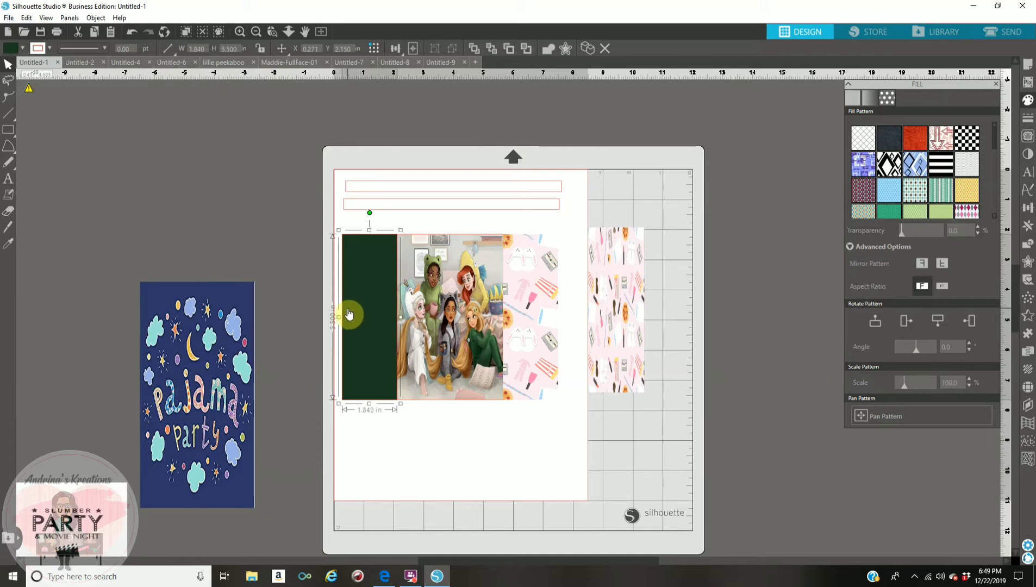
left_click(8, 246)
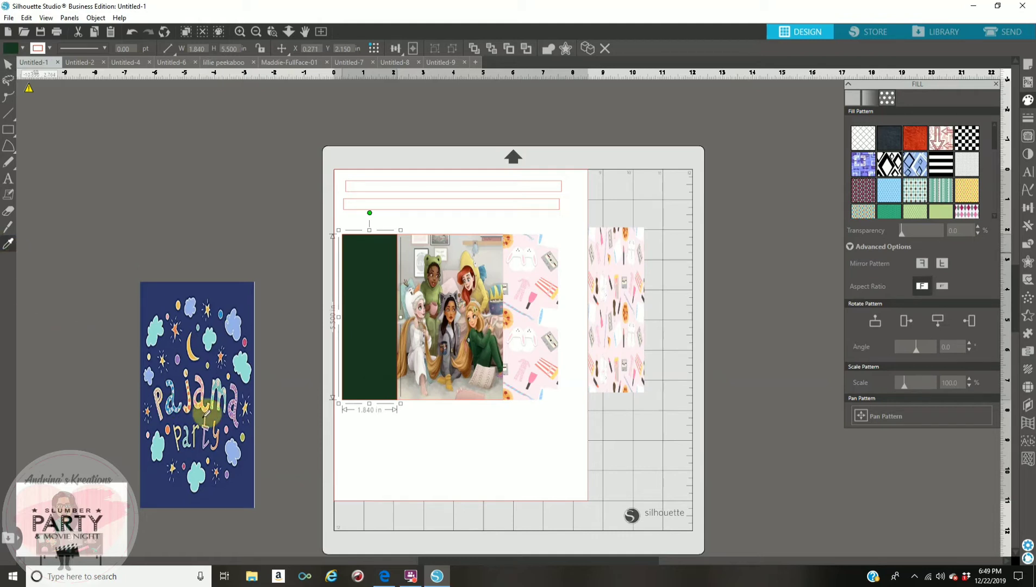
left_click(214, 331)
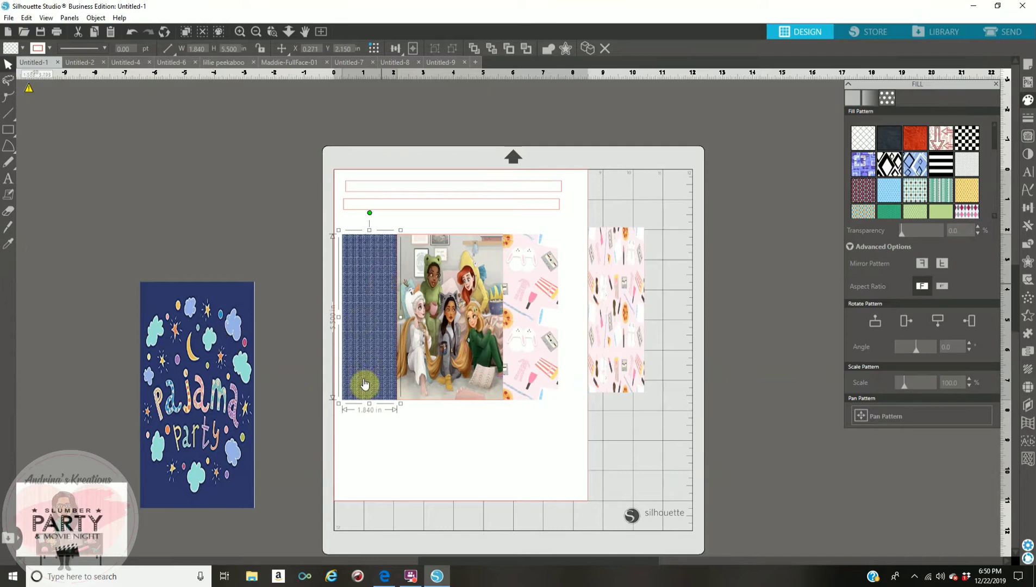
Step: Preserve the aspect ratio of the left panel's pattern fill and scale the pattern to 55%
left_click(242, 33)
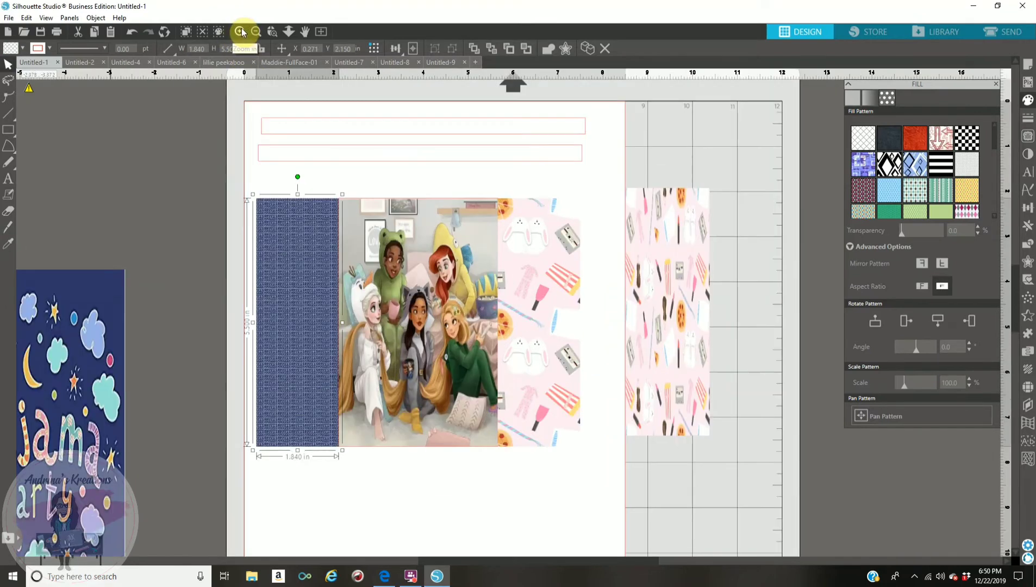
left_click(242, 33)
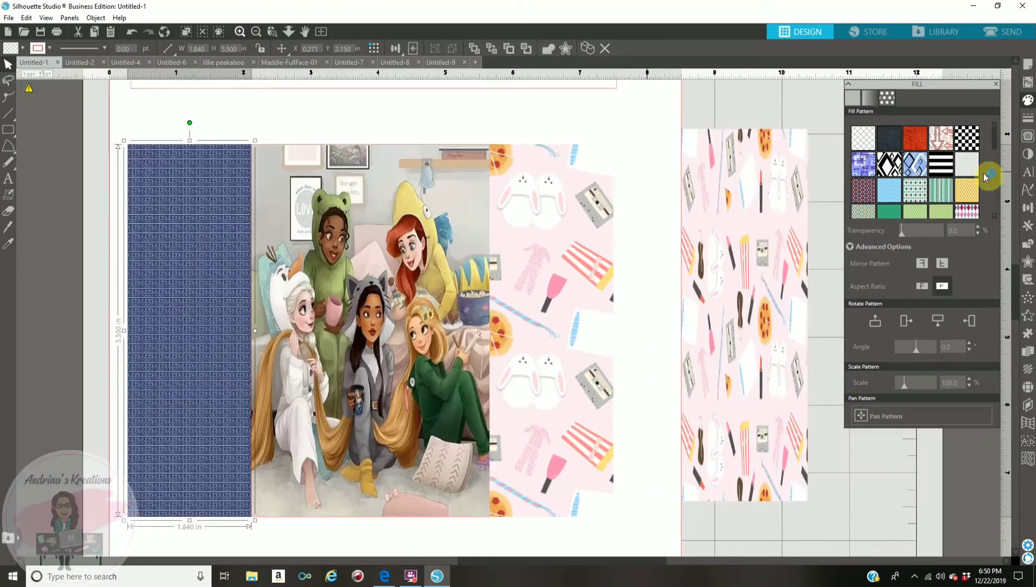
left_click(1029, 107)
left_click(888, 98)
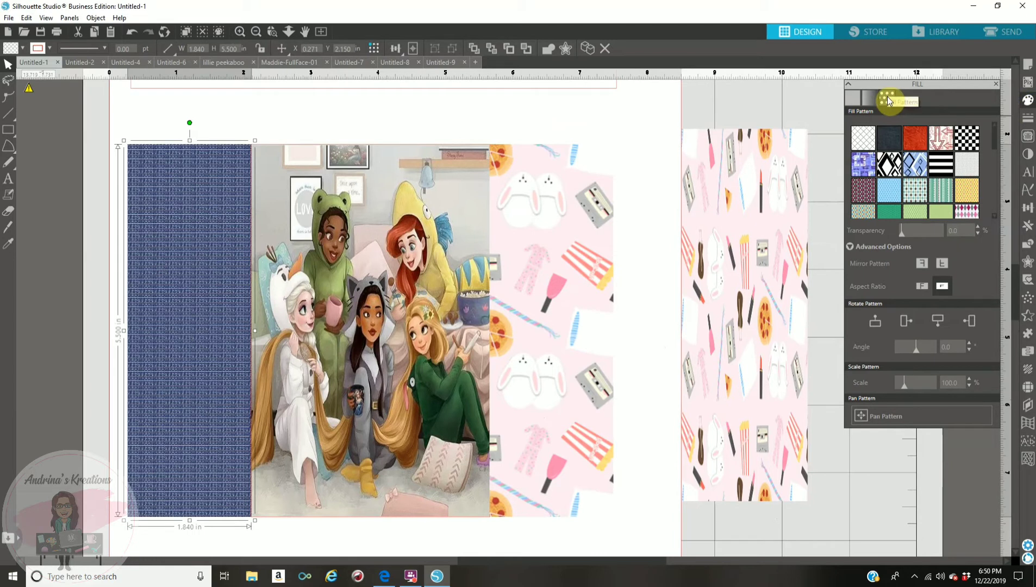
left_click(922, 286)
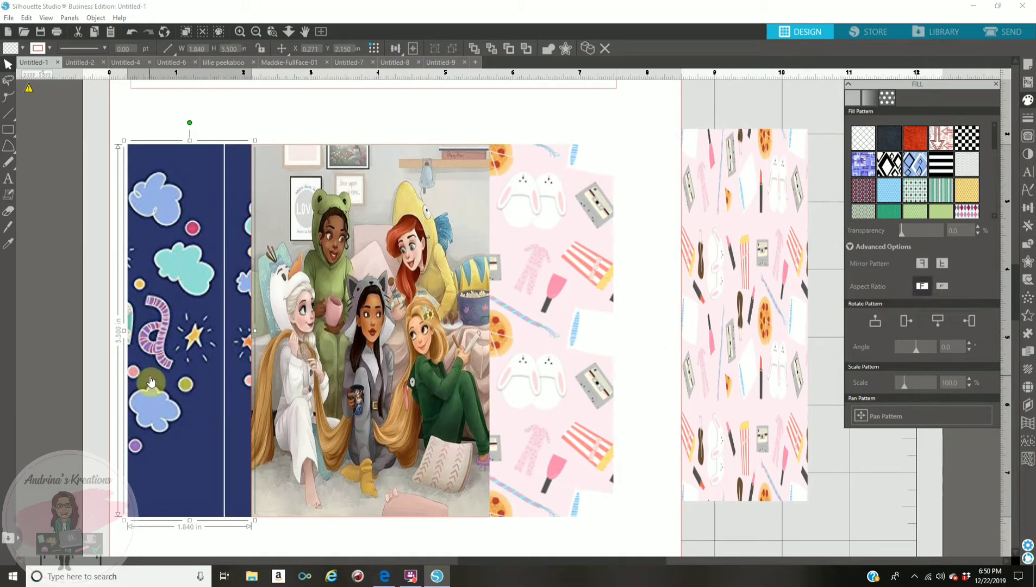
left_click_drag(899, 381, 901, 384)
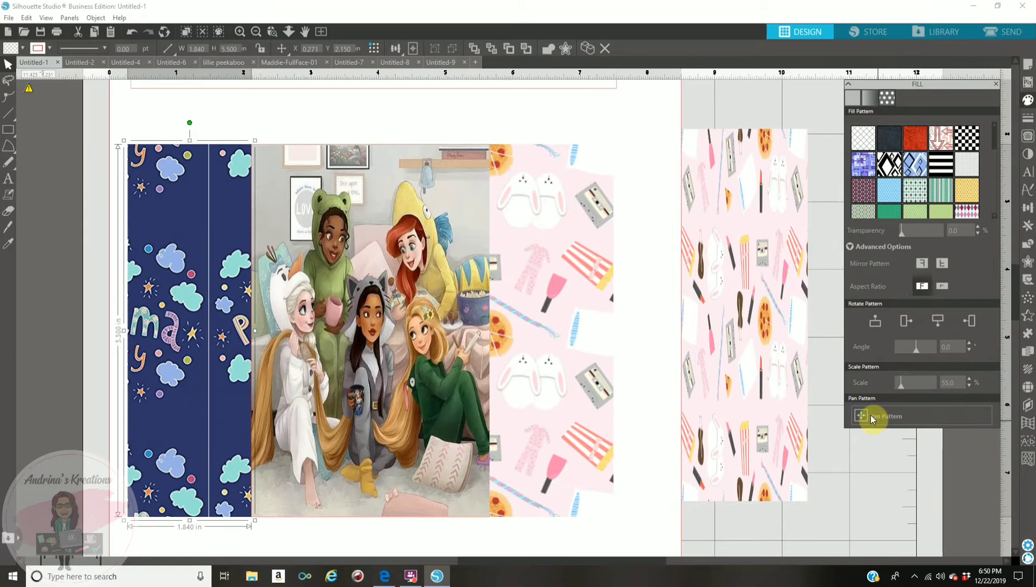
Step: Pan the pattern inside the left panel so the Pajama Party lettering is roughly centered in it
left_click(861, 416)
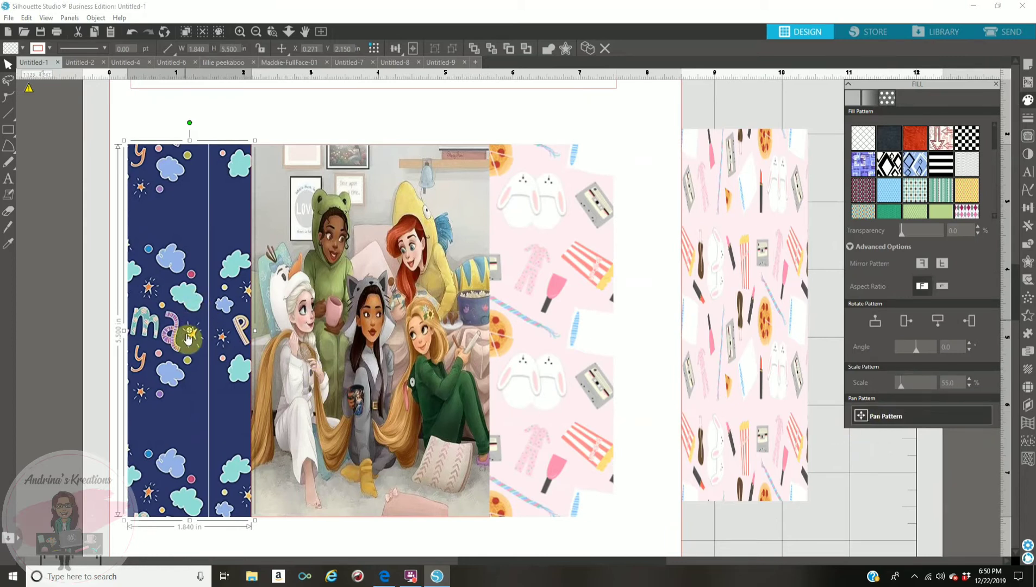
left_click_drag(217, 335, 267, 332)
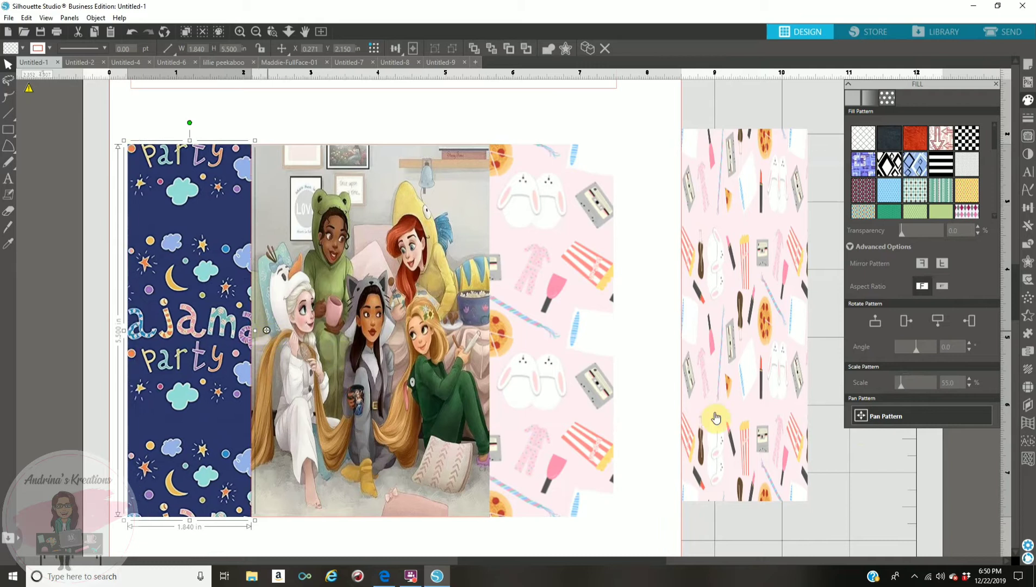
left_click(995, 389)
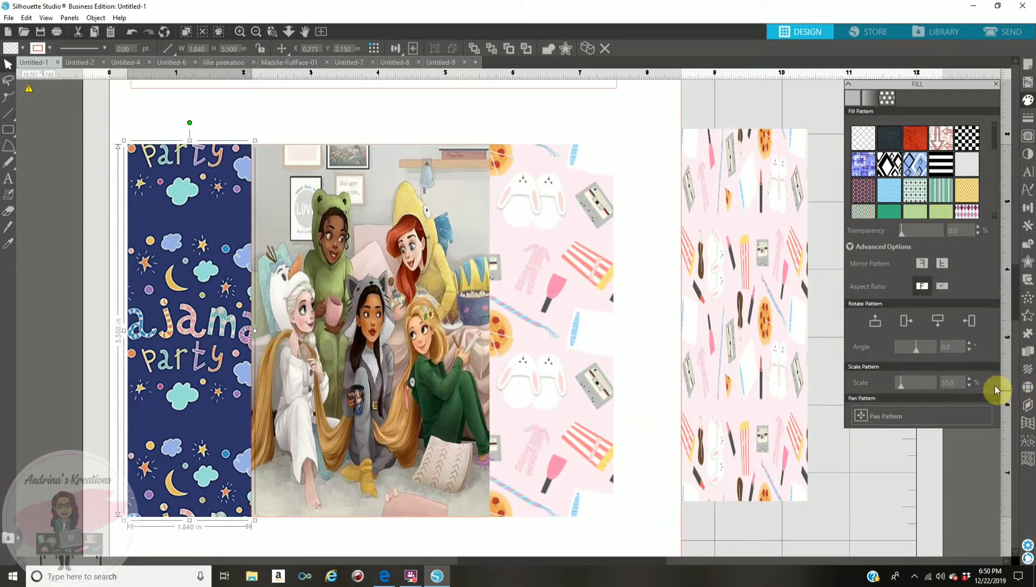
Step: Reduce the left panel's pattern scale to 36% so the full Pajama Party lettering fits the panel's width
left_click(969, 385)
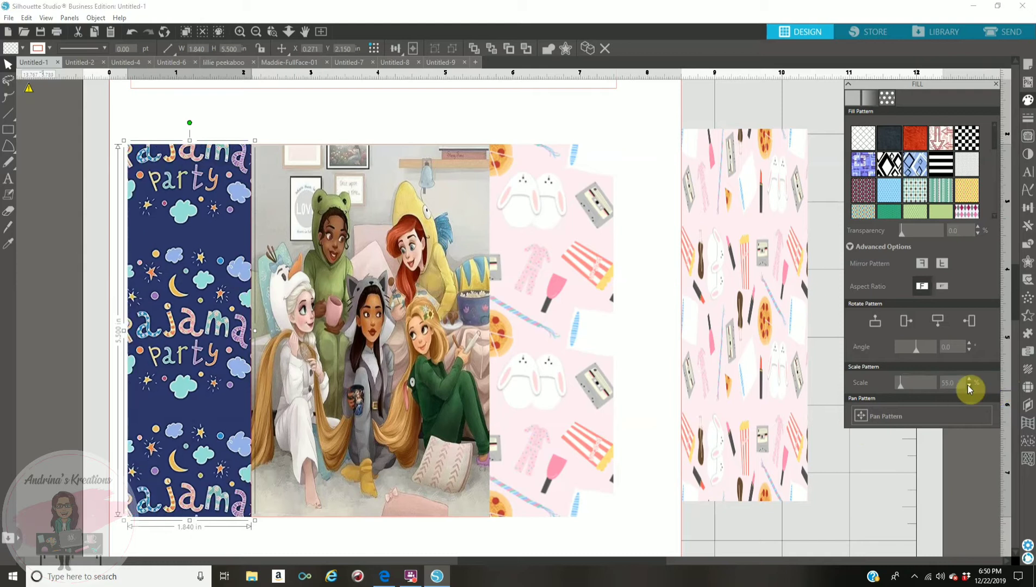
left_click(968, 385)
left_click(967, 385)
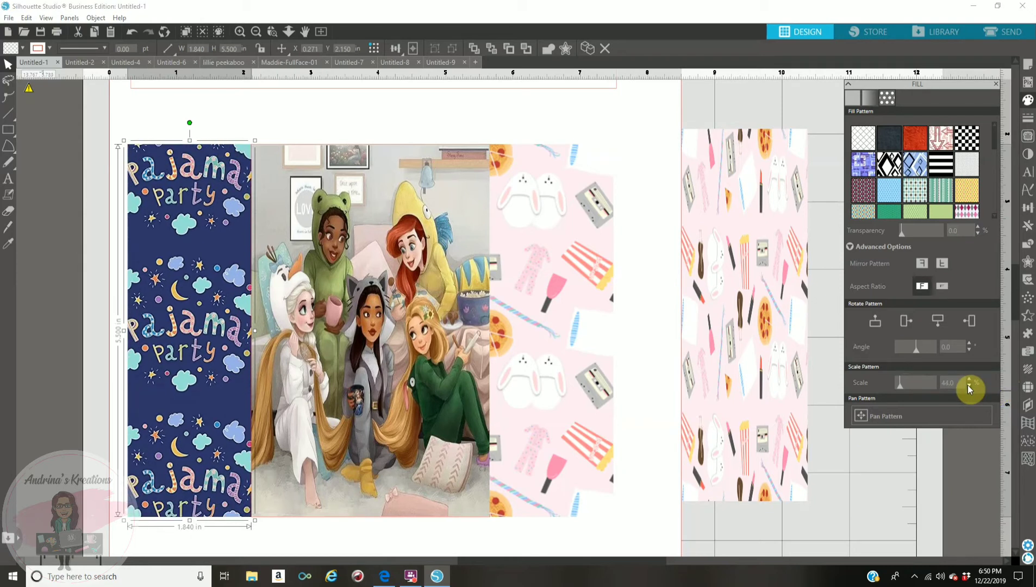
left_click(968, 385)
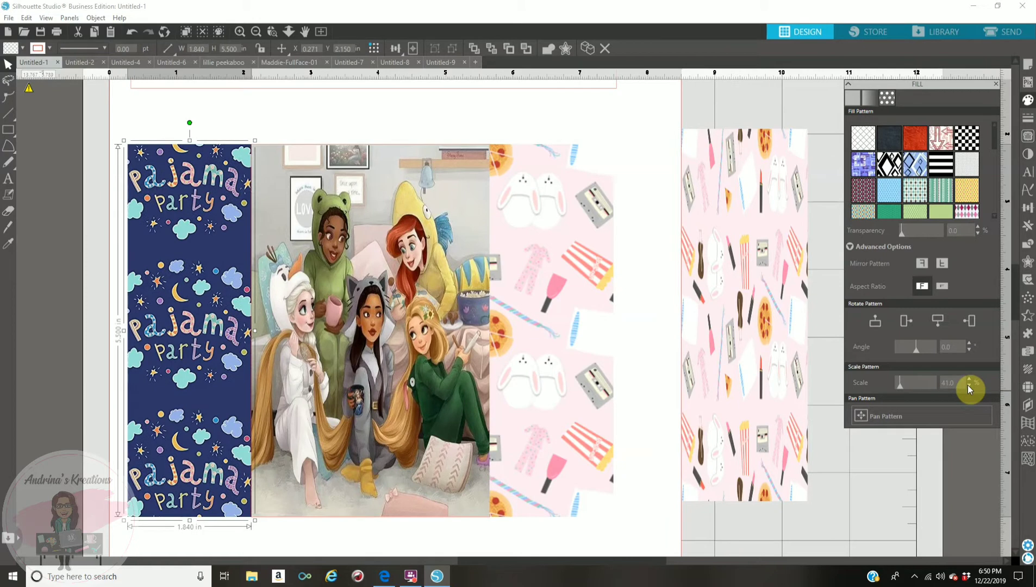
left_click(967, 385)
left_click(968, 386)
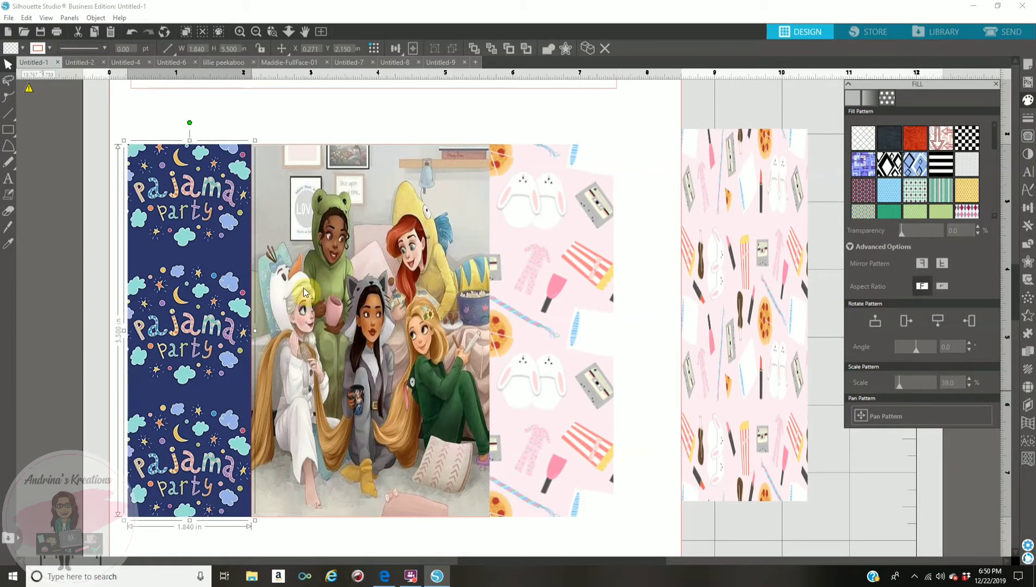
left_click(807, 259)
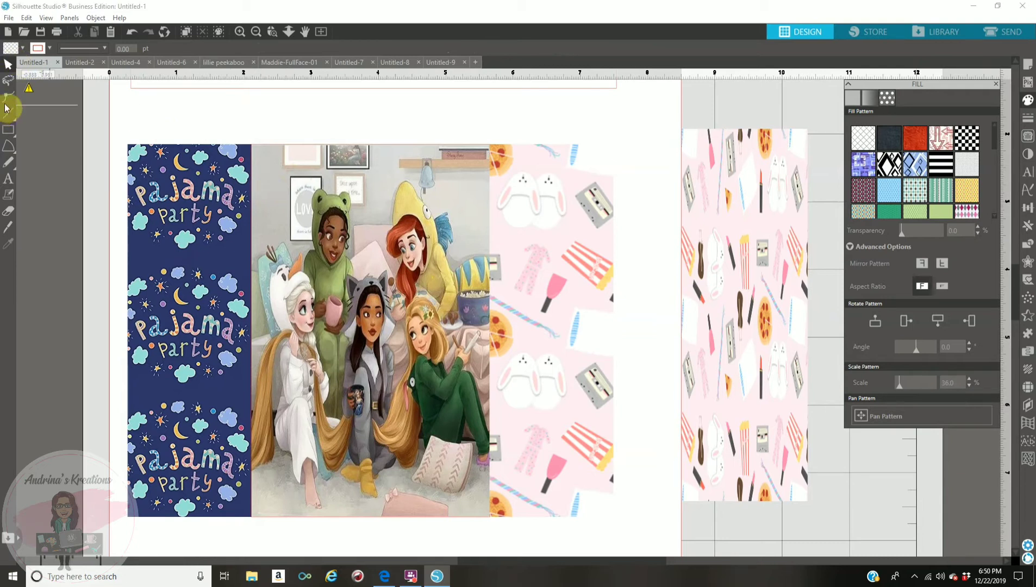
Step: Merge the Swiss Miss logo image from the "Candy,chip,treat logos" pictures folder into the design
left_click(9, 18)
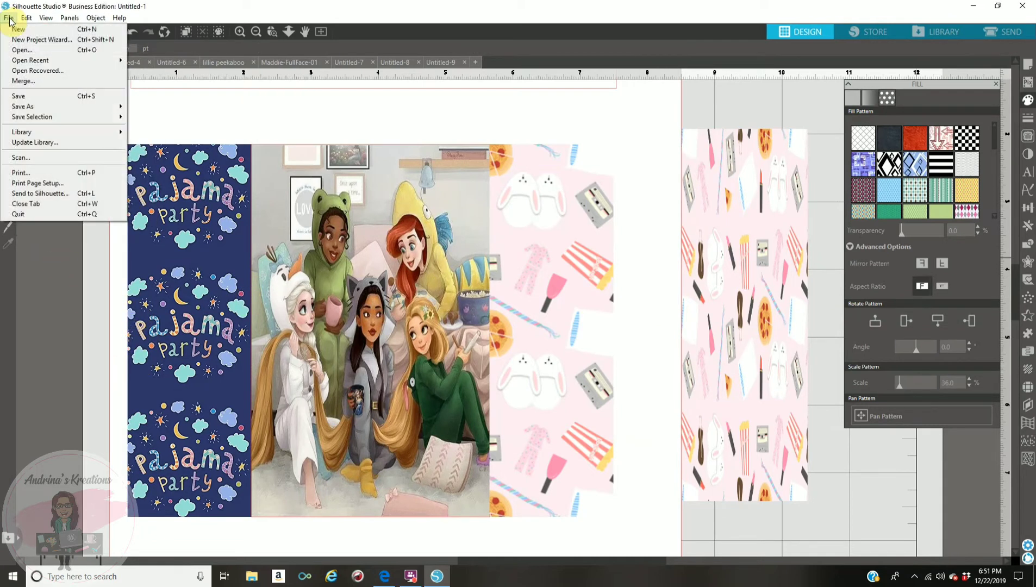
left_click(43, 81)
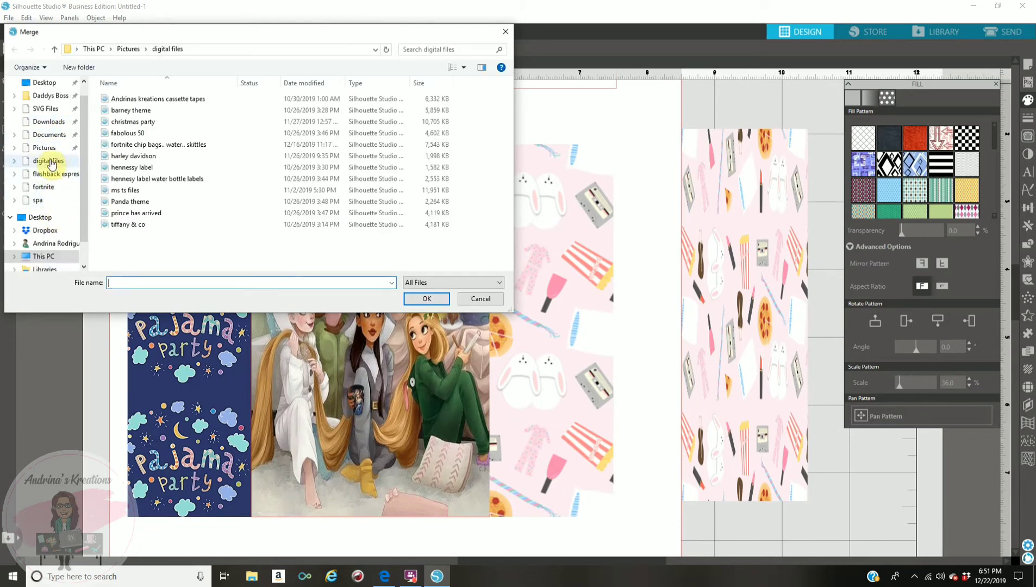
left_click(45, 149)
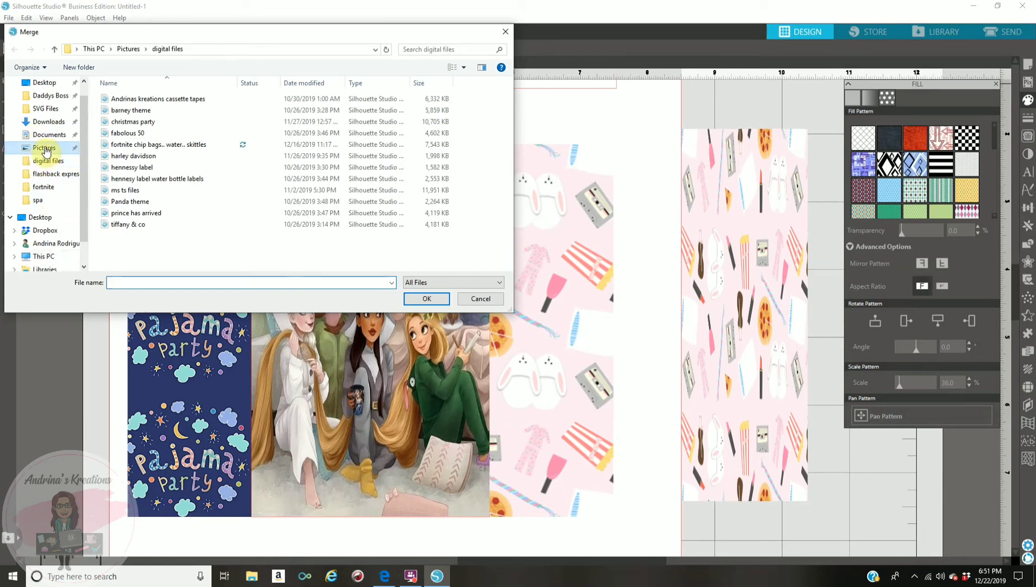
scroll(432, 253, "down", 2)
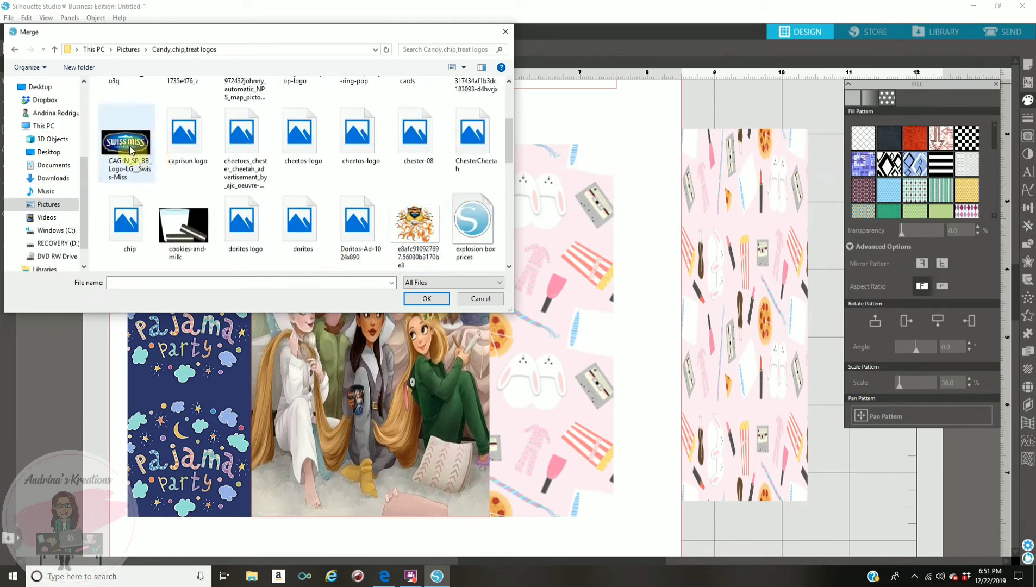
left_click(131, 150)
left_click(434, 300)
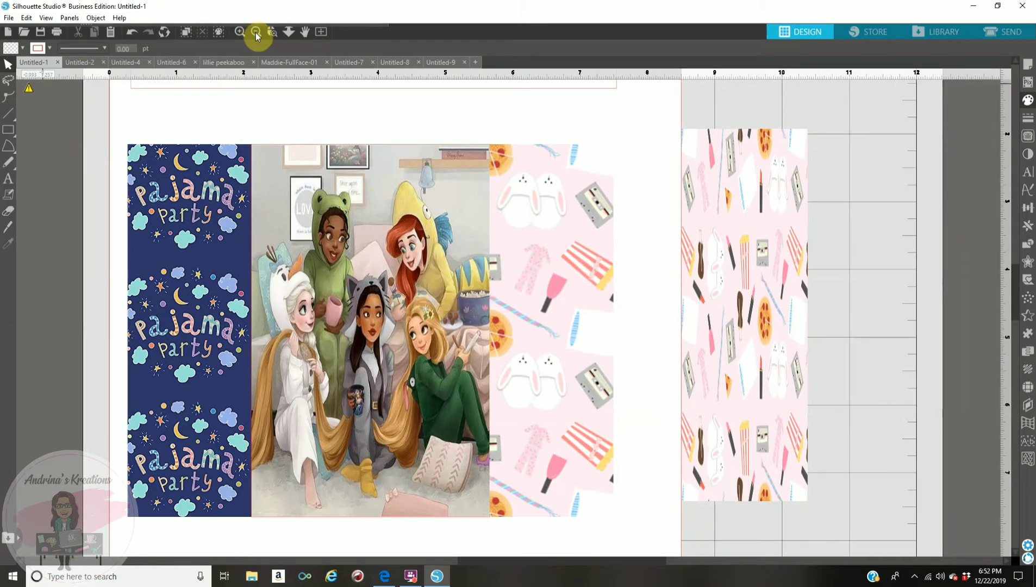
Step: Move the Swiss Miss logo from the page's upper corner onto the princess image in the middle panel
left_click(255, 33)
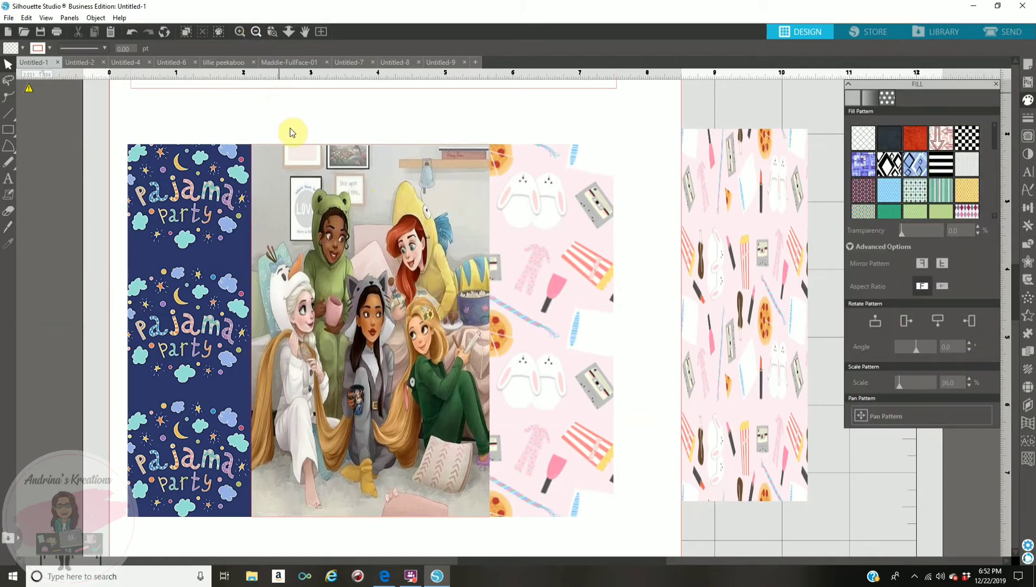
scroll(266, 118, "up", 1)
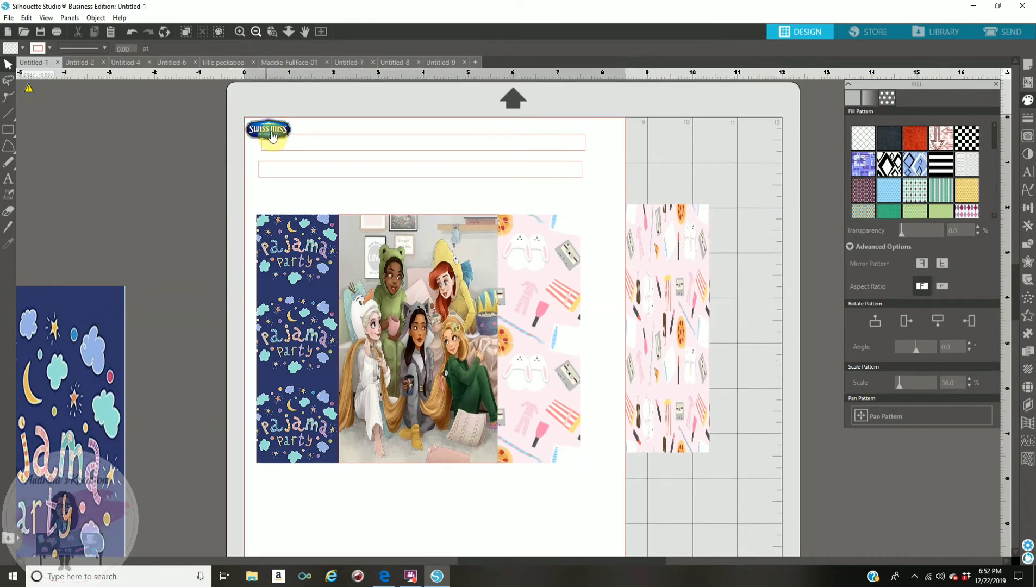
left_click(271, 136)
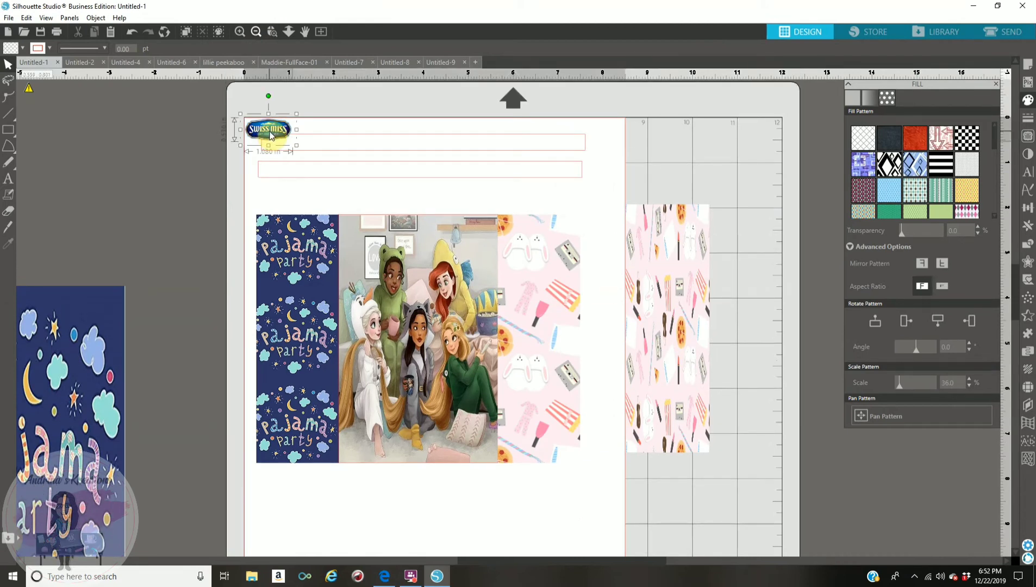
left_click_drag(272, 136, 426, 287)
Step: Move the lower 7.22 by 0.36 in strip onto the panels' top edge and fill it with turquoise sampled from a pajama pattern cloud
left_click(386, 183)
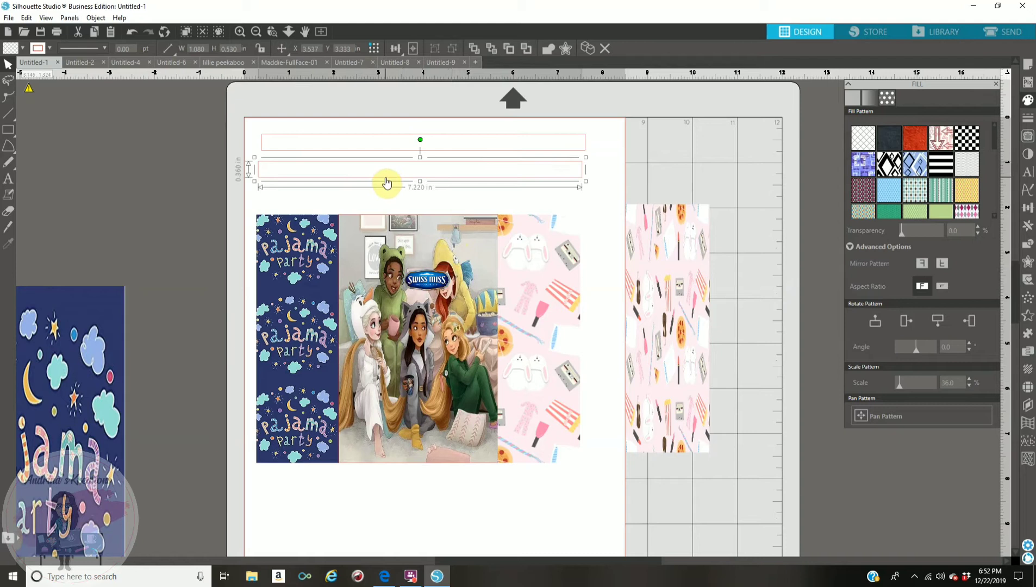
left_click_drag(386, 185, 382, 234)
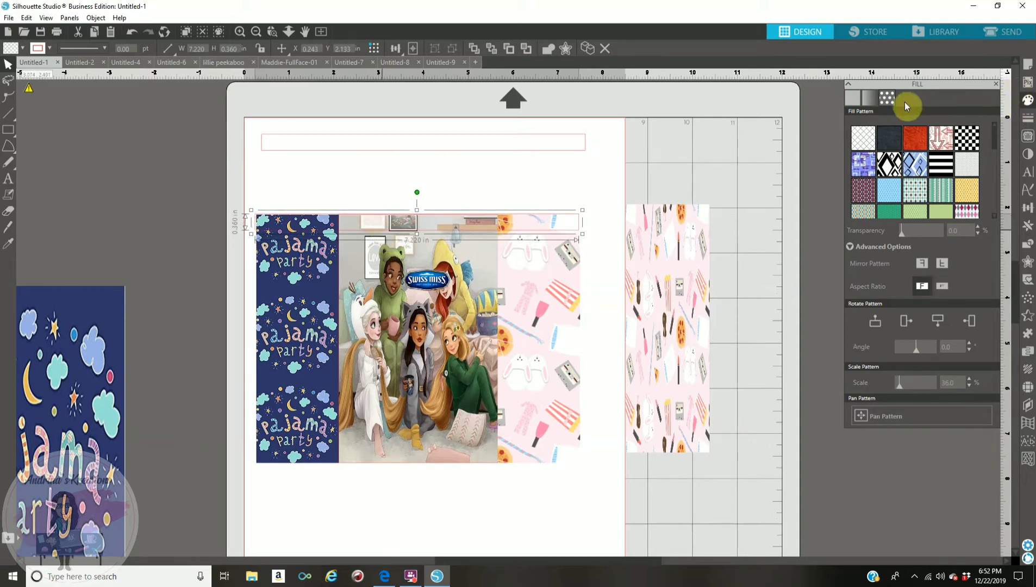
left_click(858, 100)
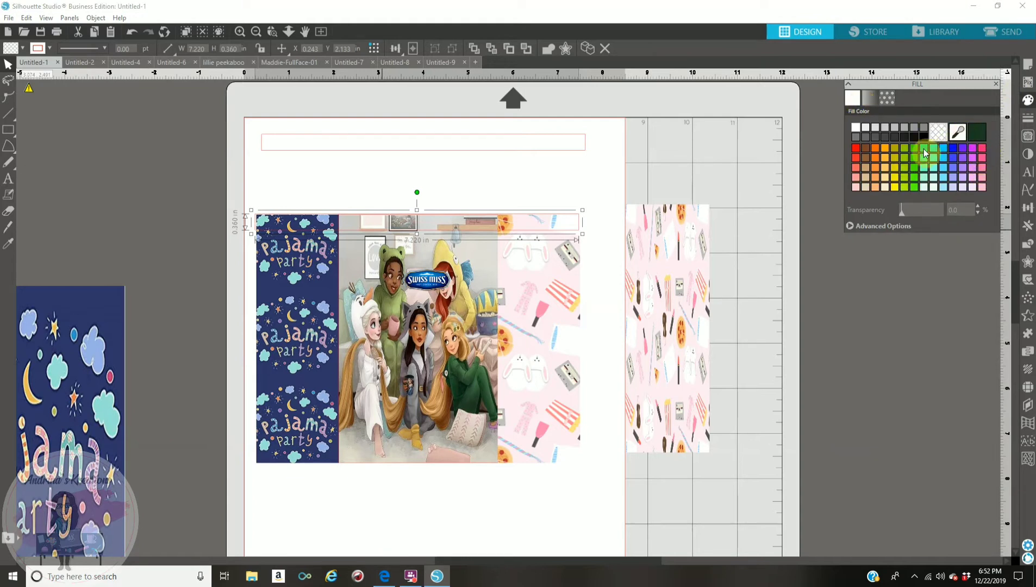
left_click(959, 132)
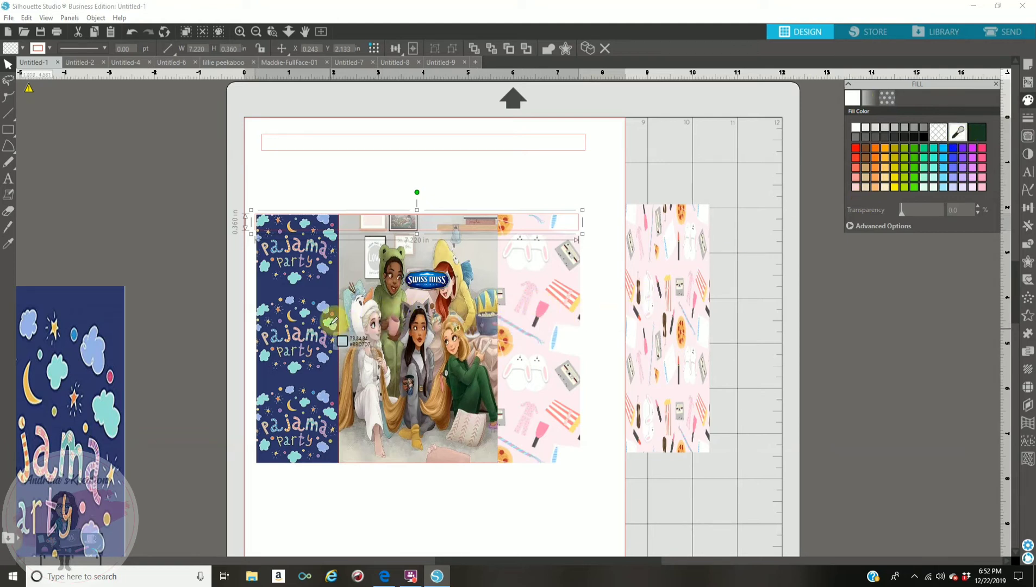
left_click(330, 325)
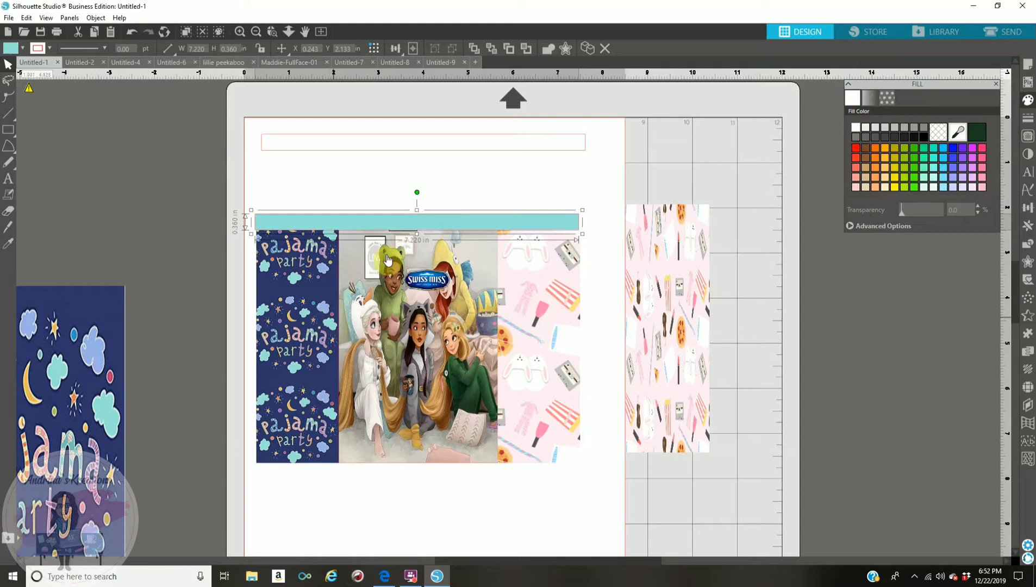
Step: Nudge the turquoise strip into line with the panels' upper edge, at about X 0.267 in and Y 2.145 in
left_click(501, 186)
left_click(476, 228)
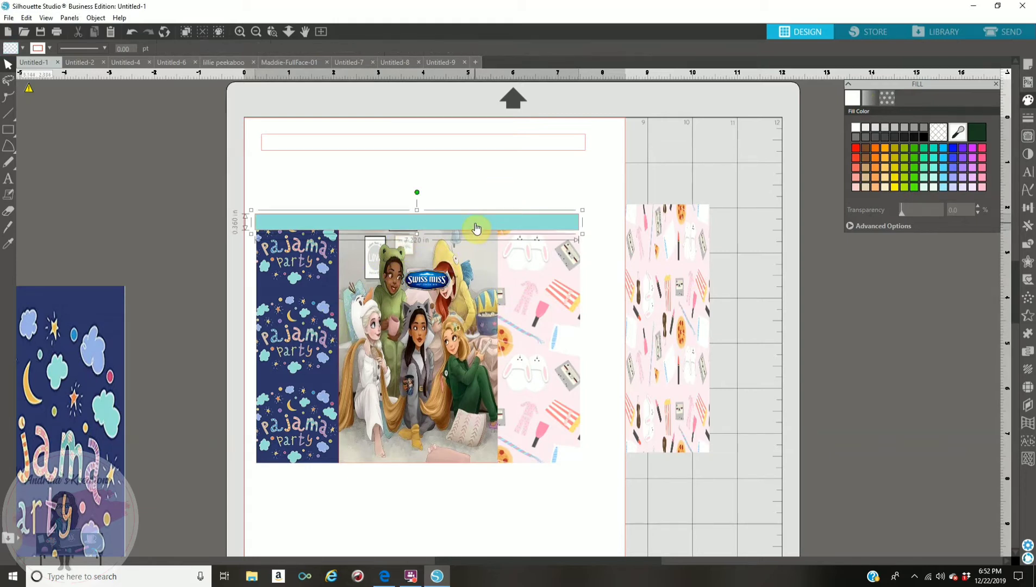
key("Right")
key("Right")
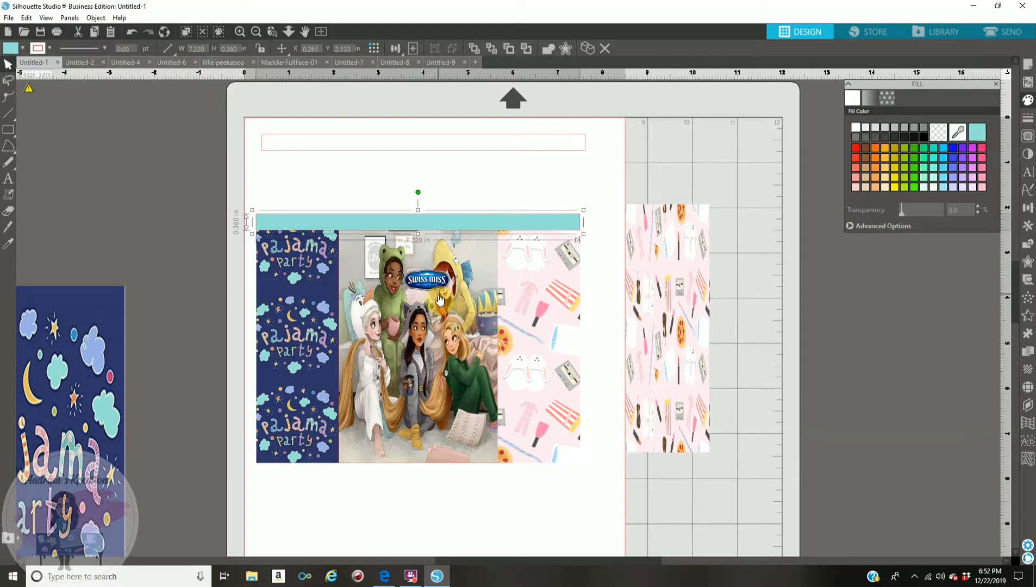
key("Down")
key("Down")
key("Up")
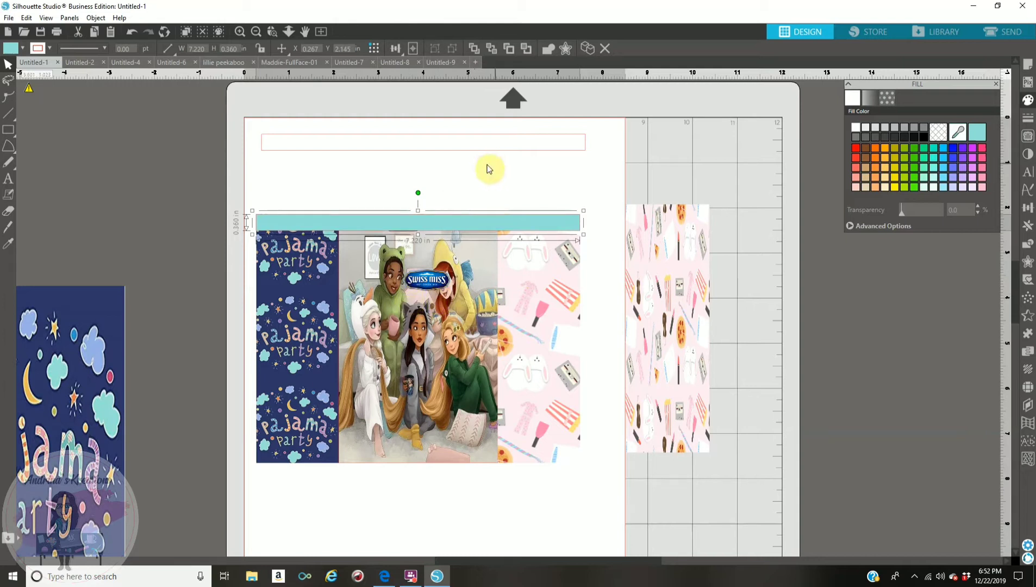
Step: Move the empty 7.22 by 0.36 in strip onto the panels' bottom edge and fill it with the same turquoise
left_click(419, 154)
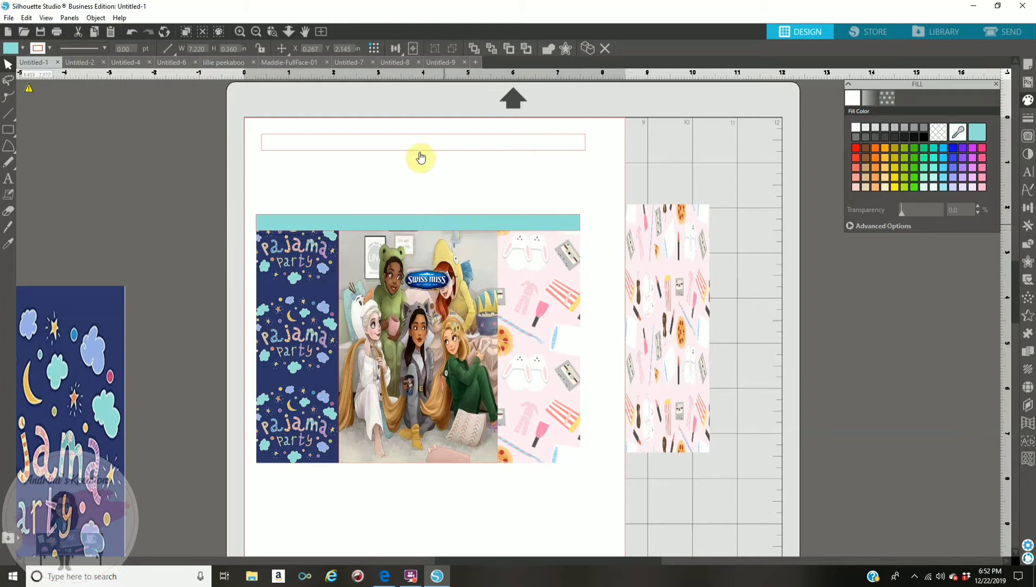
left_click_drag(419, 154, 426, 458)
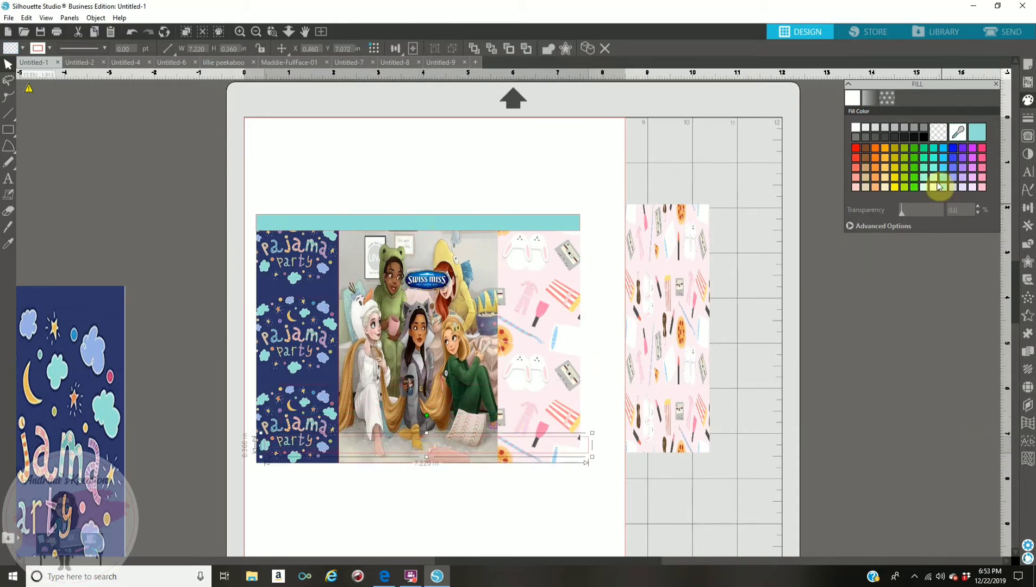
left_click(976, 133)
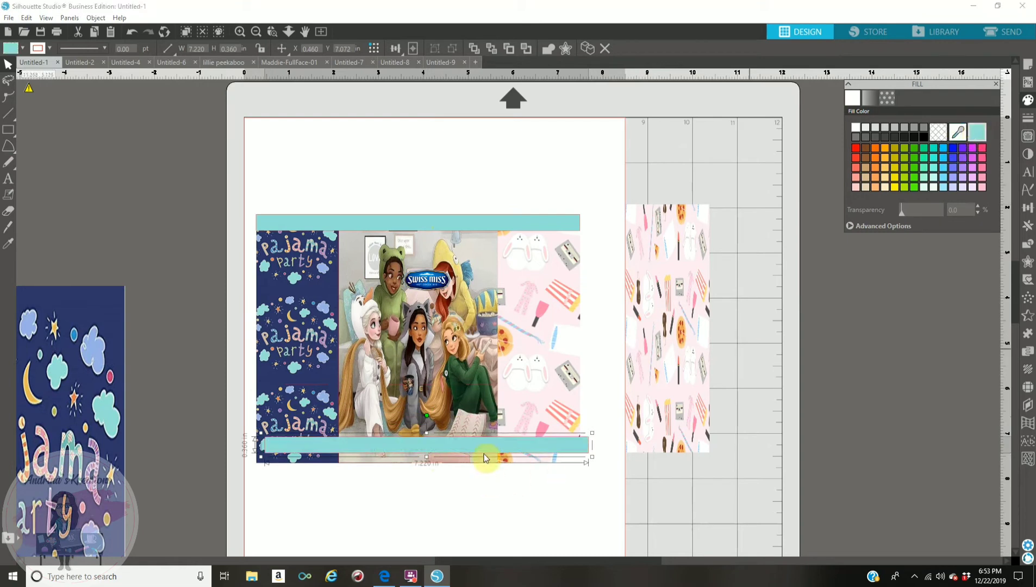
left_click_drag(482, 452, 477, 461)
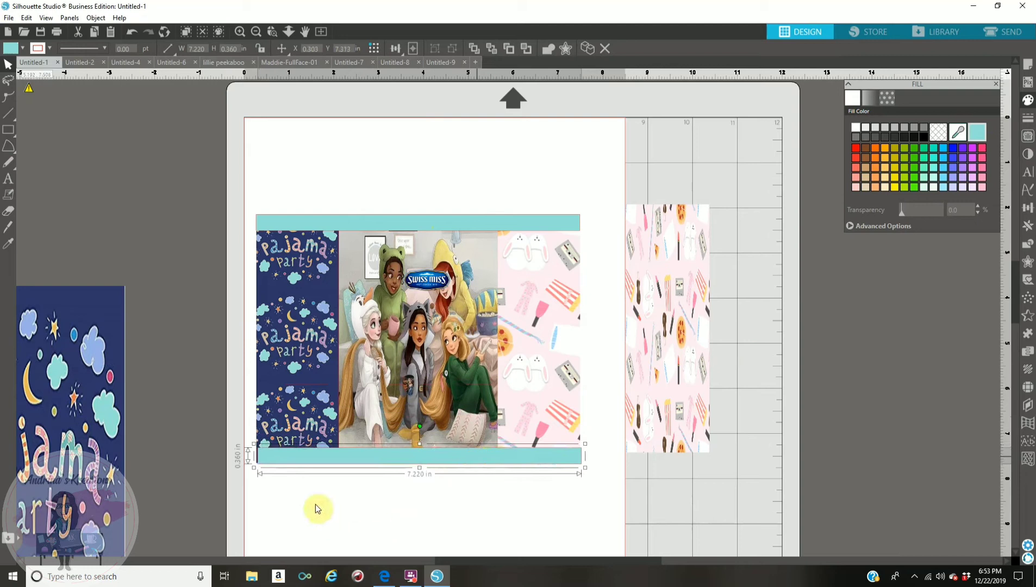
Step: Nudge the lower turquoise strip into line with the panels' bottom edge, at about X 0.267 in and Y 7.30 in
key("Up")
key("Left")
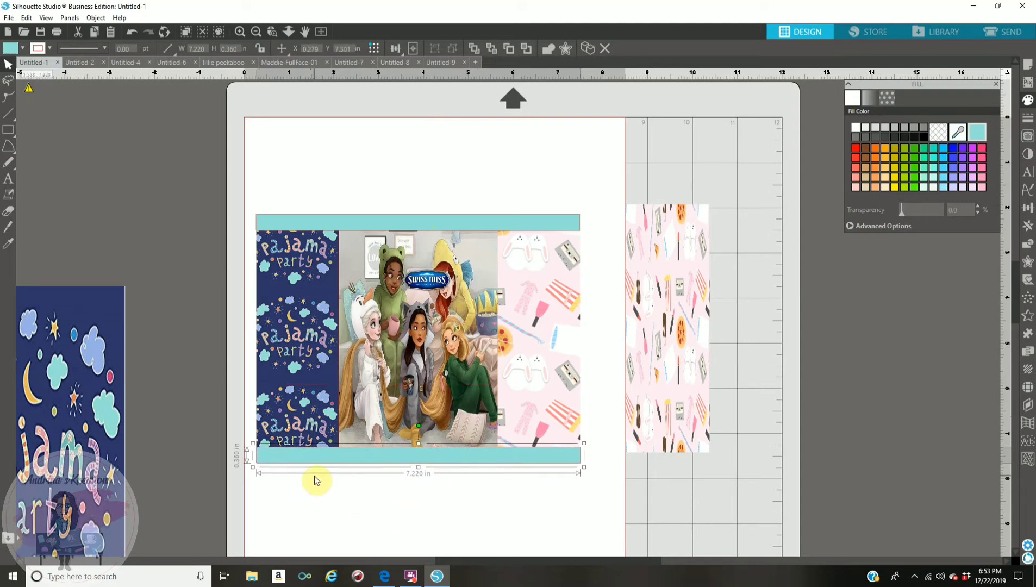
key("Up")
key("Up")
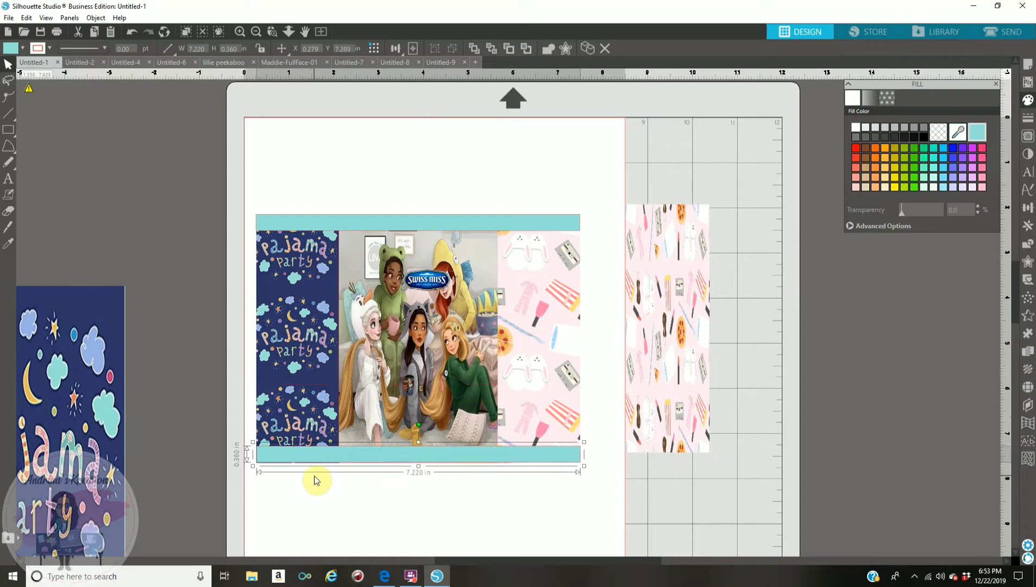
key("Down")
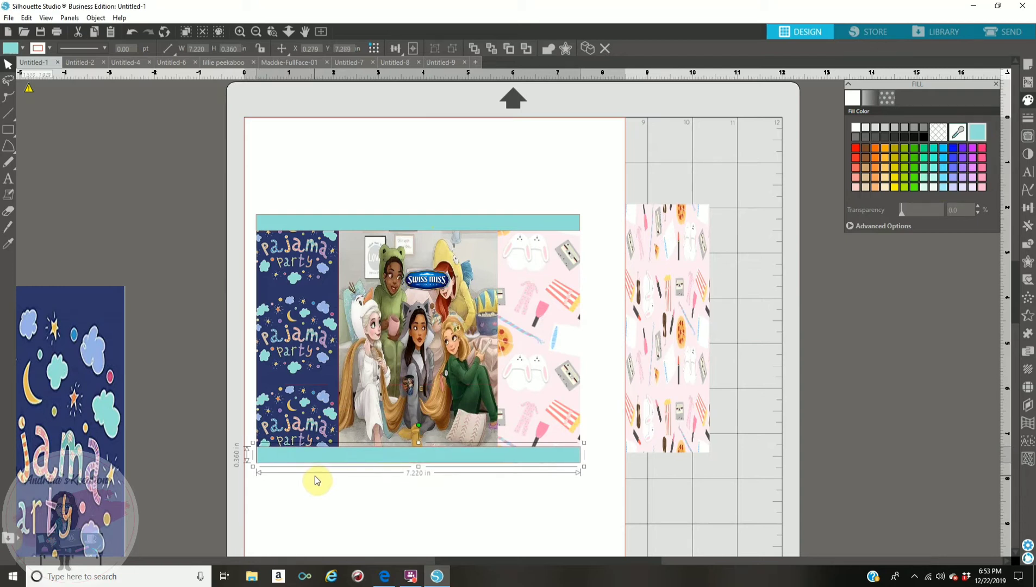
key("Left")
key("Down")
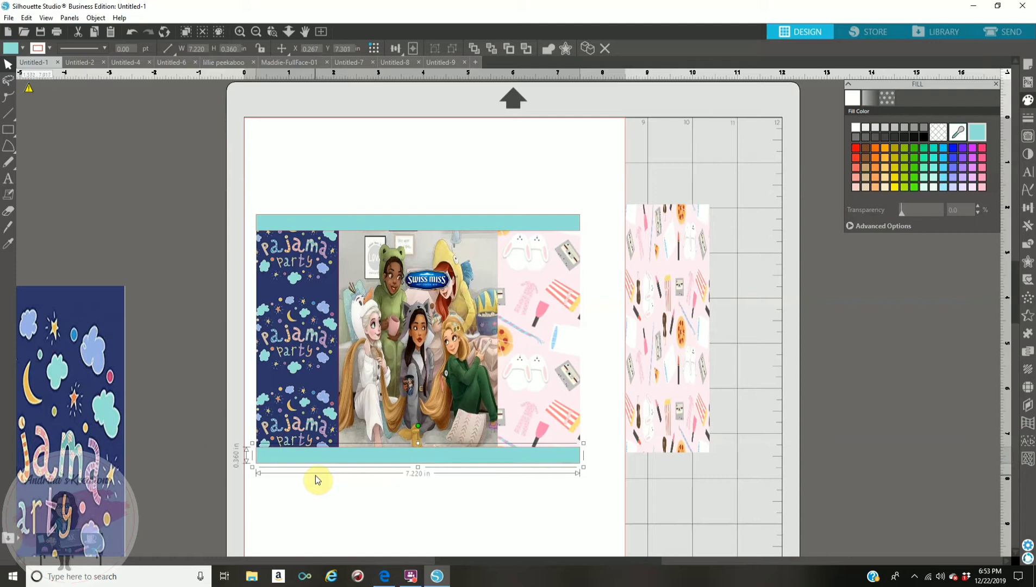
Step: Enlarge the Swiss Miss logo to about 1.93 by 0.95 in above the panels and shorten the princess image from its top to about 5.15 in
left_click_drag(155, 155, 479, 290)
left_click_drag(434, 249, 412, 184)
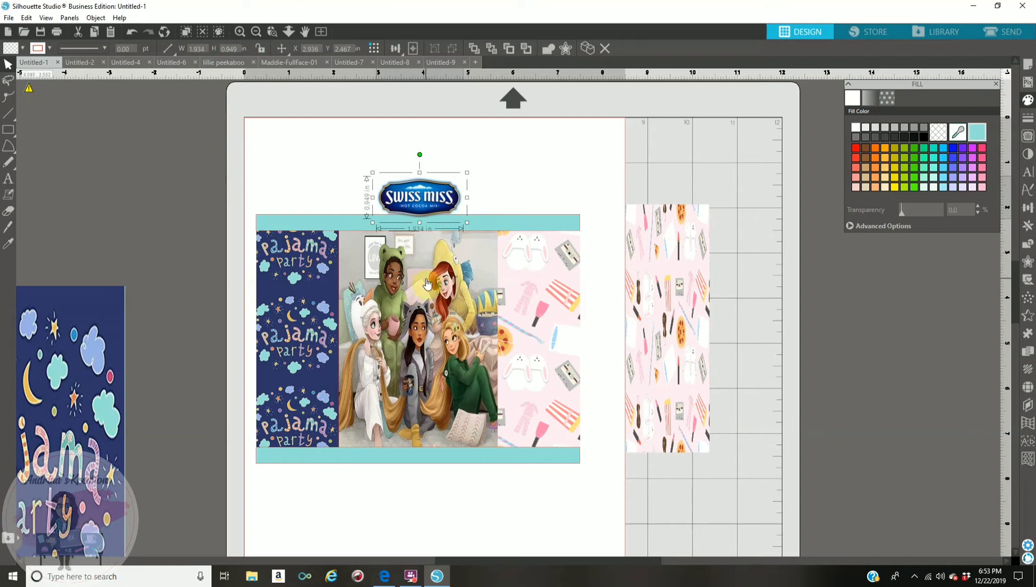
left_click(427, 285)
left_click(419, 212)
left_click(432, 314)
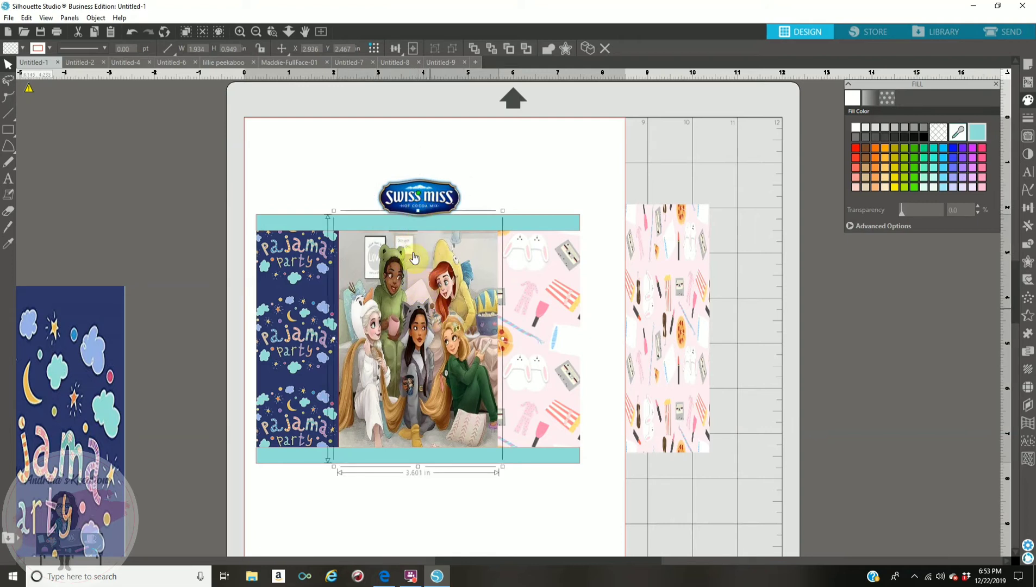
mouse_move(417, 212)
left_mouse_down()
mouse_move(420, 237)
mouse_move(419, 227)
left_mouse_up()
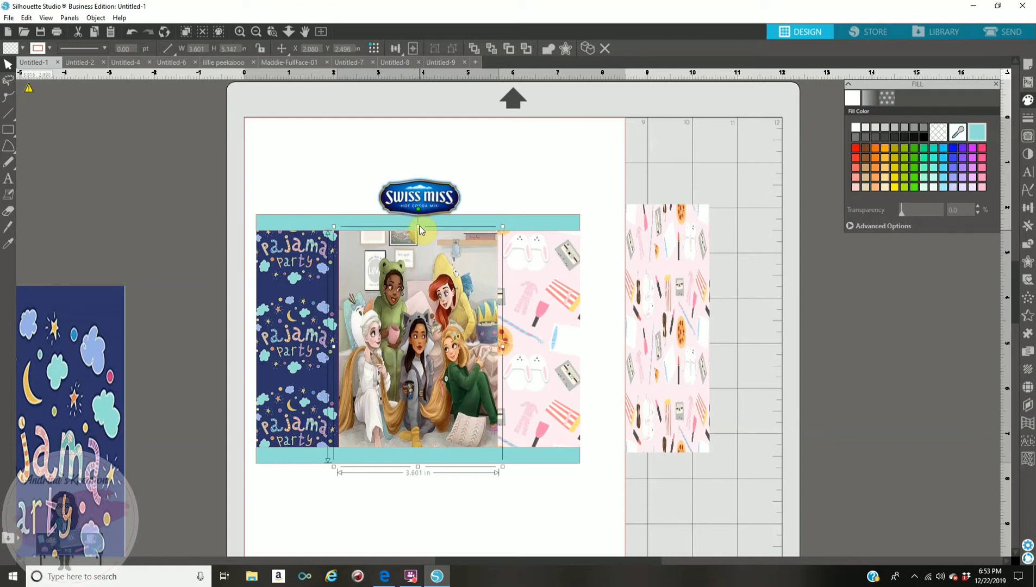
Step: Place the Swiss Miss logo at the top of the middle panel and stretch it to about 3.57 in wide
left_click_drag(419, 200, 419, 251)
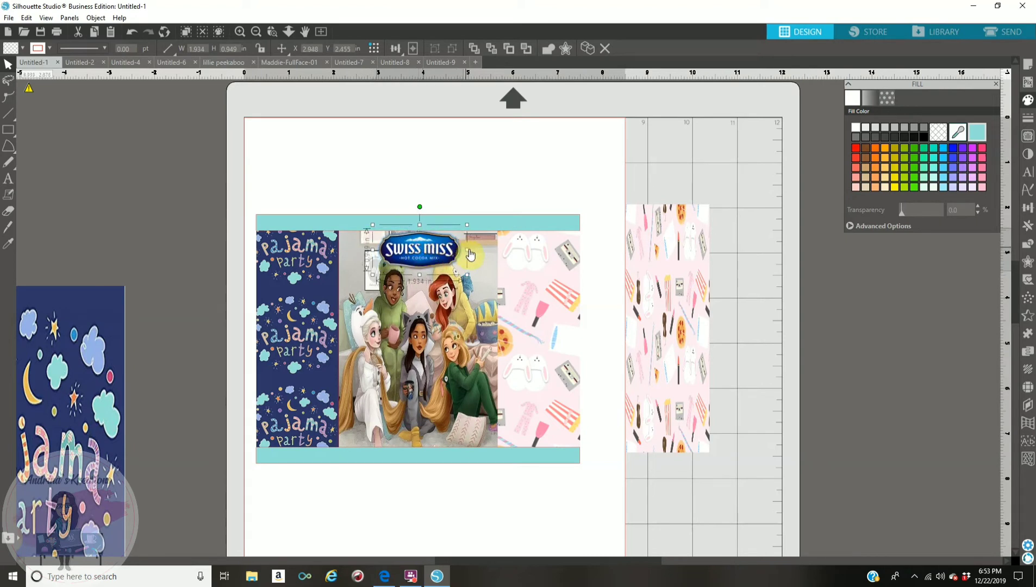
left_click_drag(467, 249, 503, 253)
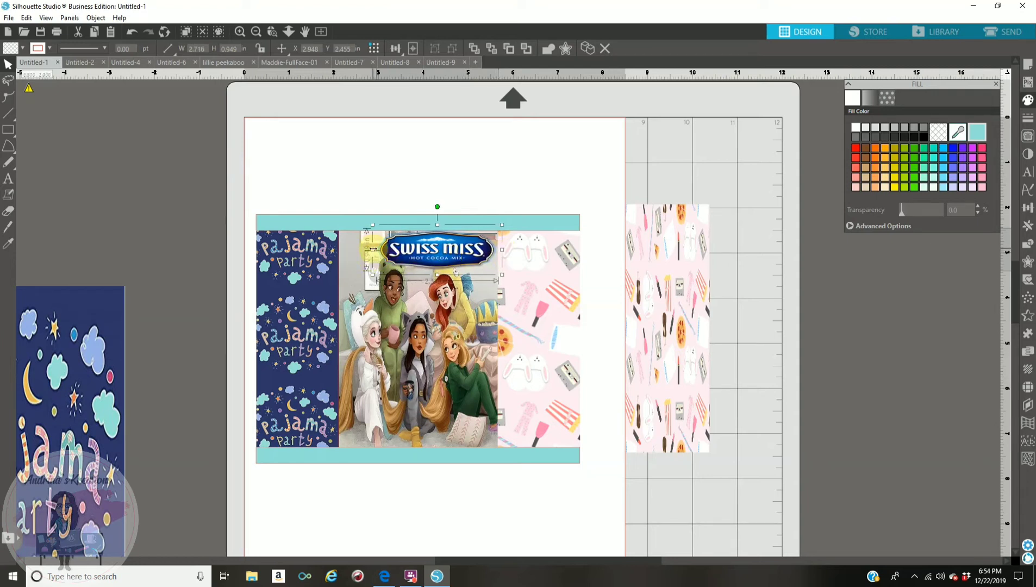
left_click_drag(360, 248, 334, 251)
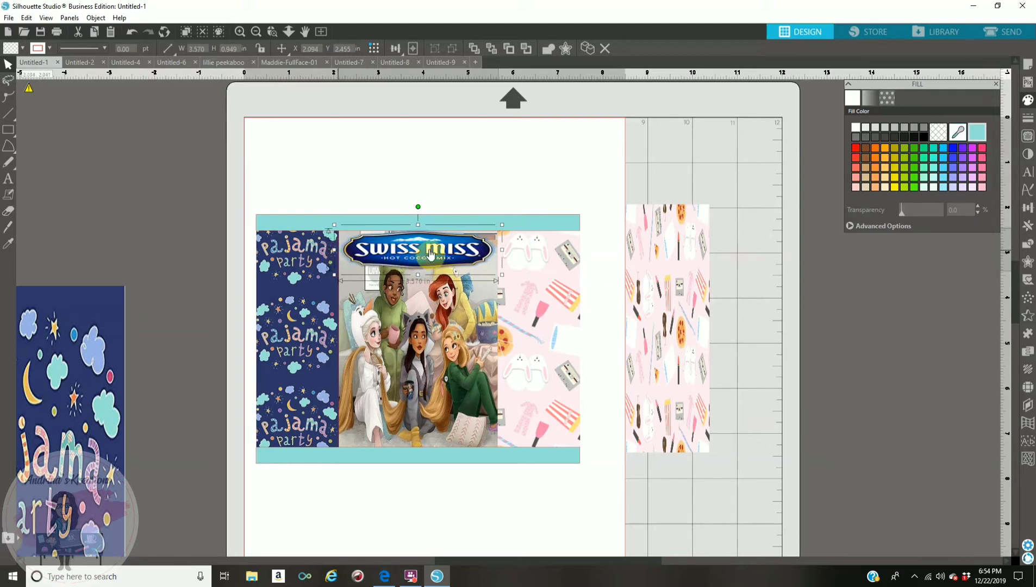
Step: Shorten the princess image from its top edge to about 4.76 in high
left_click(438, 329)
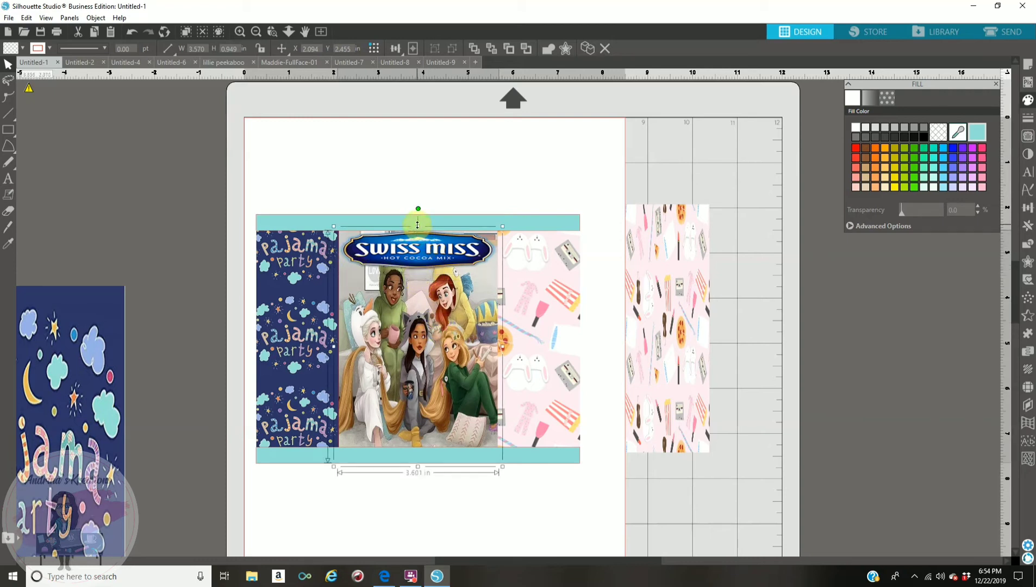
left_click_drag(418, 230, 419, 248)
left_click(462, 153)
Step: Move the Swiss Miss logo up off the middle panel into the blank area above the turquoise strip
left_click(491, 240)
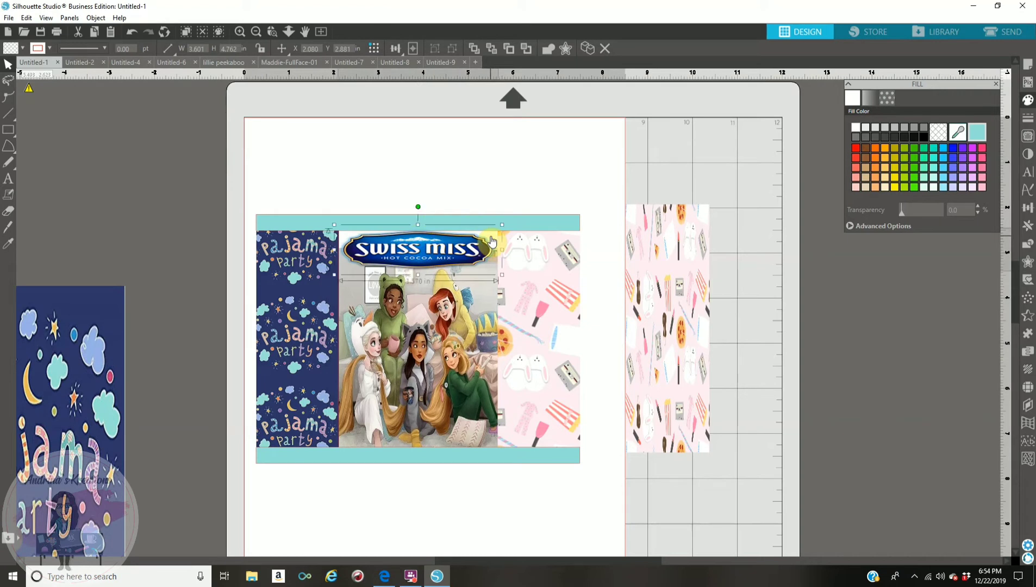
key("Up")
key("Up")
key("Up")
key("Up")
key("Up")
key("Up")
key("Up")
key("Up")
key("Up")
key("Up")
key("Up")
key("Up")
key("Up")
key("Up")
key("Up")
key("Up")
key("Up")
Step: Shorten the princess image from its top to about 4.49 in and shift it down, clear of the middle panel's upper part
left_click(431, 260)
left_click_drag(417, 242, 420, 260)
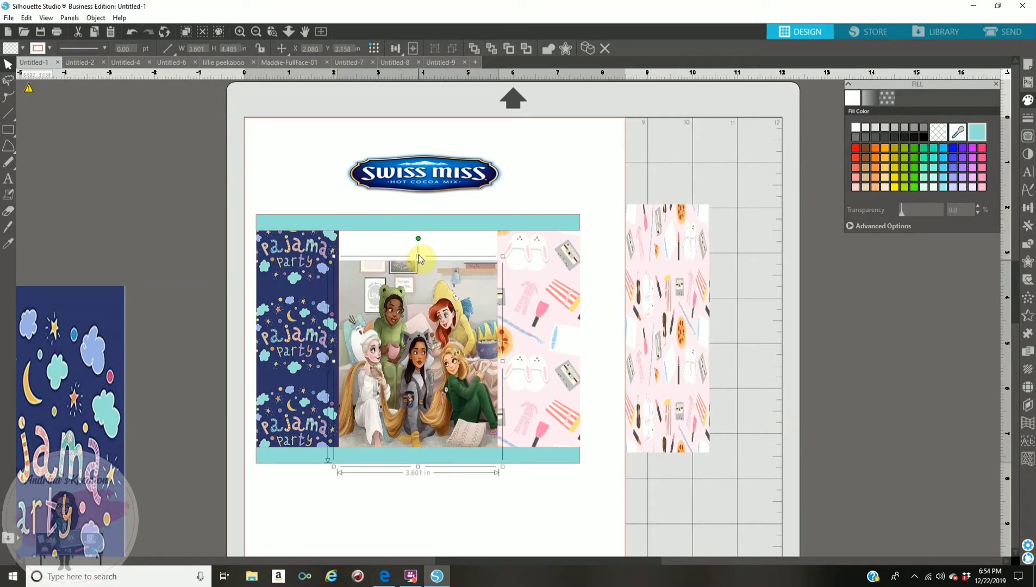
key("ctrl+z")
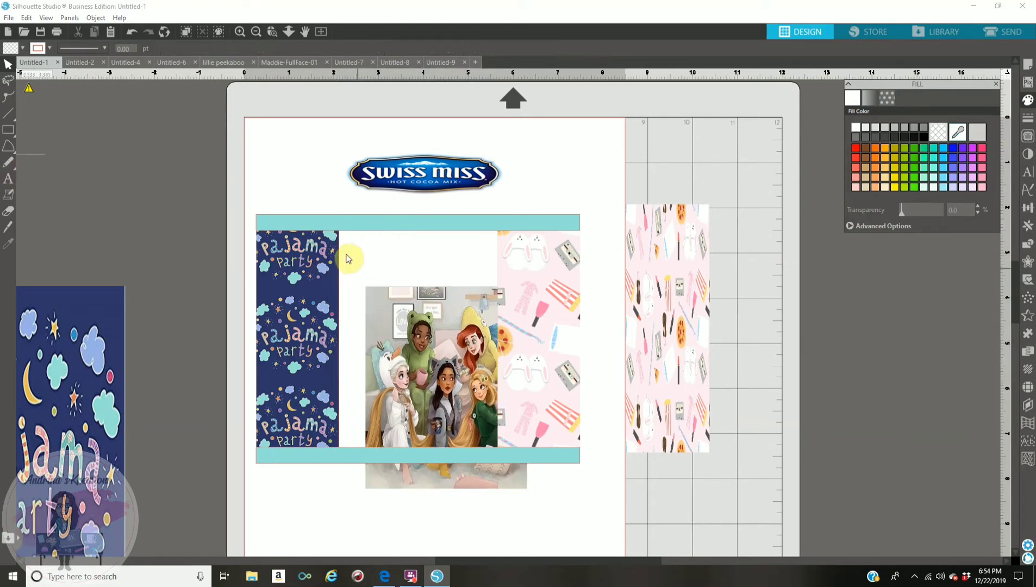
Step: Draw a rectangle about 3.53 by 1.18 in across the empty upper part of the middle panel
left_click(8, 131)
mouse_move(338, 233)
left_mouse_down()
mouse_move(354, 268)
mouse_move(372, 277)
mouse_move(498, 290)
left_mouse_up()
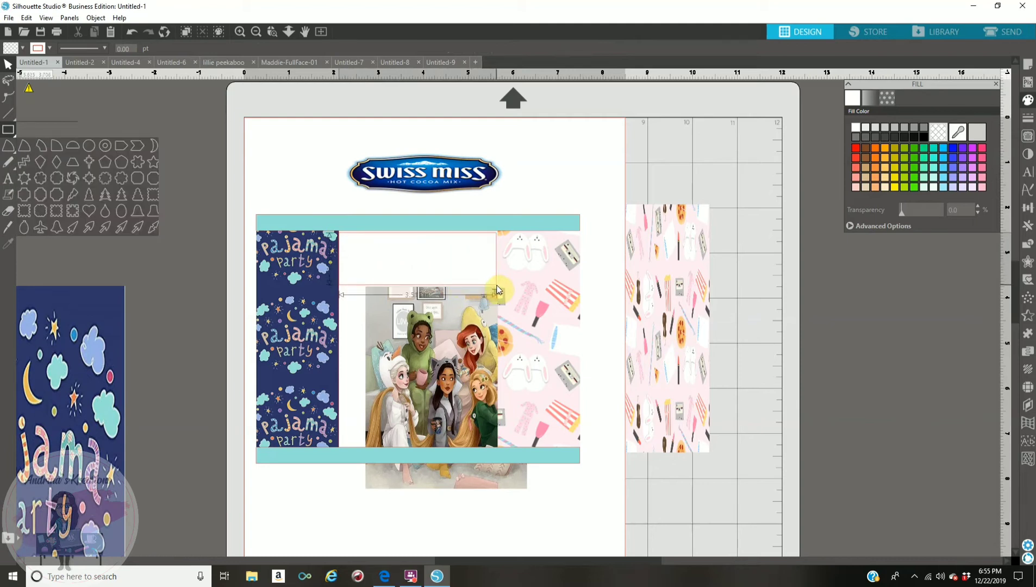
left_click_drag(498, 289, 498, 290)
left_click_drag(420, 228, 418, 227)
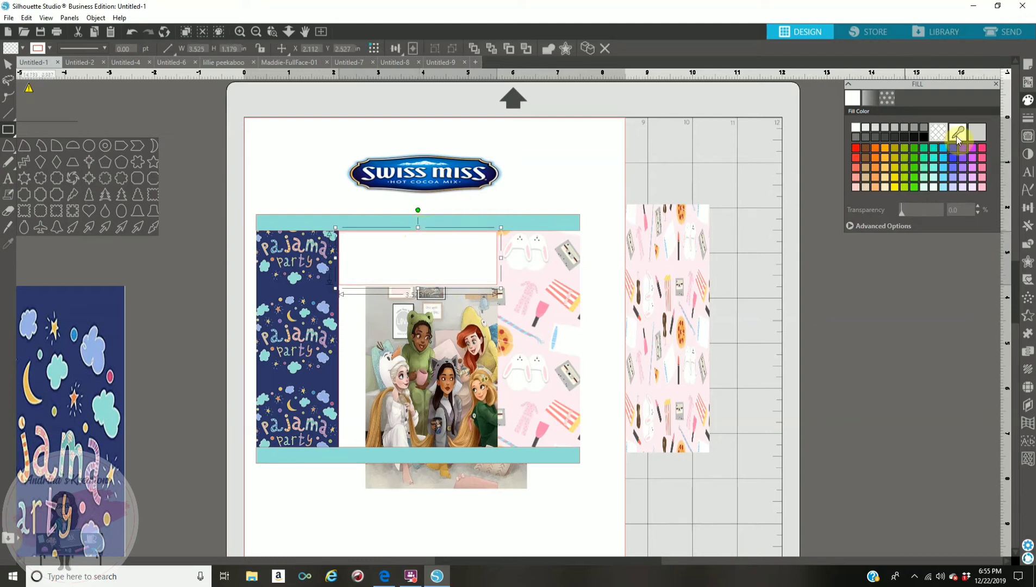
Step: Fill the new rectangle with light gray to match the princess image's wall
left_click(957, 136)
left_click(717, 224)
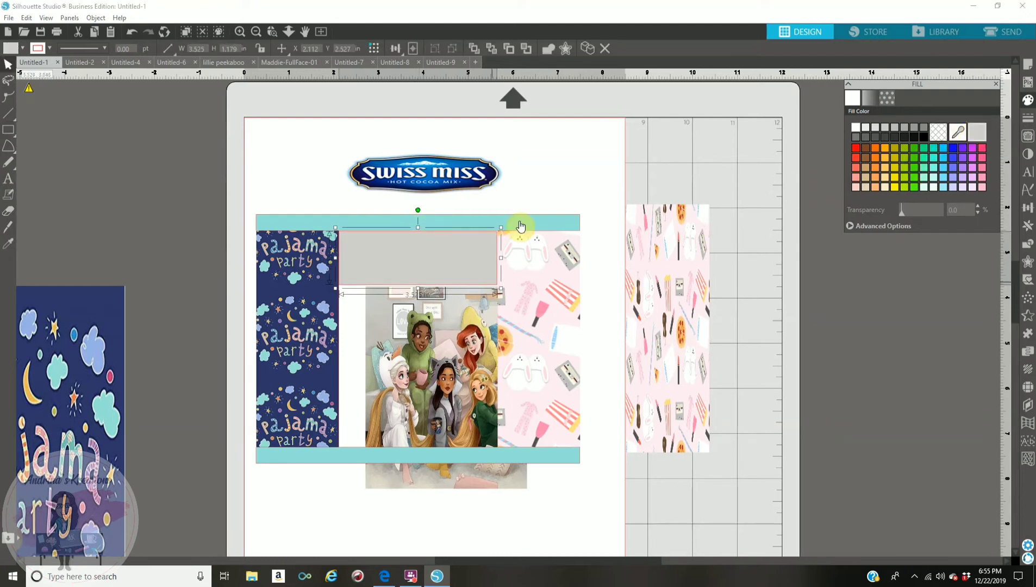
left_click(540, 192)
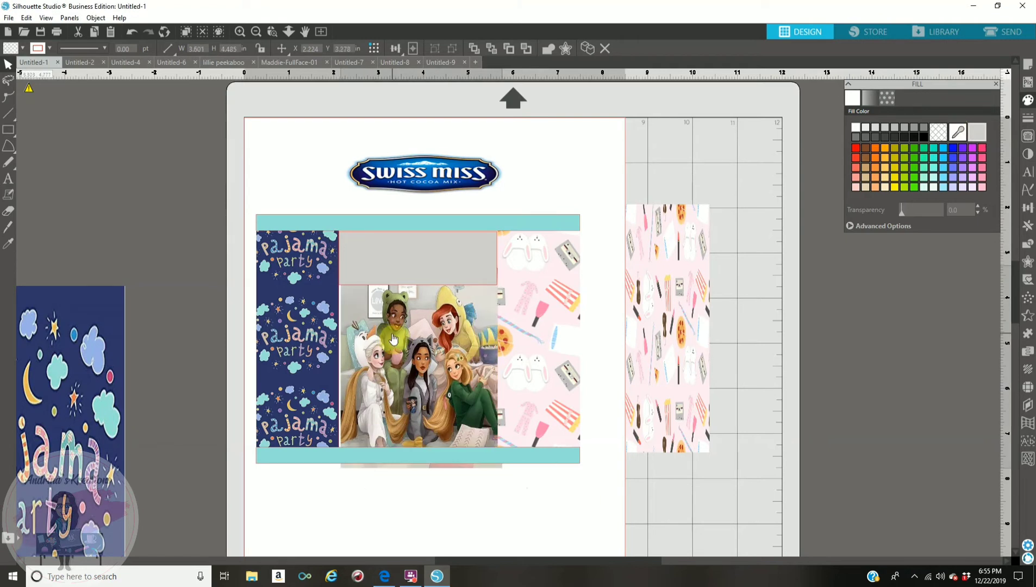
Step: Bring the princess image in front of the gray rectangle and fit it into the middle panel at about 4.17 in high
right_click(431, 306)
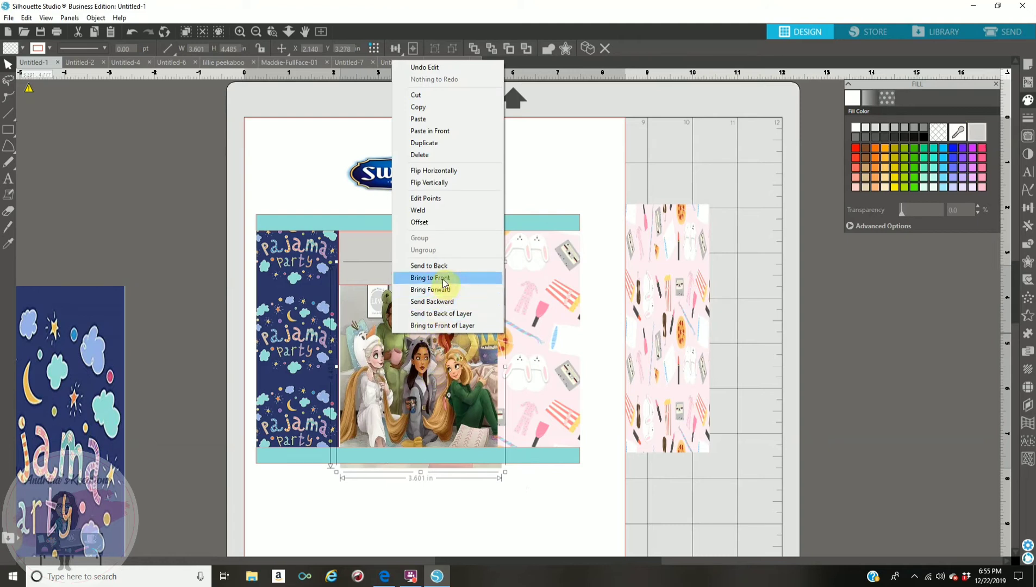
left_click(443, 279)
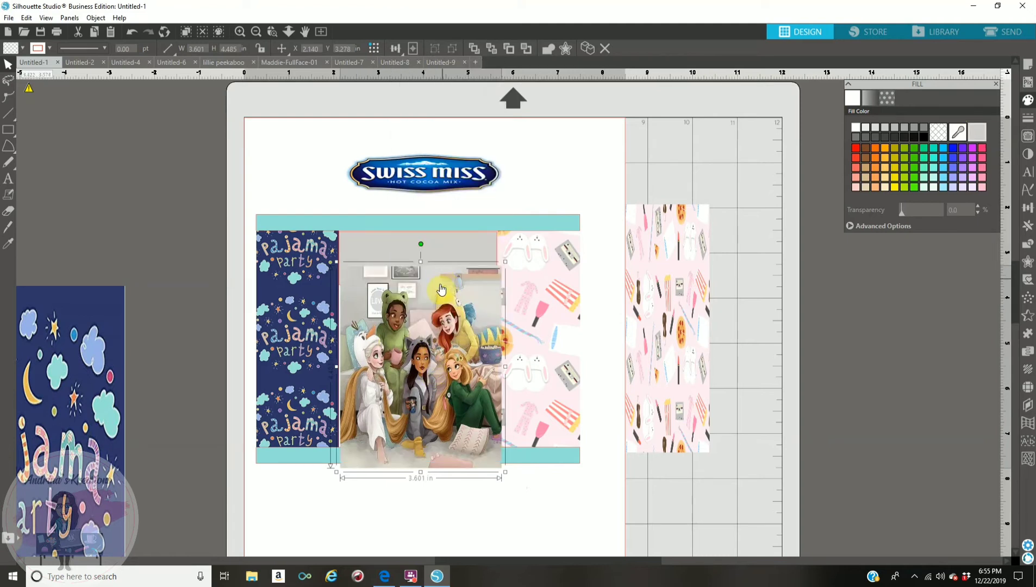
left_click_drag(402, 357, 399, 353)
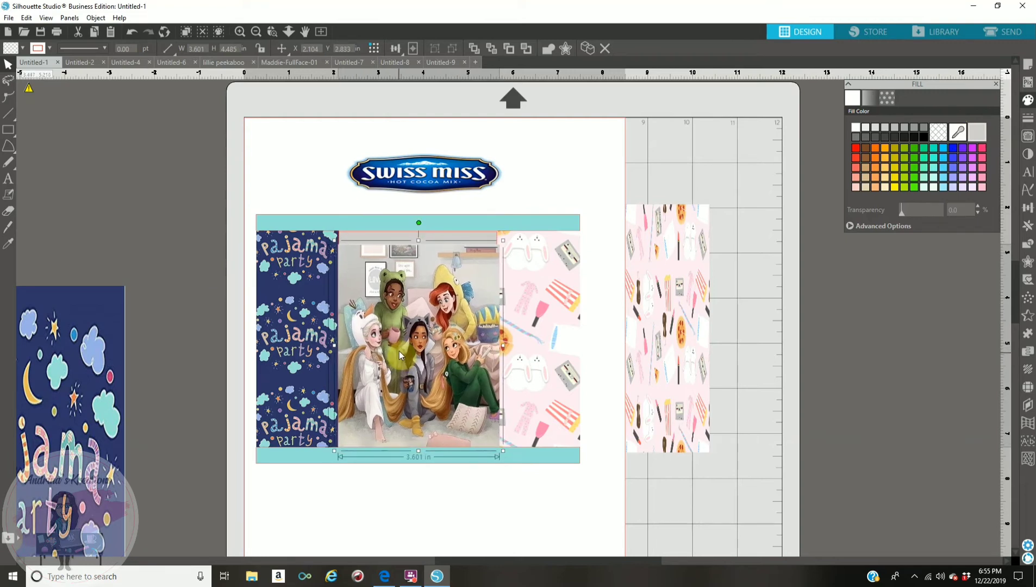
left_click_drag(419, 239, 419, 254)
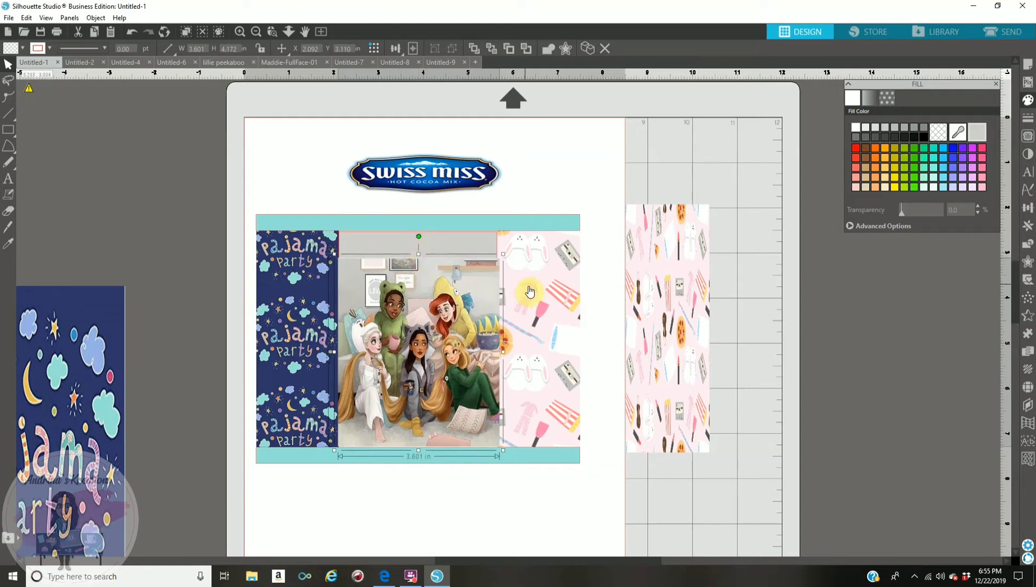
Step: Bring the pink pattern panel and the navy pajama party panel to the front
left_click(525, 316)
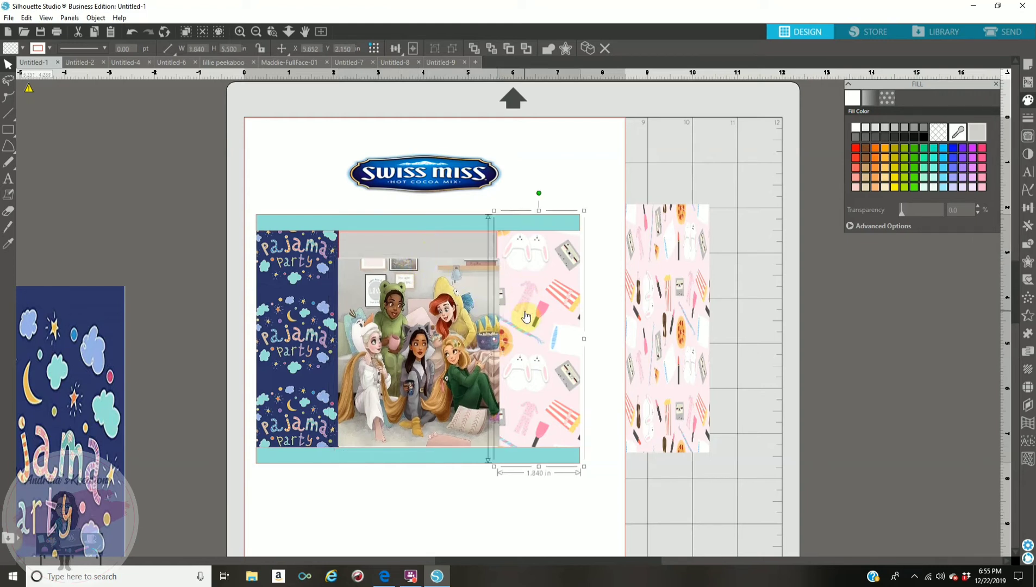
right_click(526, 316)
left_click(546, 254)
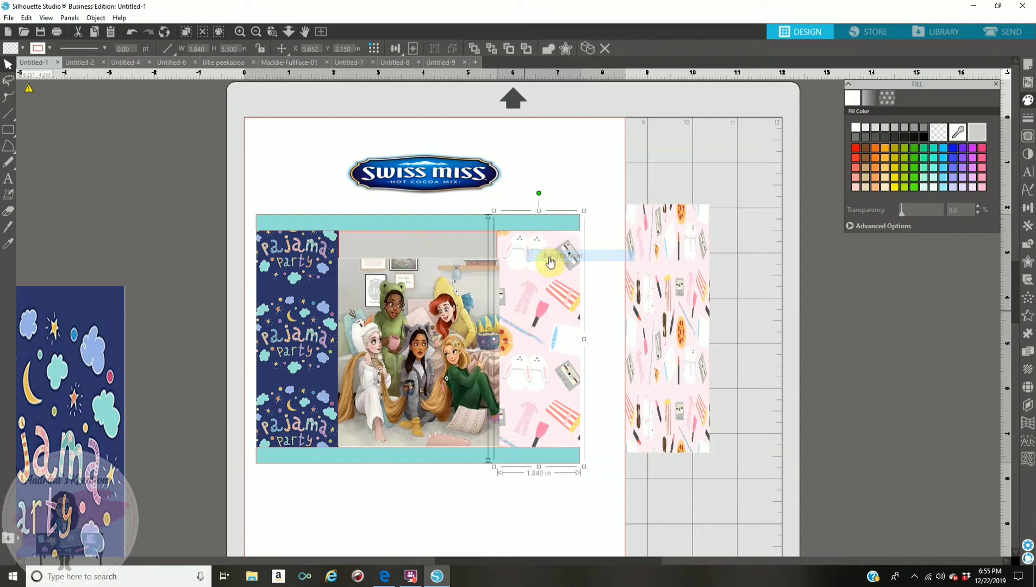
left_click(318, 294)
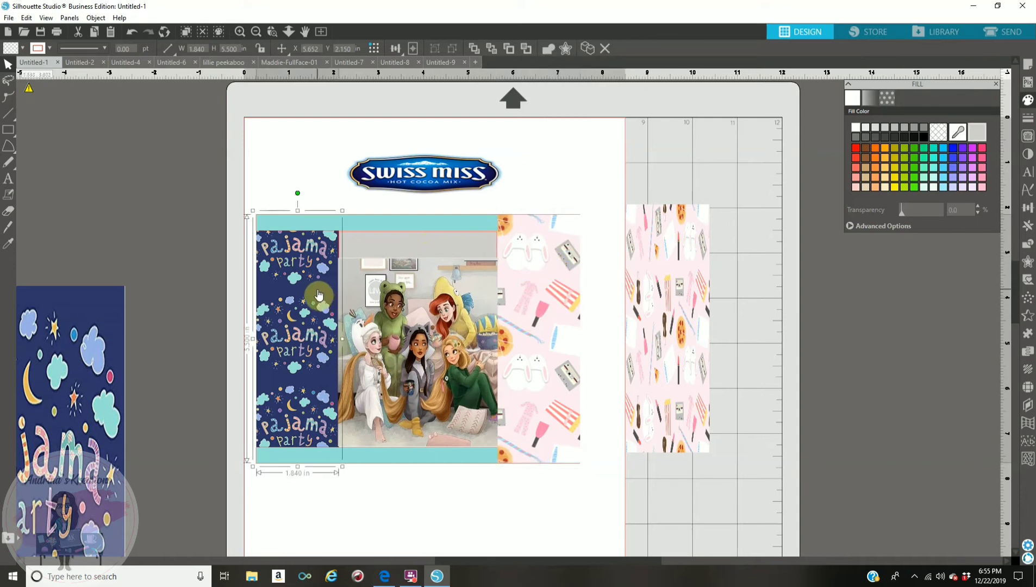
right_click(318, 294)
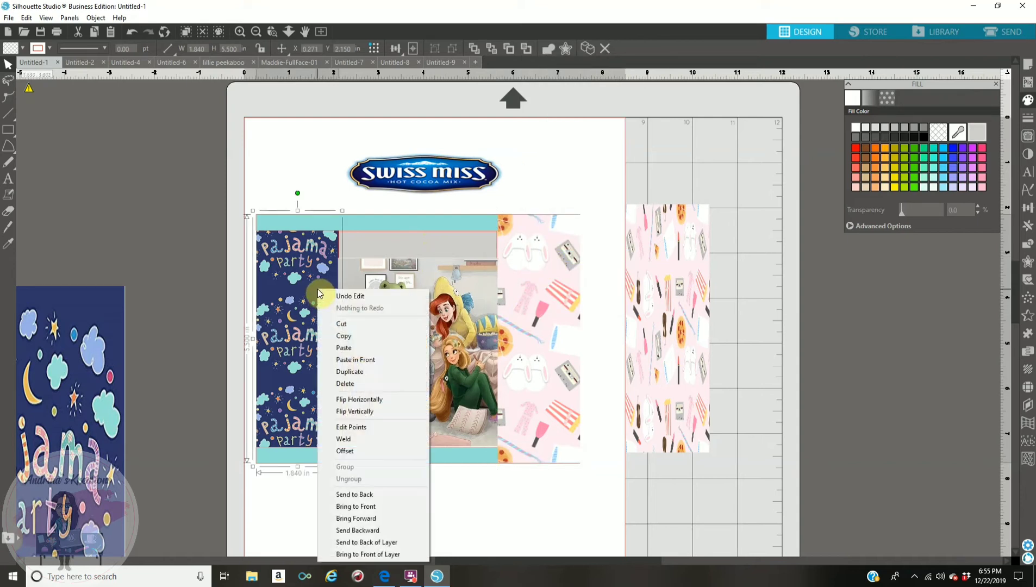
left_click(369, 507)
left_click(538, 156)
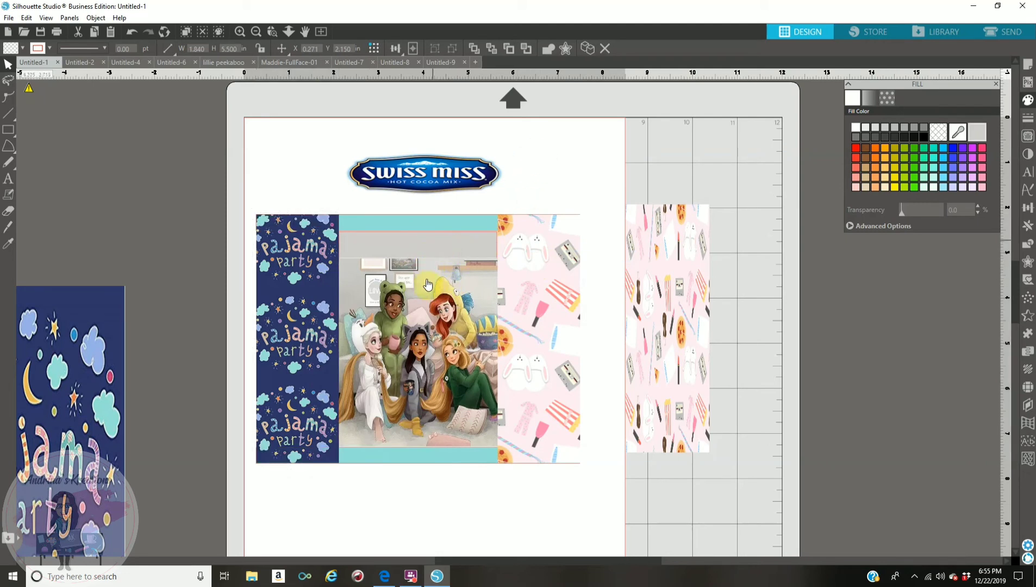
Step: Bring the upper and lower turquoise strips to the front, over the three panels
left_click(418, 232)
right_click(418, 228)
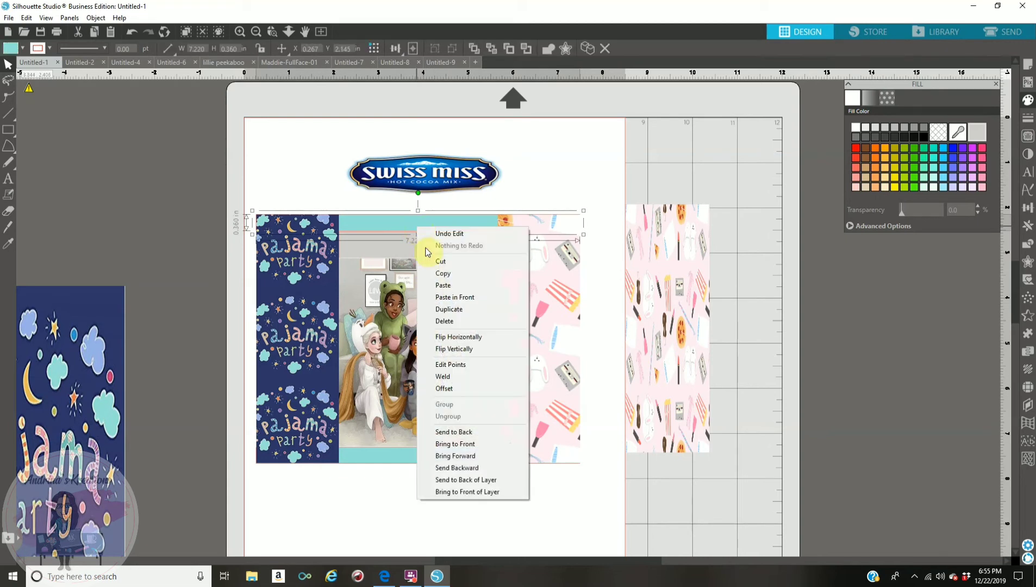
left_click(458, 444)
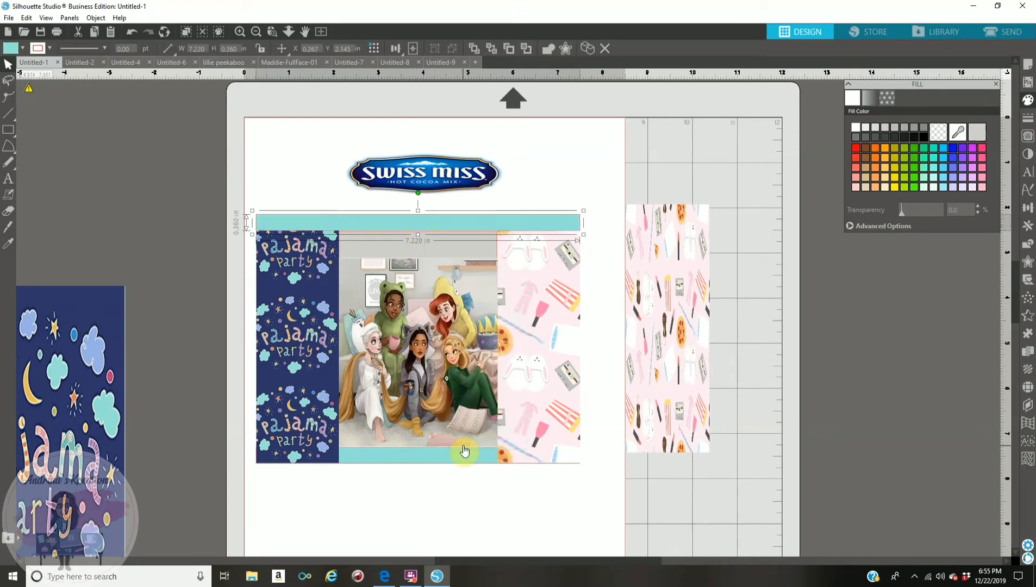
left_click(408, 466)
right_click(404, 458)
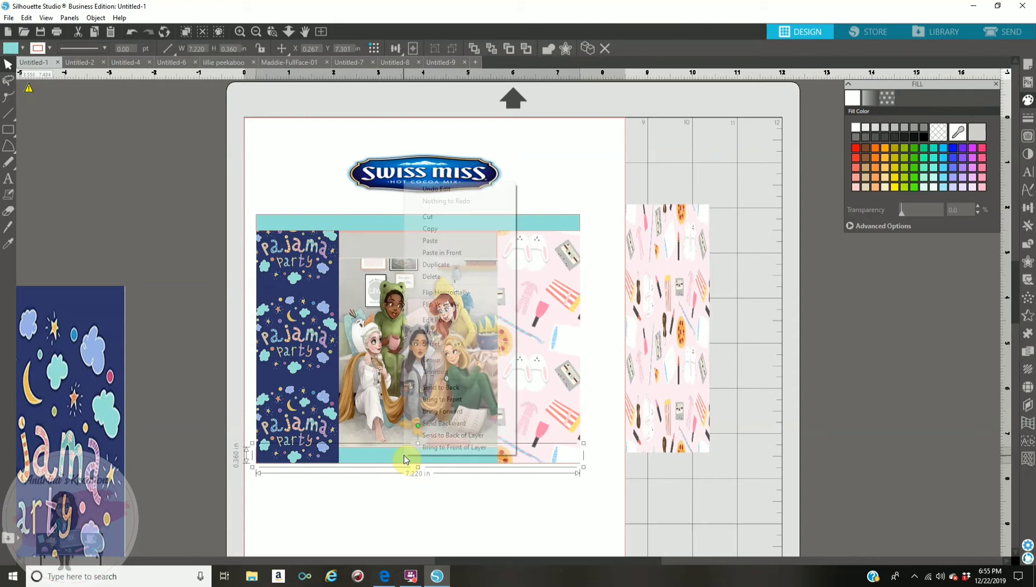
left_click(435, 400)
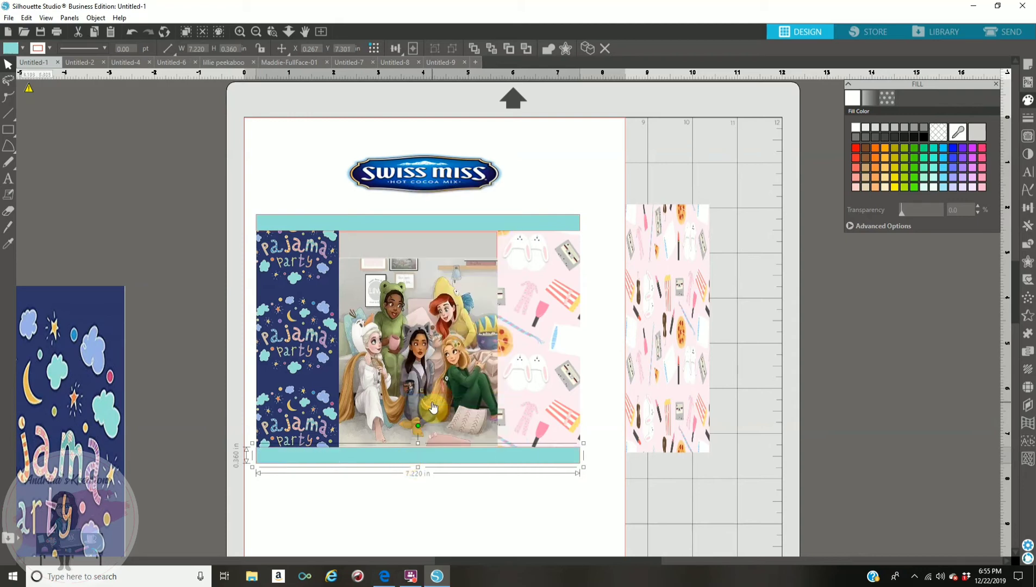
Step: Lower the top edge of the princess image to make it about 4.1 in high
left_click(418, 274)
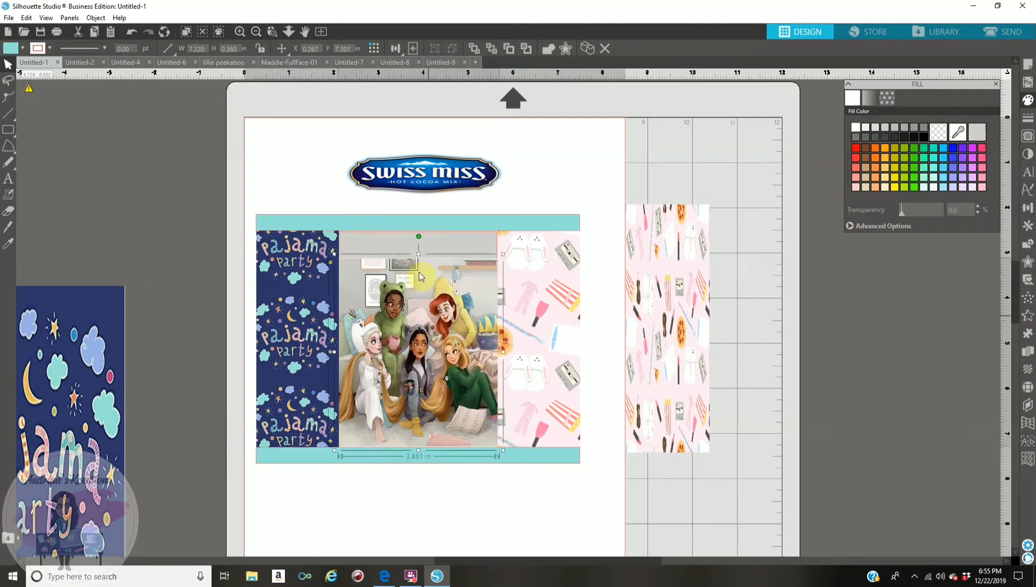
left_click(419, 254)
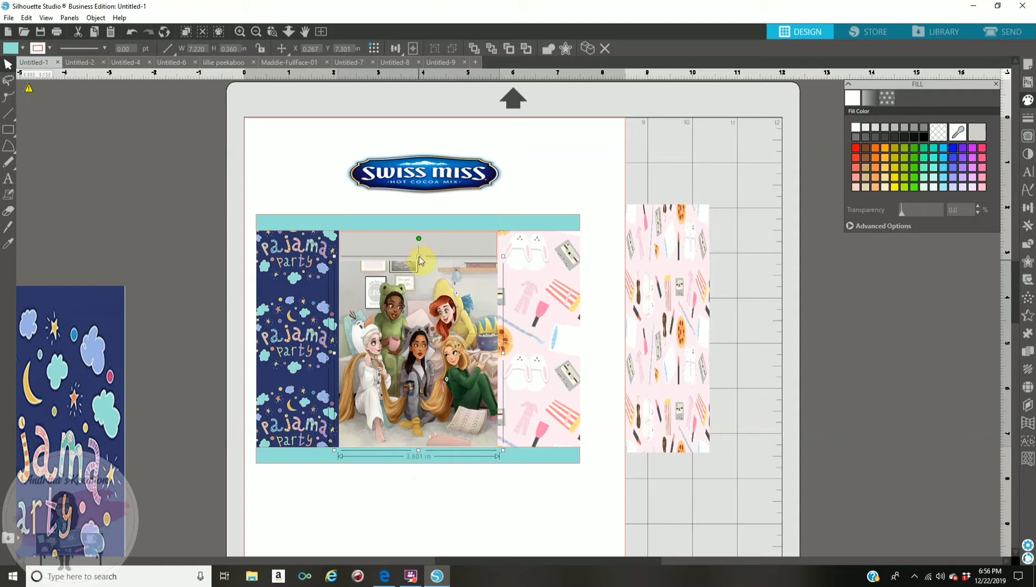
left_click(443, 184)
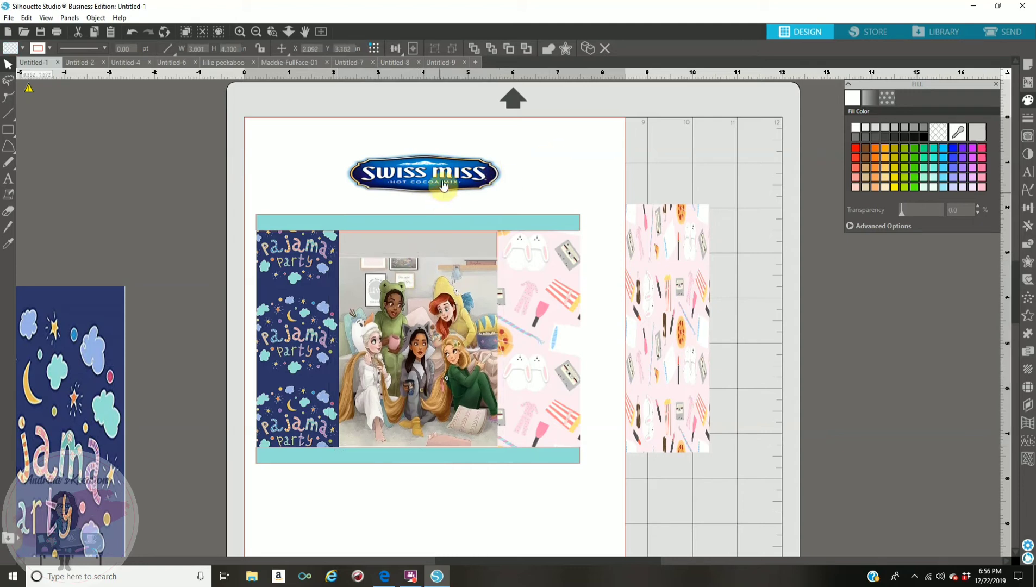
Step: Bring the Swiss Miss logo to the front and place it across the top of the middle panel
left_click(444, 184)
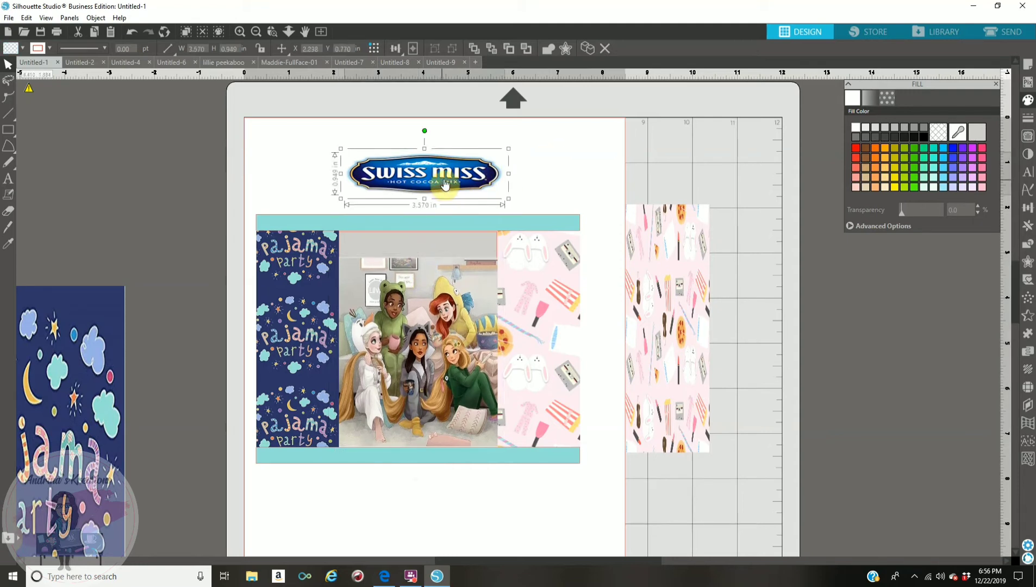
right_click(444, 184)
left_click(481, 400)
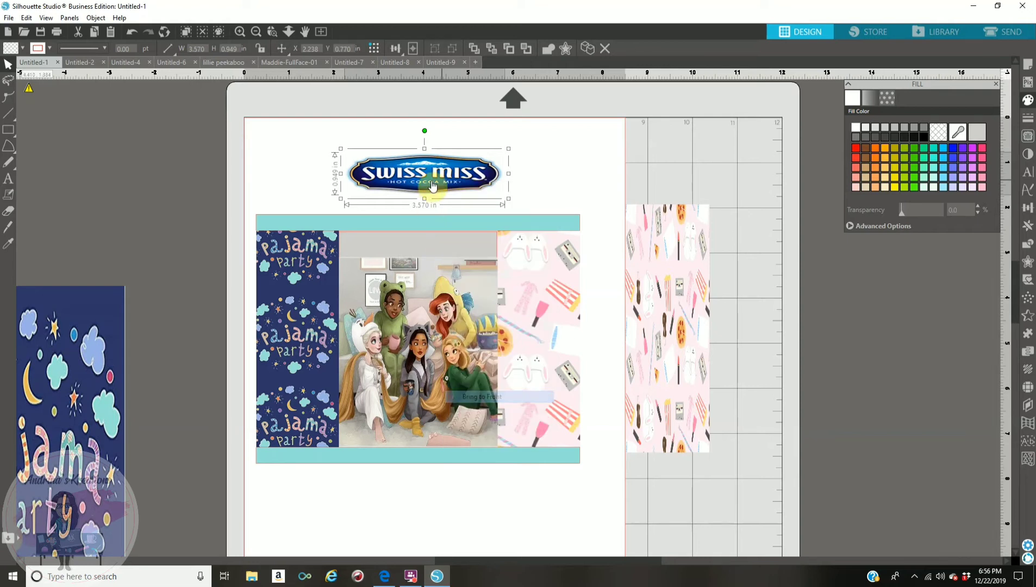
left_click_drag(433, 186, 423, 262)
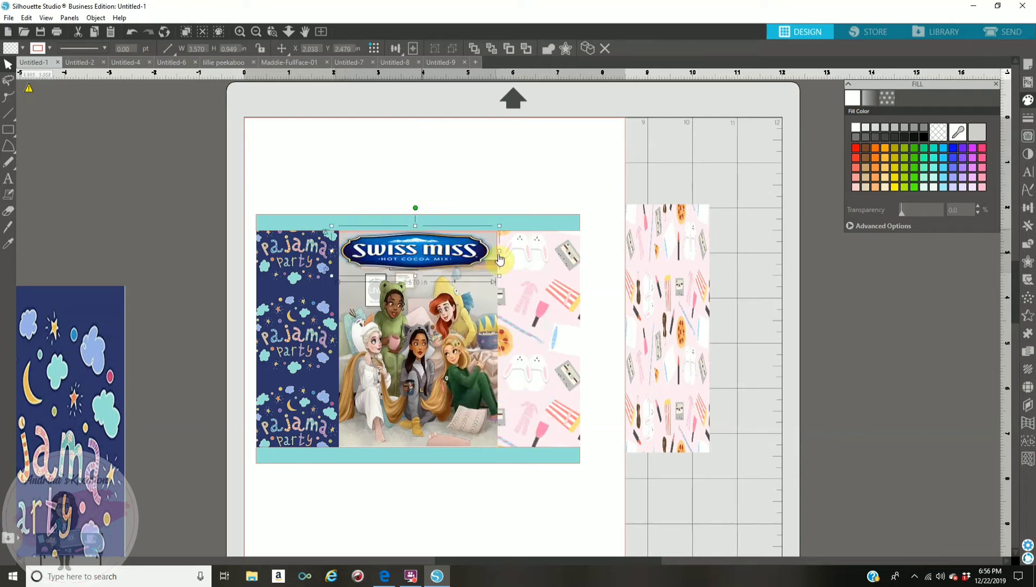
Step: Stretch the logo to about 3.67 in wide and 1.18 in high
left_click_drag(500, 258, 504, 258)
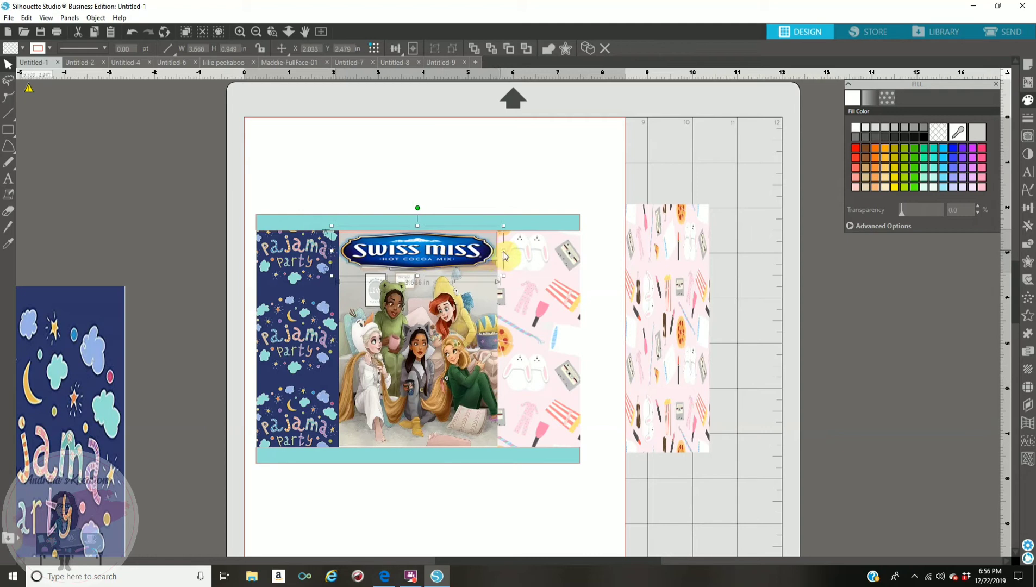
left_click_drag(419, 281, 418, 293)
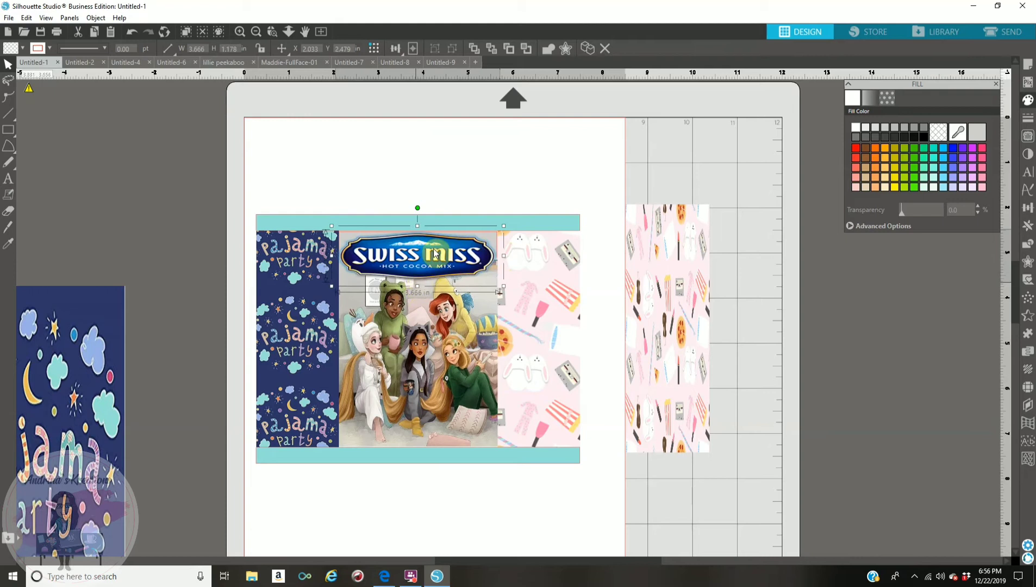
left_click(472, 174)
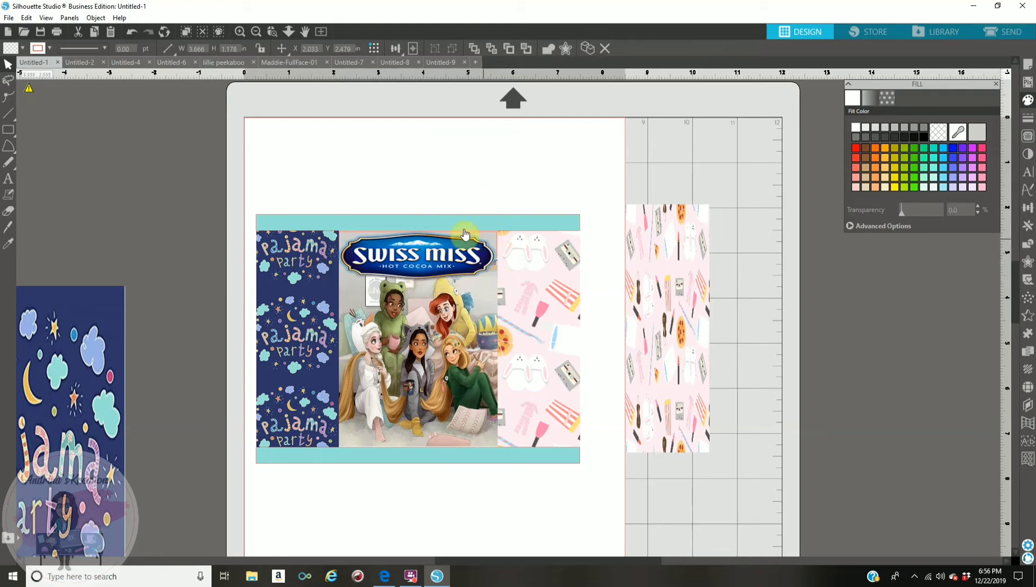
Step: Select all the assembled wrapper pieces and make their line color transparent
left_click(334, 241)
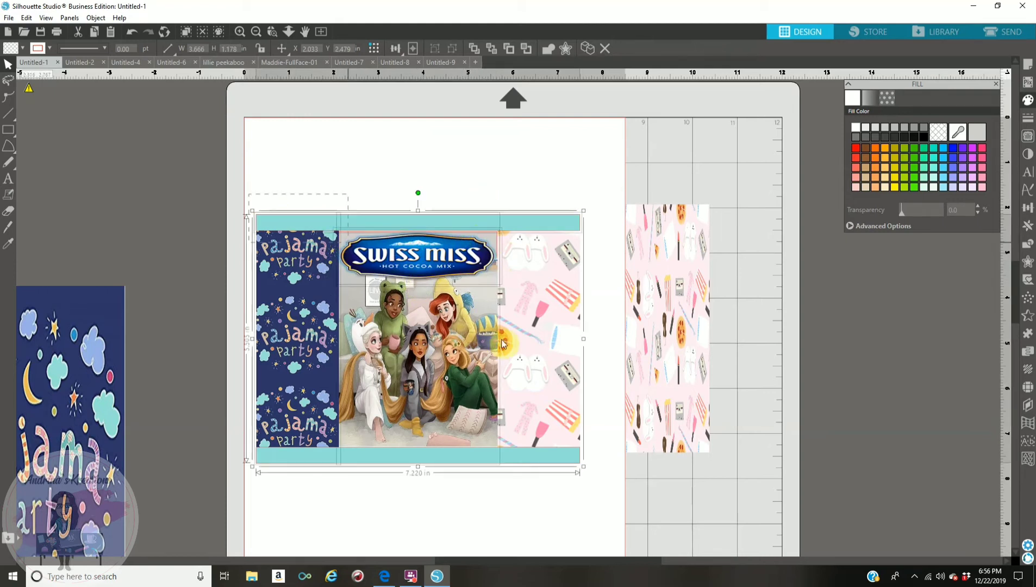
key("ctrl+g")
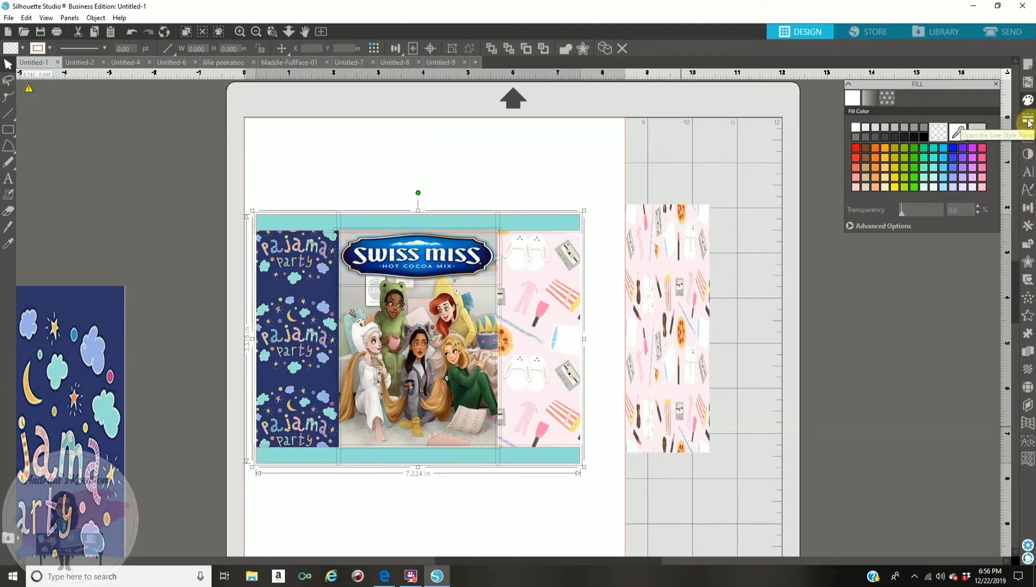
left_click(1028, 120)
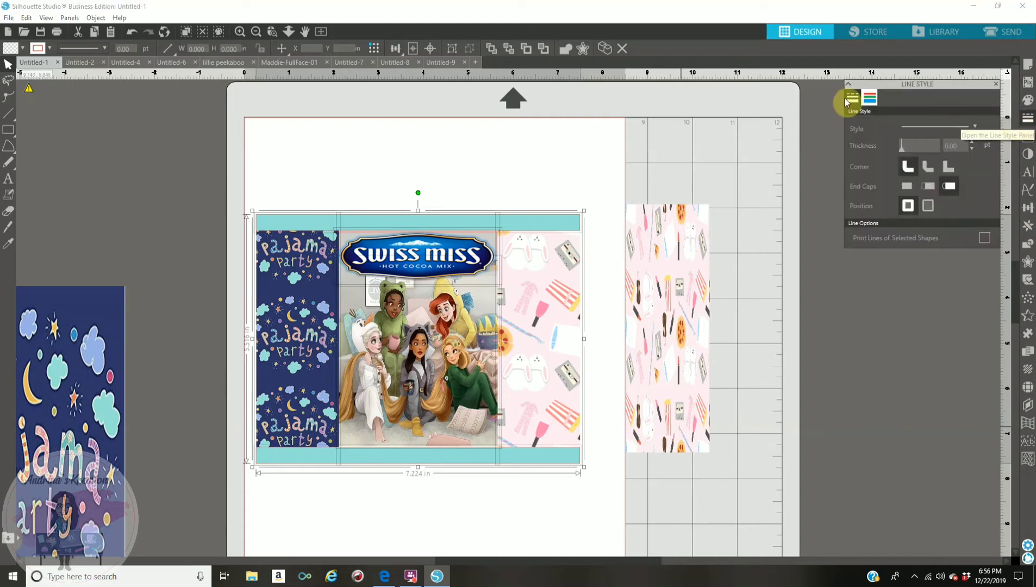
left_click(872, 99)
left_click(941, 134)
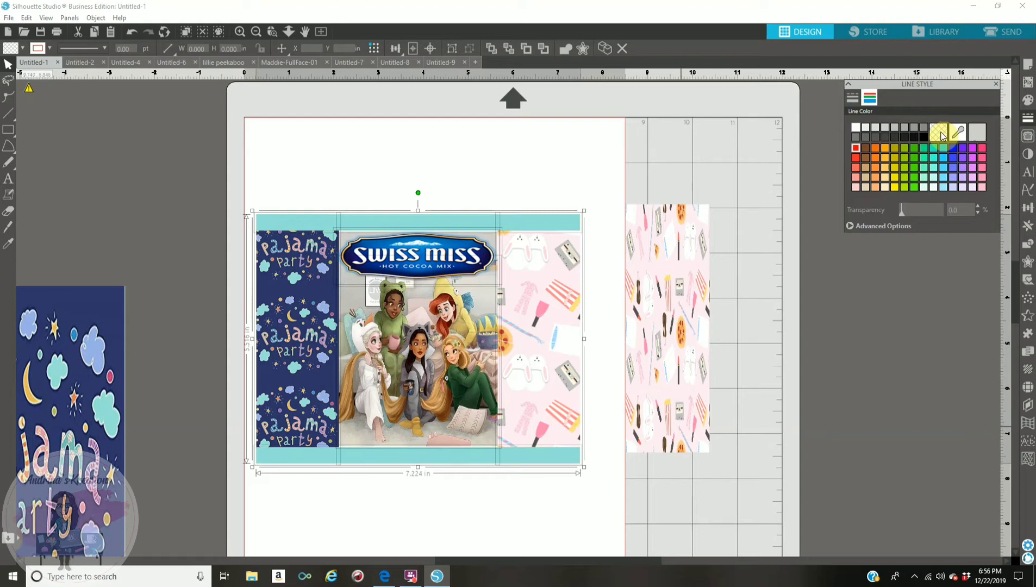
key("Escape")
Step: Center the logo between the side panels and resize it to about 3.64 in wide and 1.23 in high
left_click(492, 243)
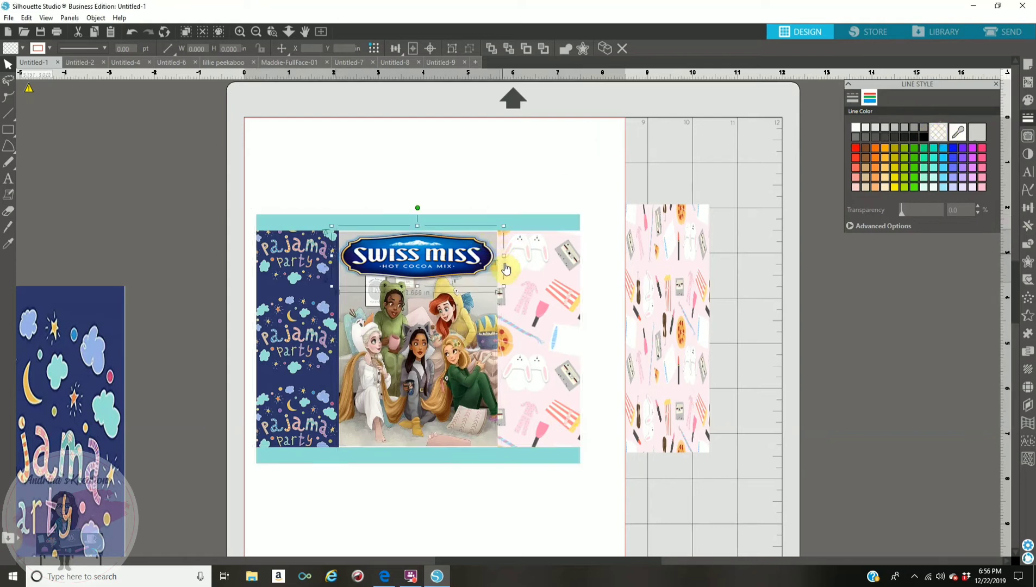
left_click_drag(505, 256, 507, 256)
left_click_drag(331, 256, 337, 261)
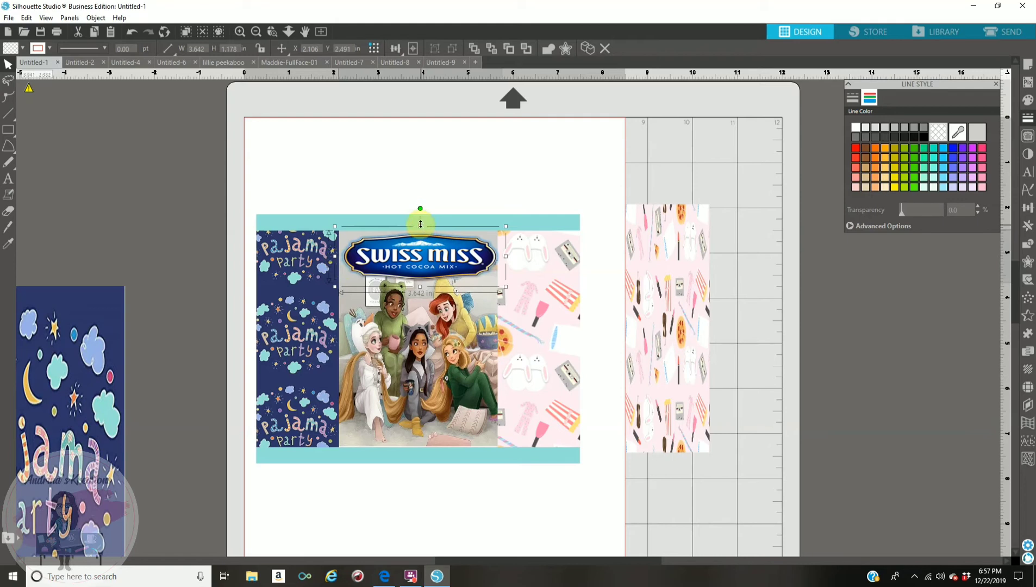
left_click_drag(420, 223, 421, 222)
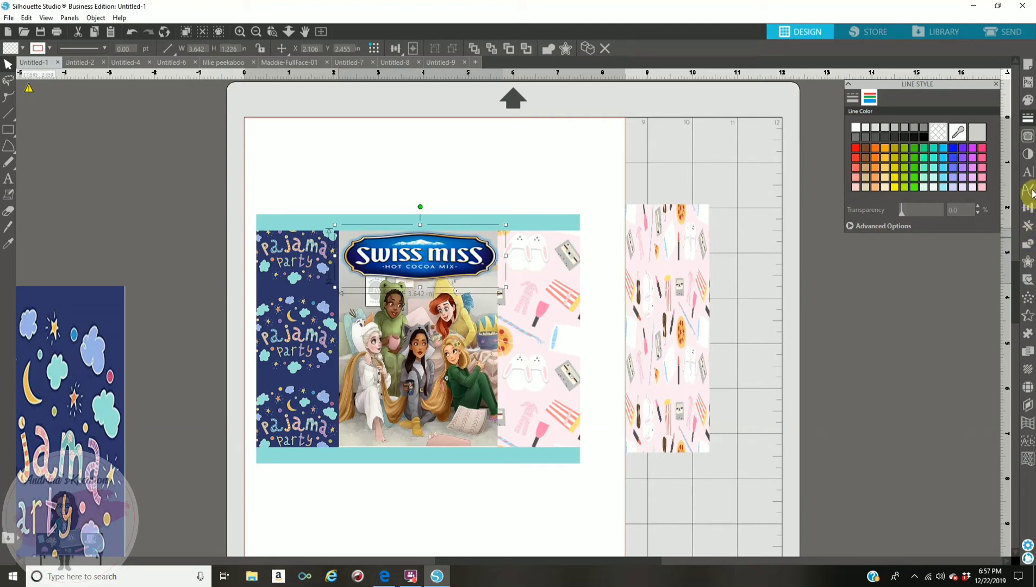
Step: Try a tint on the logo with red at -46, green at 48 and blue at 55
left_click(1027, 156)
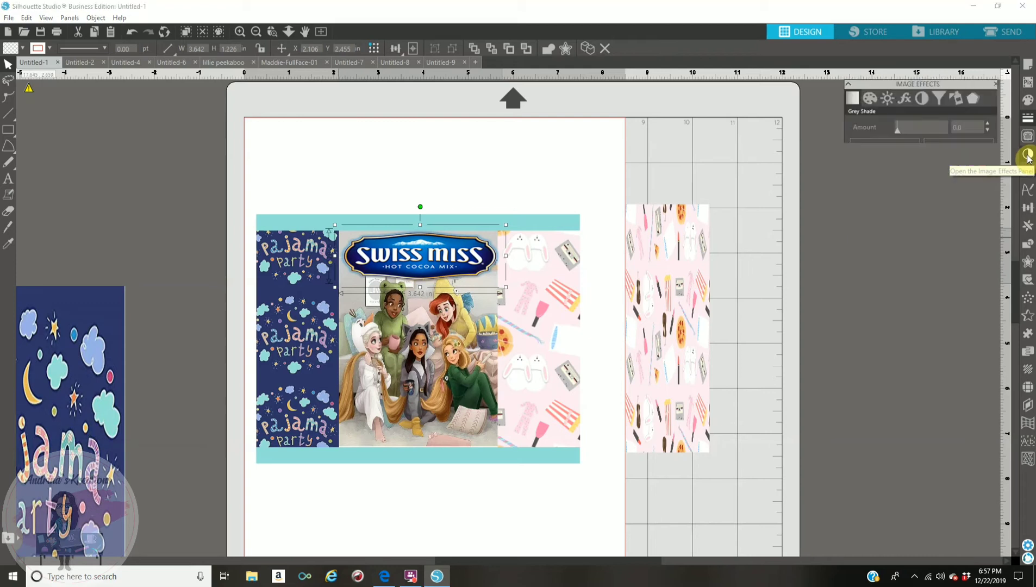
left_click(870, 99)
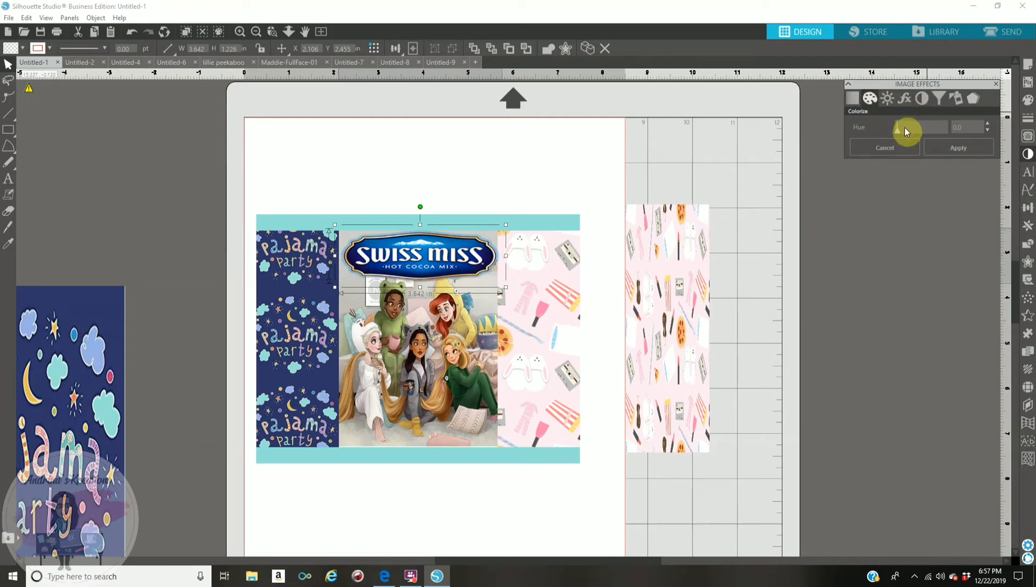
left_click(940, 100)
left_click(956, 98)
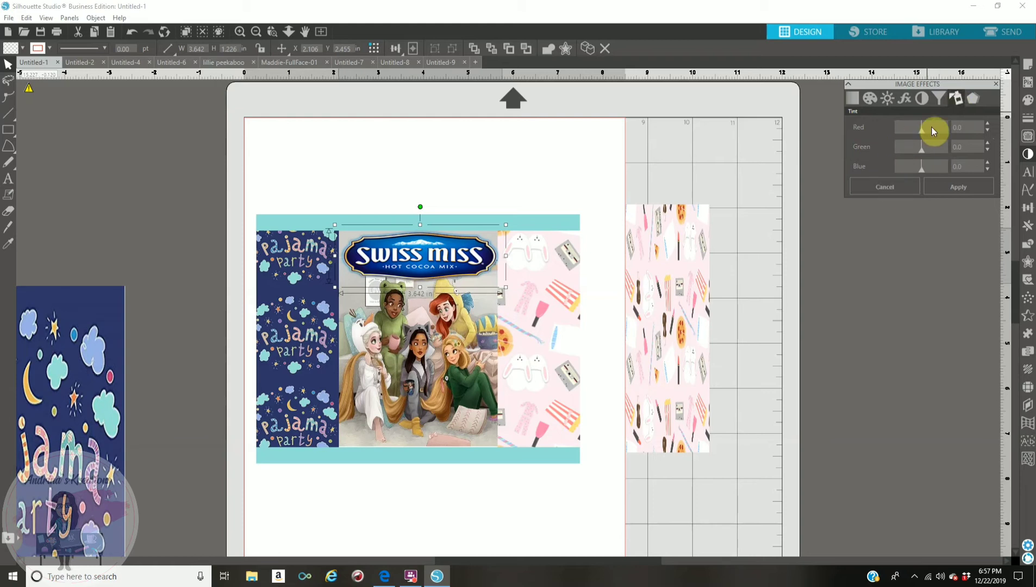
left_click_drag(931, 128, 905, 150)
left_click(923, 144)
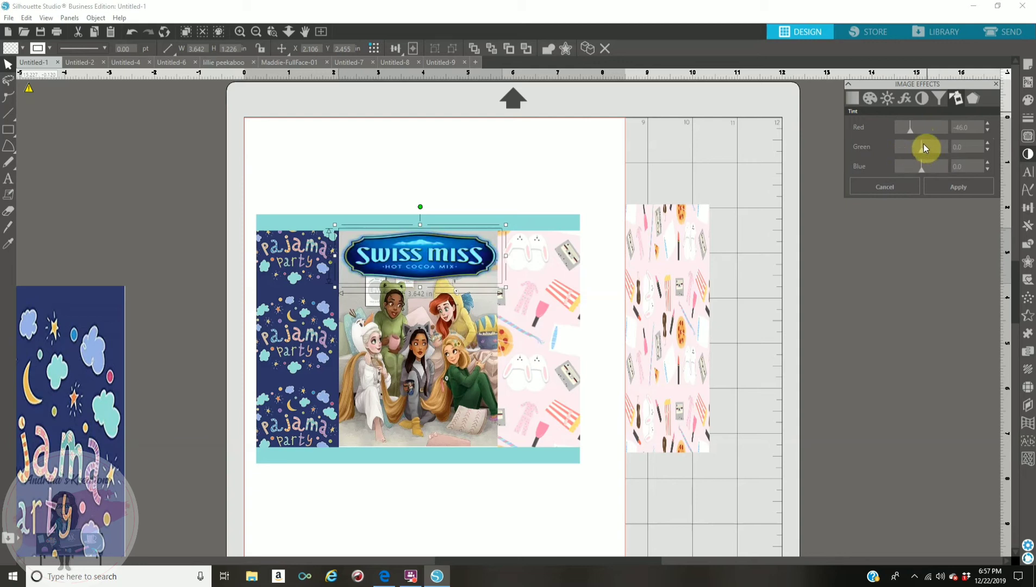
left_click_drag(934, 147, 934, 146)
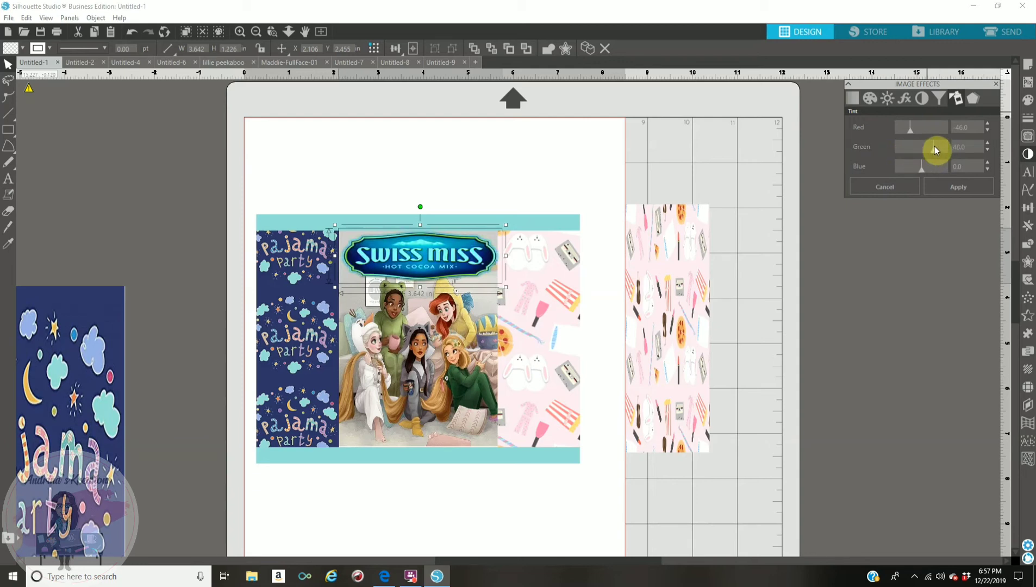
left_click_drag(921, 172, 931, 171)
left_click(917, 168)
left_click(935, 167)
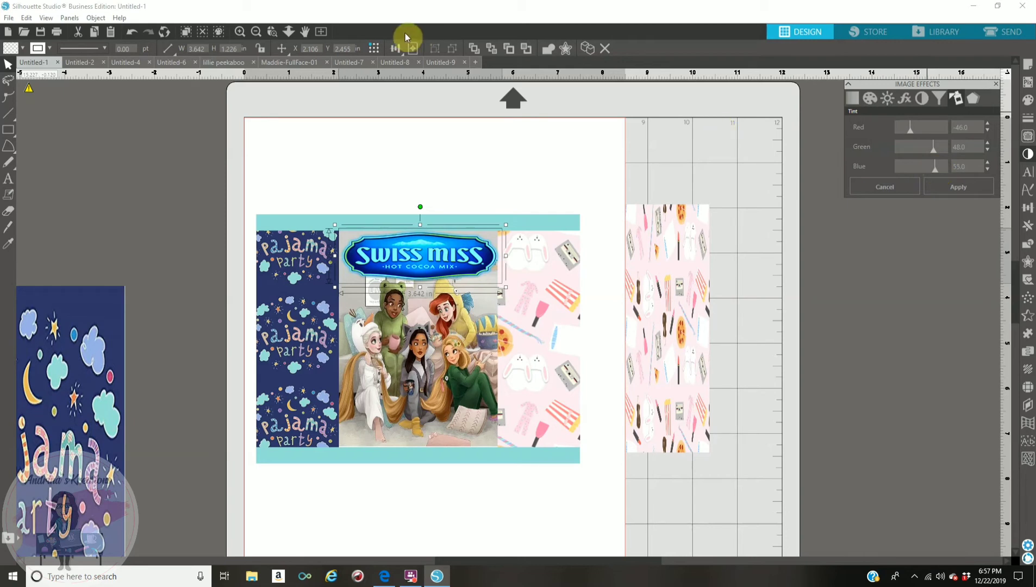
Step: Try a stronger logo tint with red at -48, green at 75 and blue at 81
left_click(240, 32)
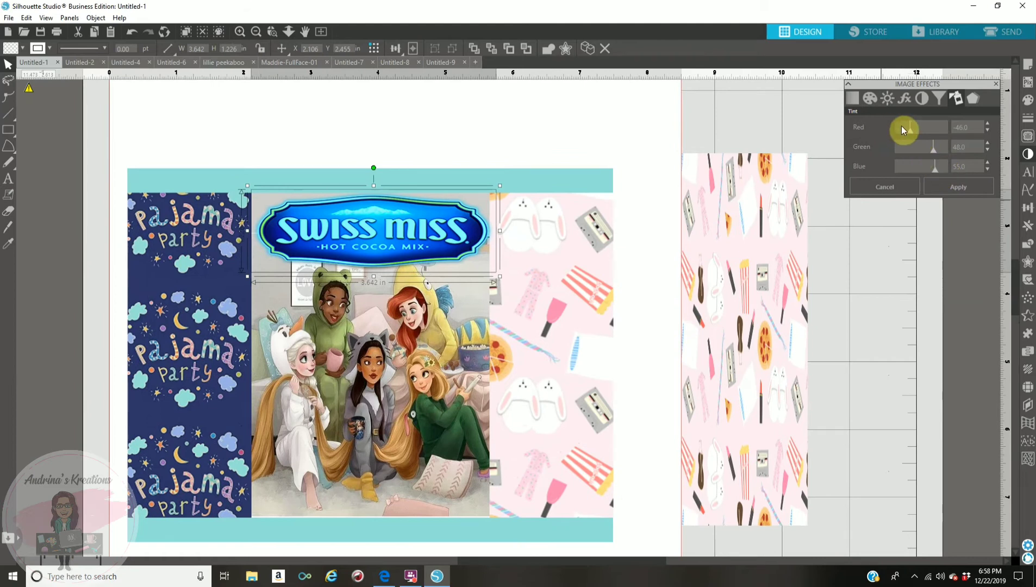
left_click_drag(901, 126, 943, 130)
left_click(922, 126)
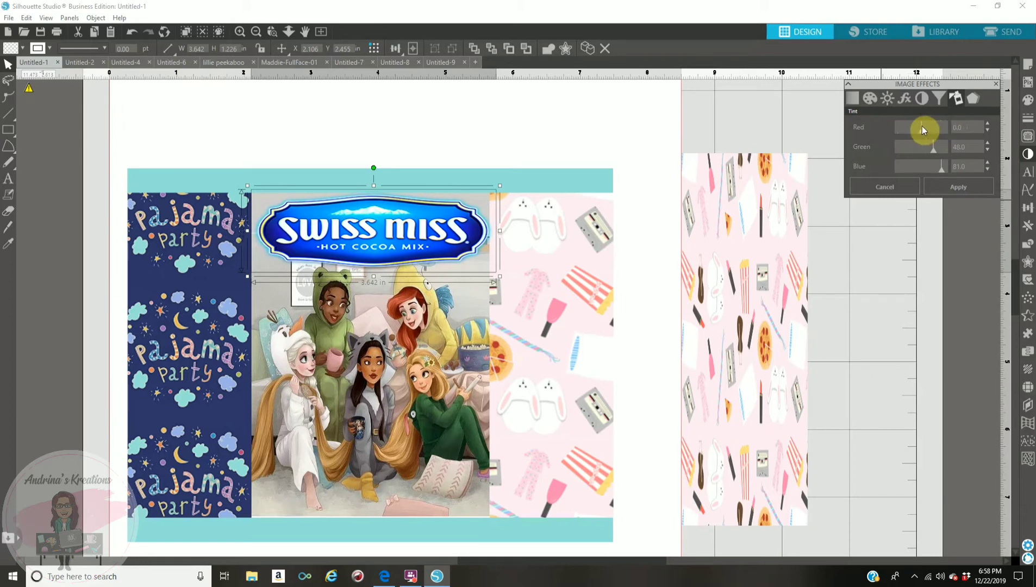
left_click(910, 126)
left_click(908, 151)
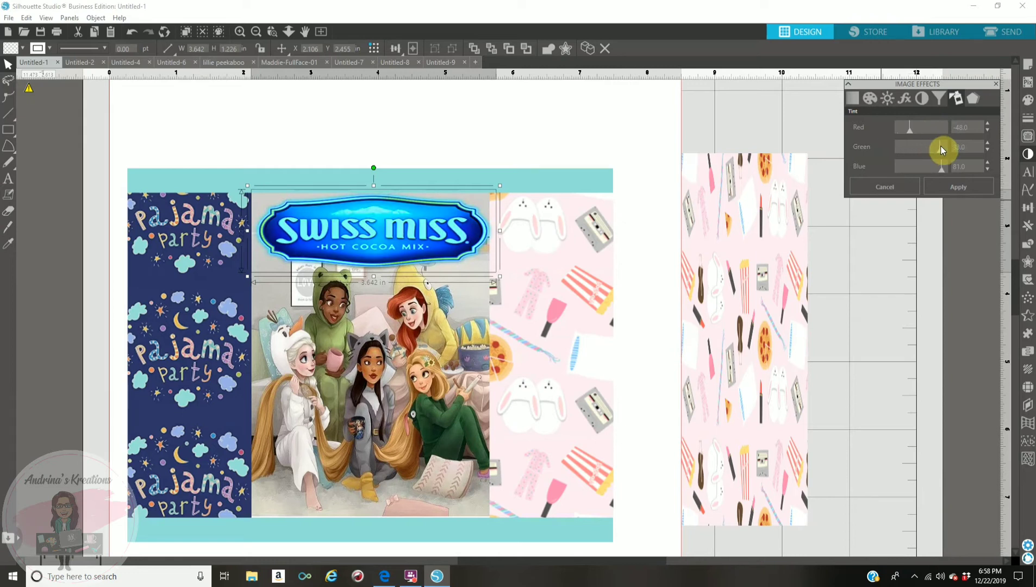
left_click(919, 169)
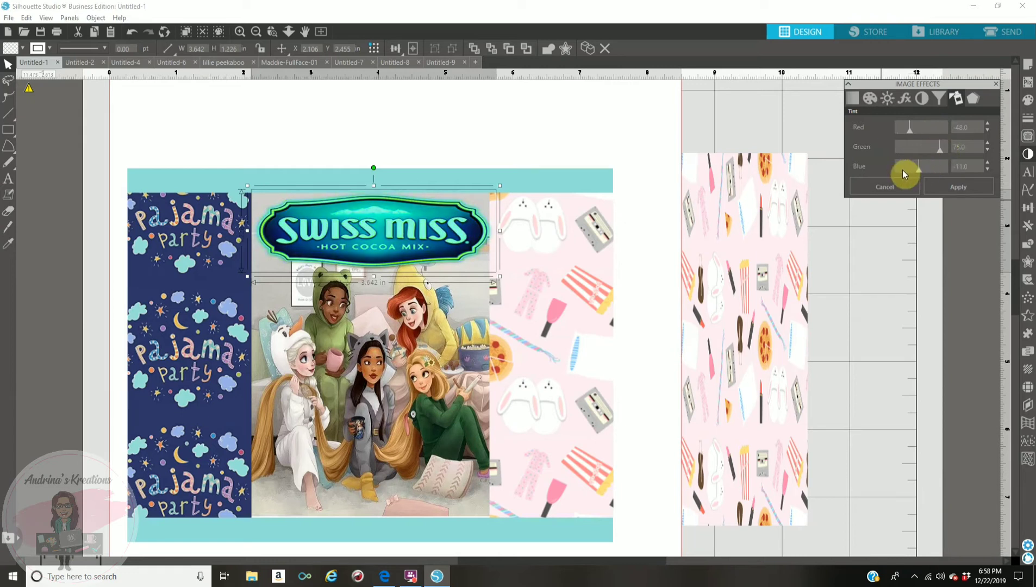
left_click(902, 170)
left_click(928, 170)
left_click(938, 168)
left_click_drag(939, 172, 936, 167)
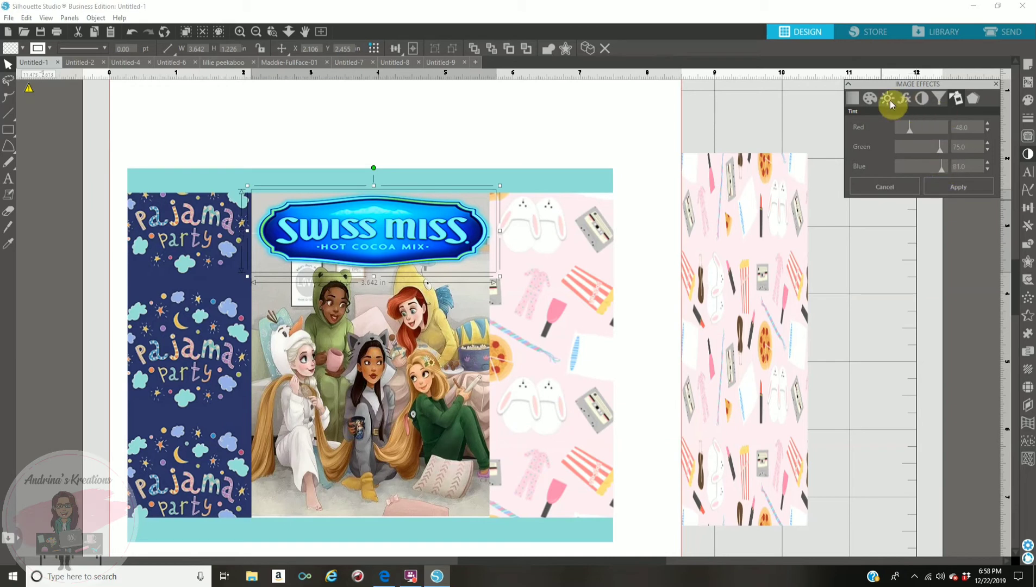
Step: Colorize the logo green with a hue of 86, apply the effect and deselect the logo
left_click(871, 99)
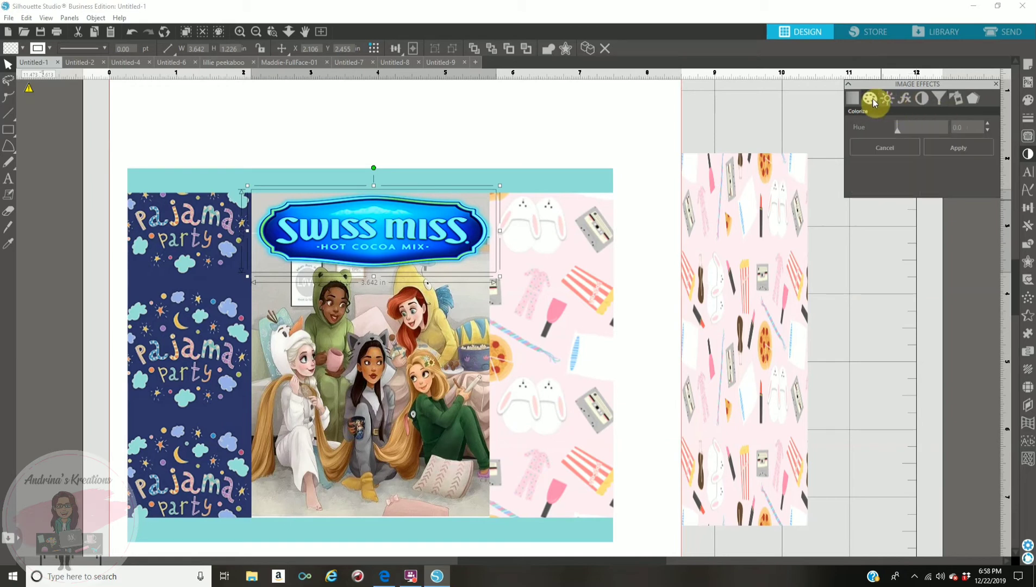
left_click(908, 131)
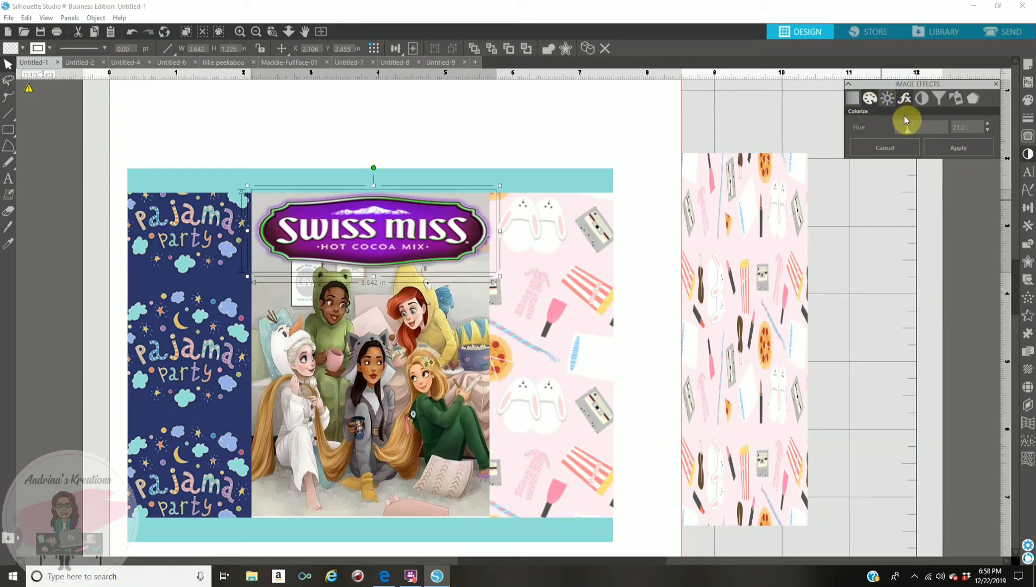
left_click(916, 128)
left_click(923, 128)
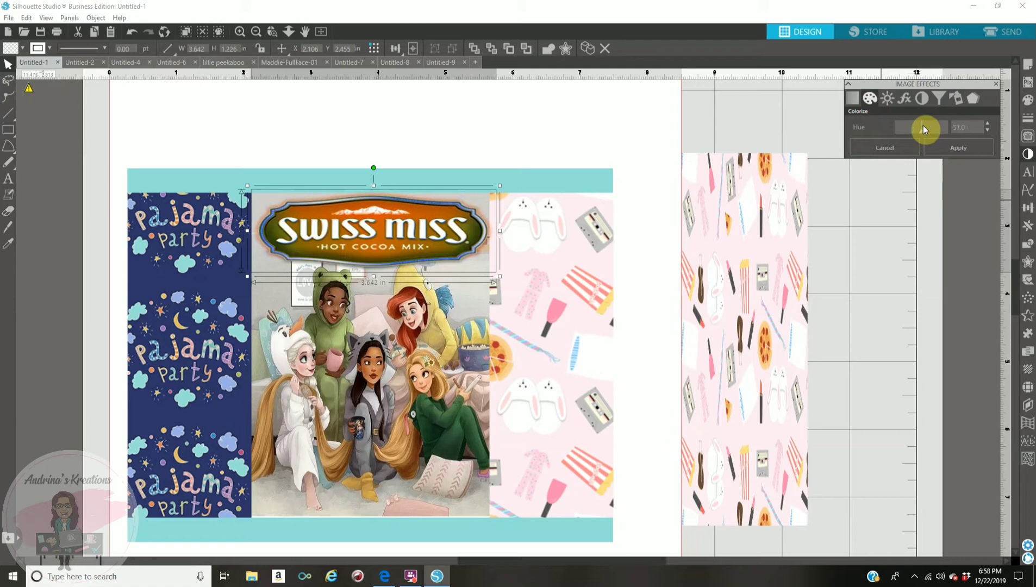
left_click(931, 128)
left_click(905, 129)
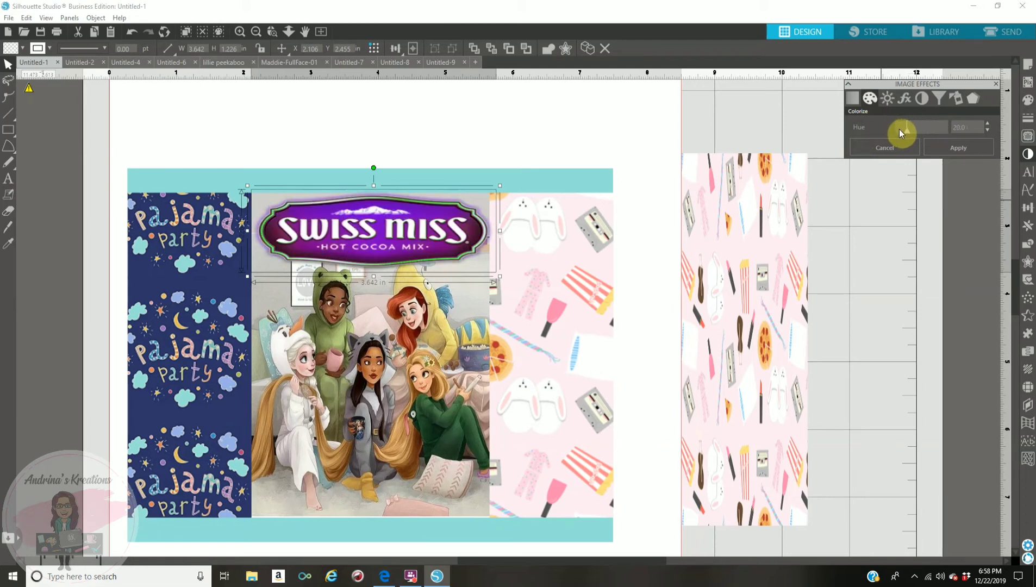
left_click(901, 129)
left_click_drag(910, 130, 948, 128)
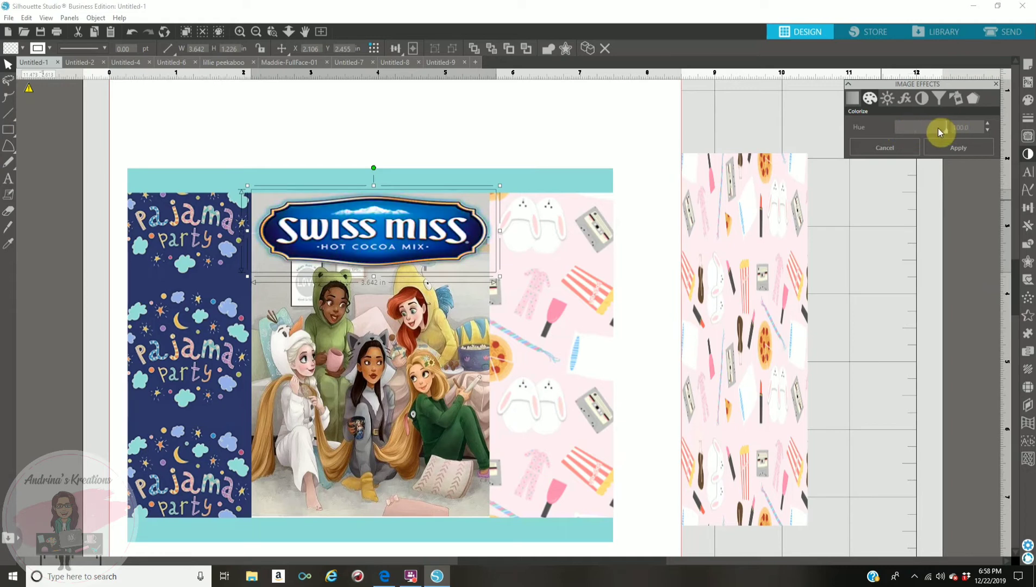
left_click(256, 31)
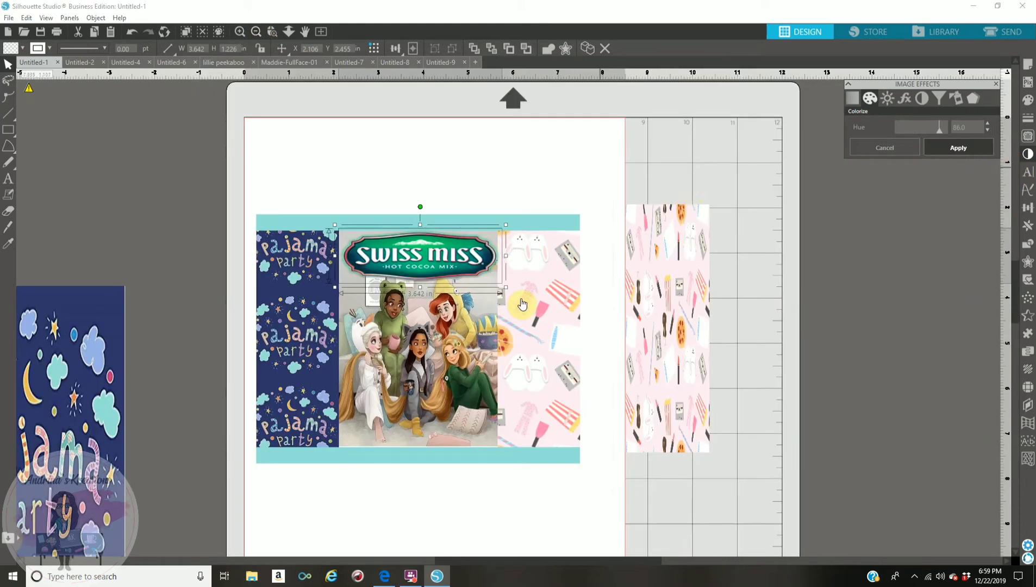
left_click(438, 170)
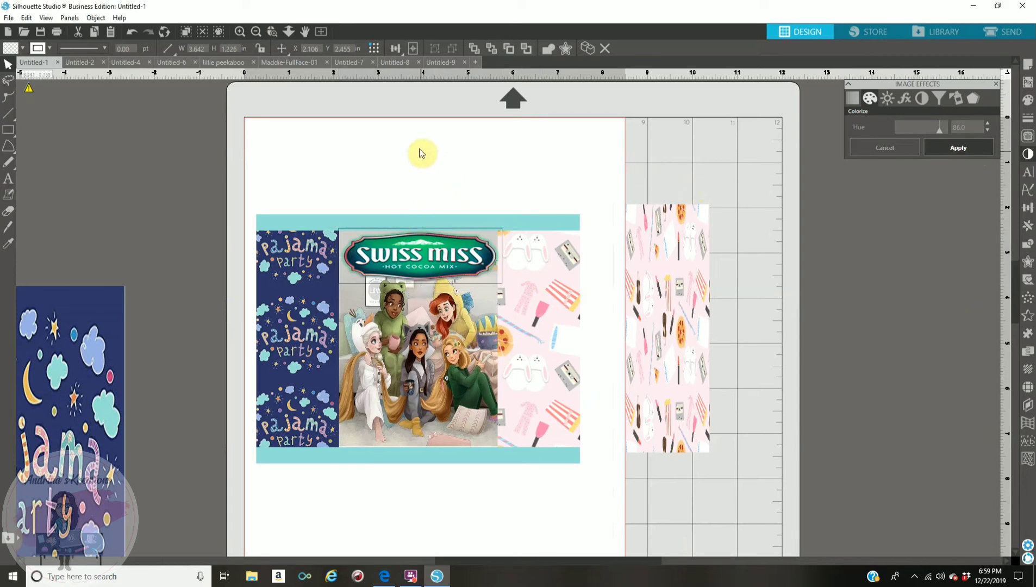
left_click(419, 154)
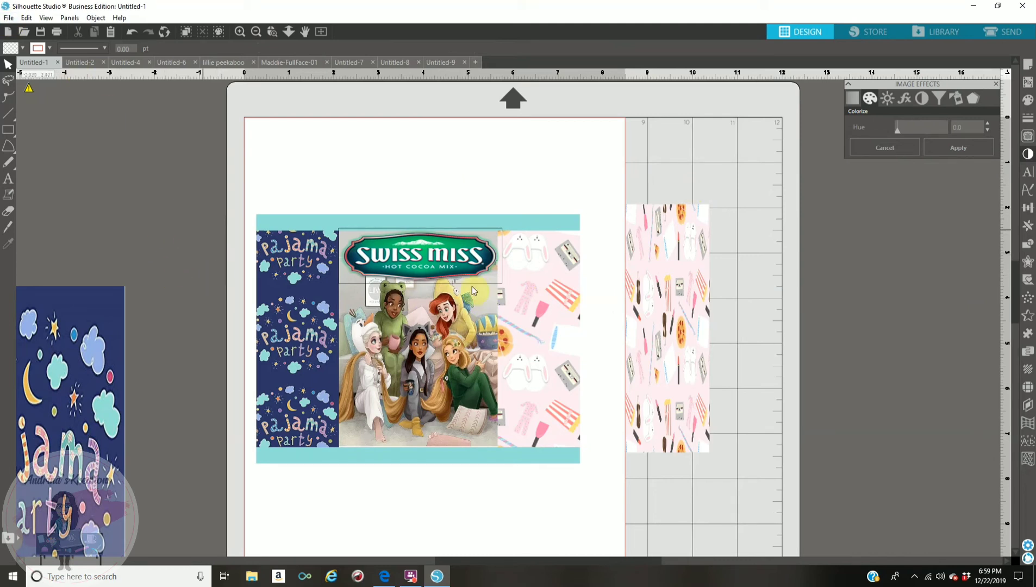
Step: Set the Swiss Miss logo's line color to transparent and deselect the logo
left_click(462, 272)
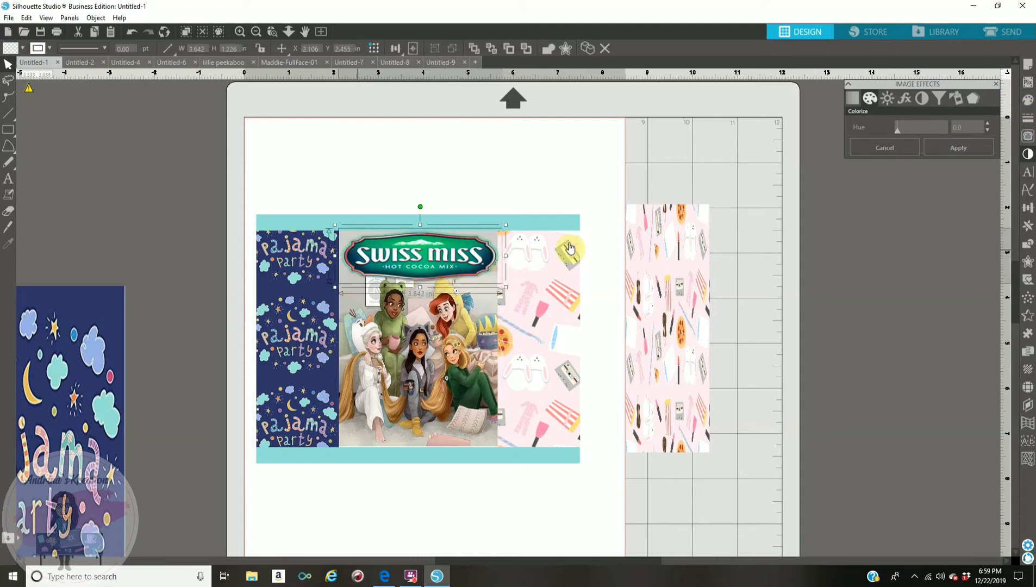
left_click(1031, 119)
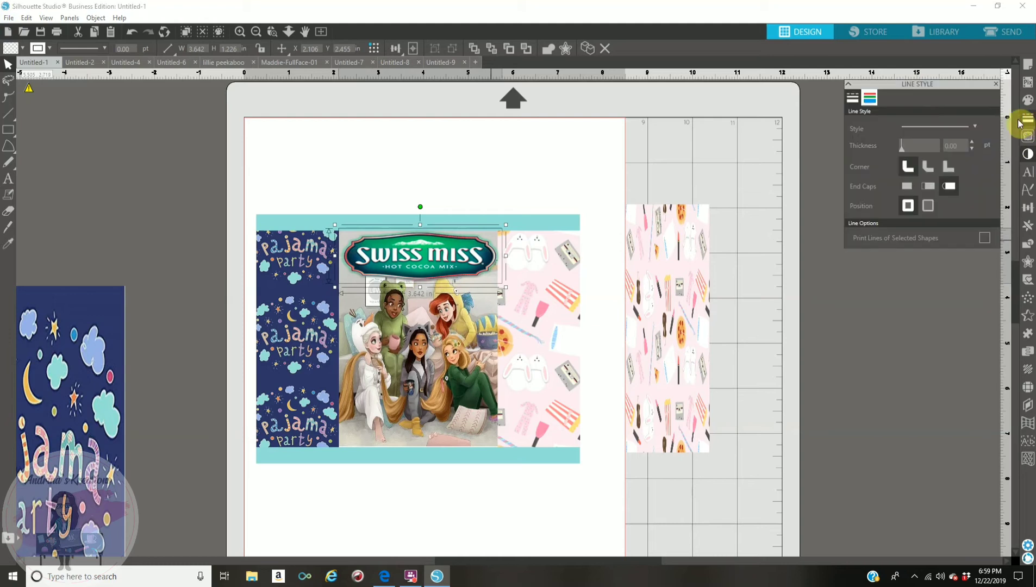
left_click(870, 99)
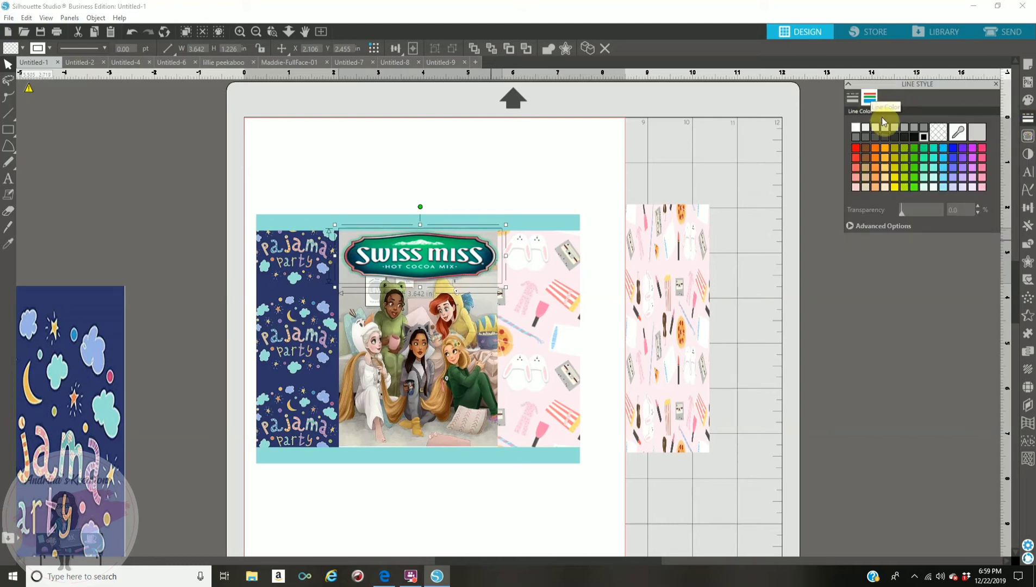
left_click(939, 132)
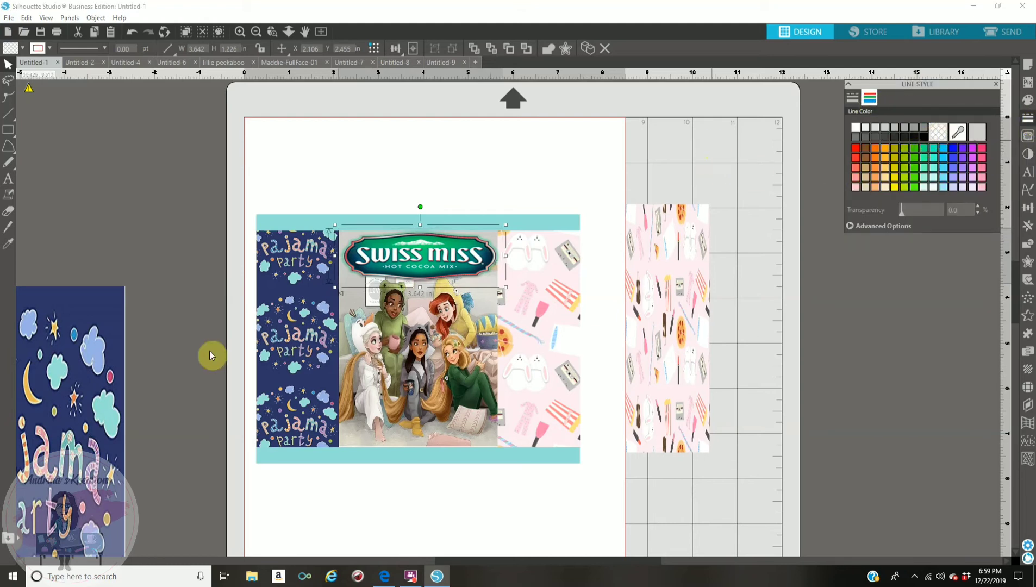
left_click(121, 183)
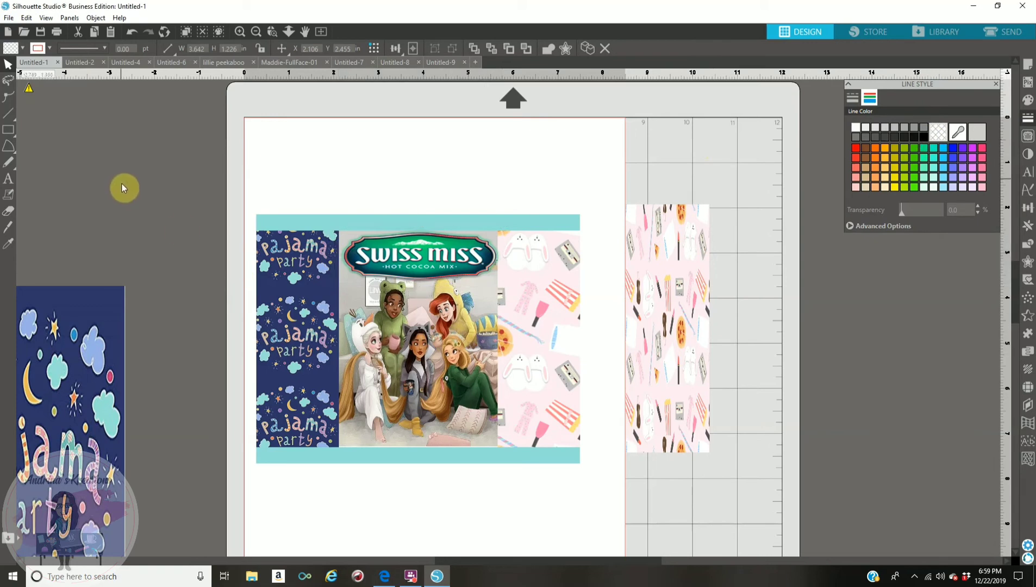
left_click(114, 185)
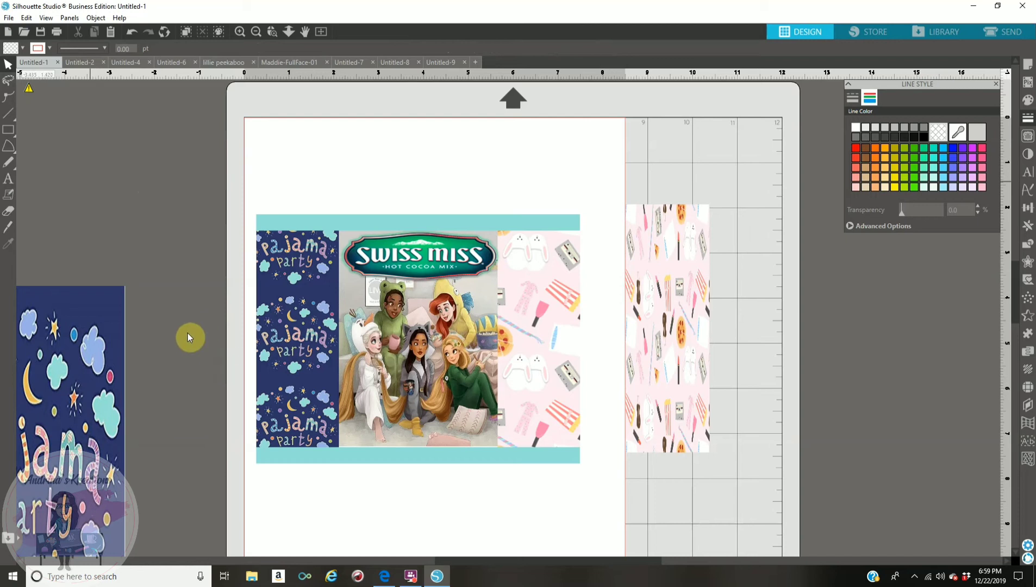
Step: Add a text object in the BodySoul personal Use font with the child's first name followed by "Slumber Party"
left_click(8, 181)
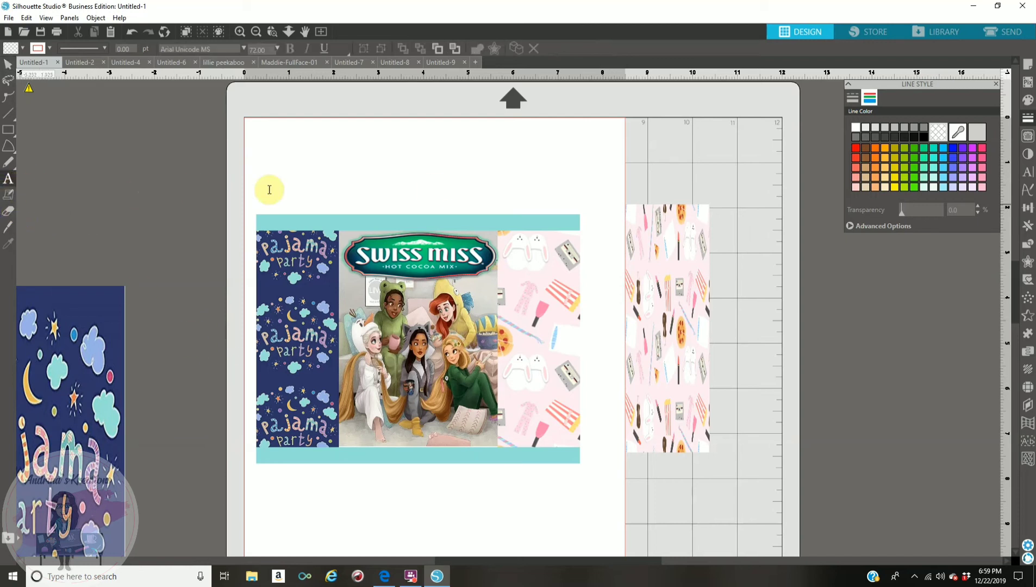
left_click(1029, 180)
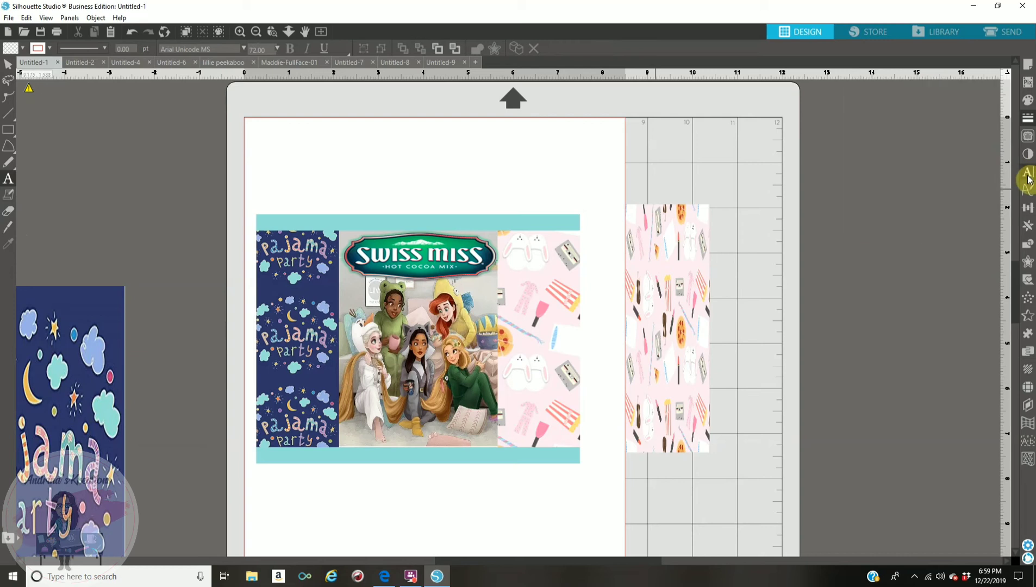
left_click(9, 183)
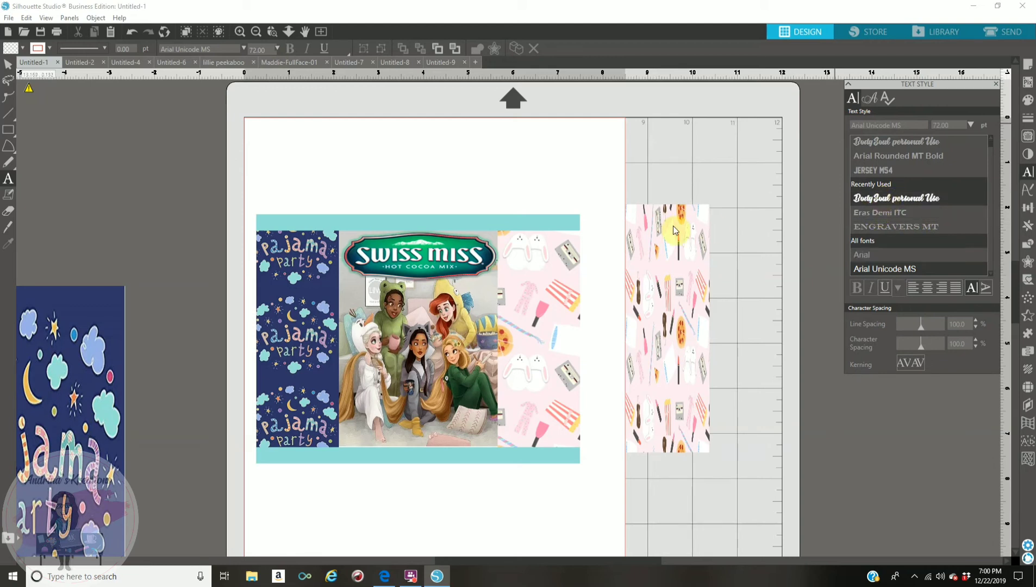
left_click(444, 167)
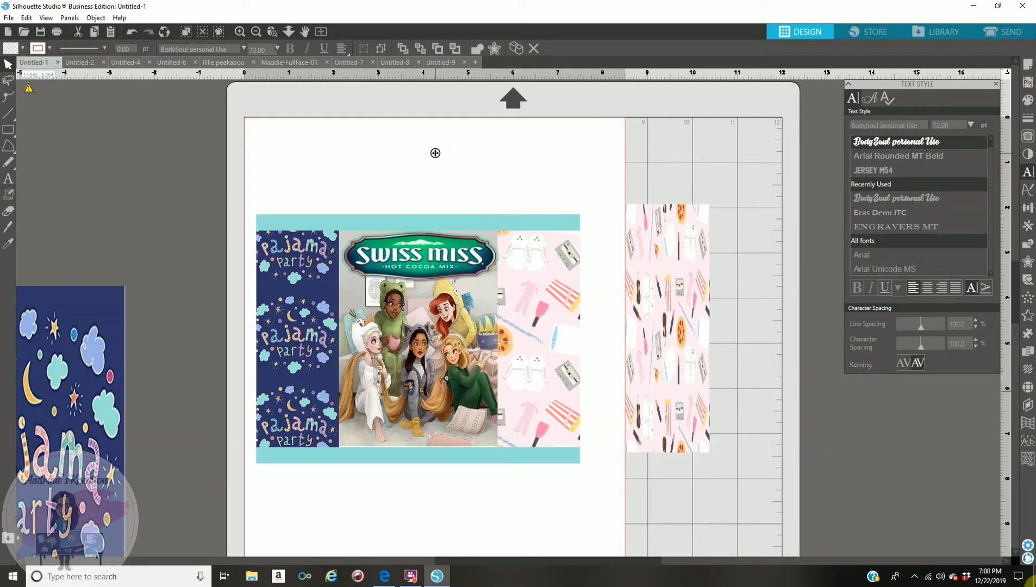
type("Arianis Sc")
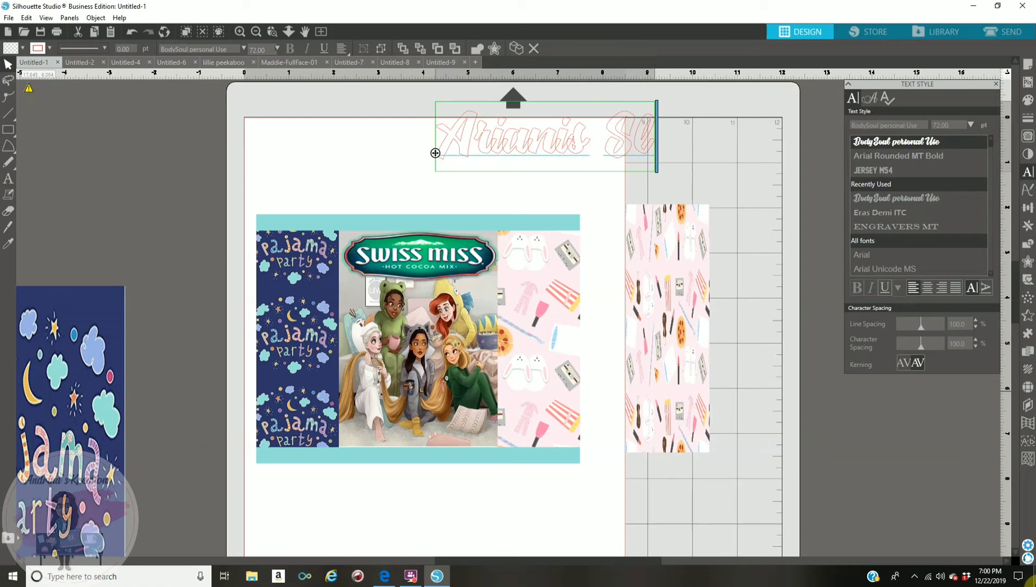
type("umber")
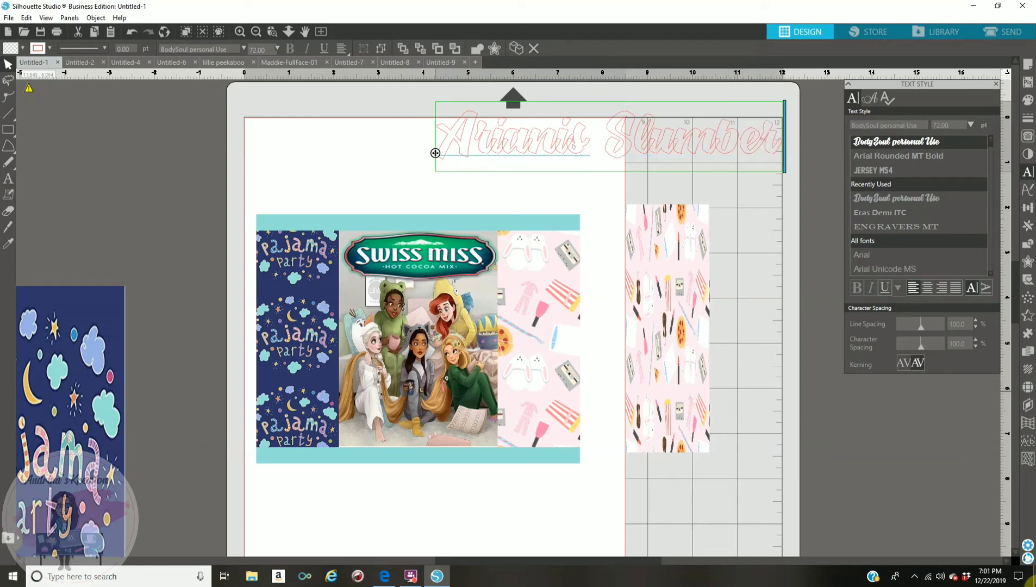
type(" P")
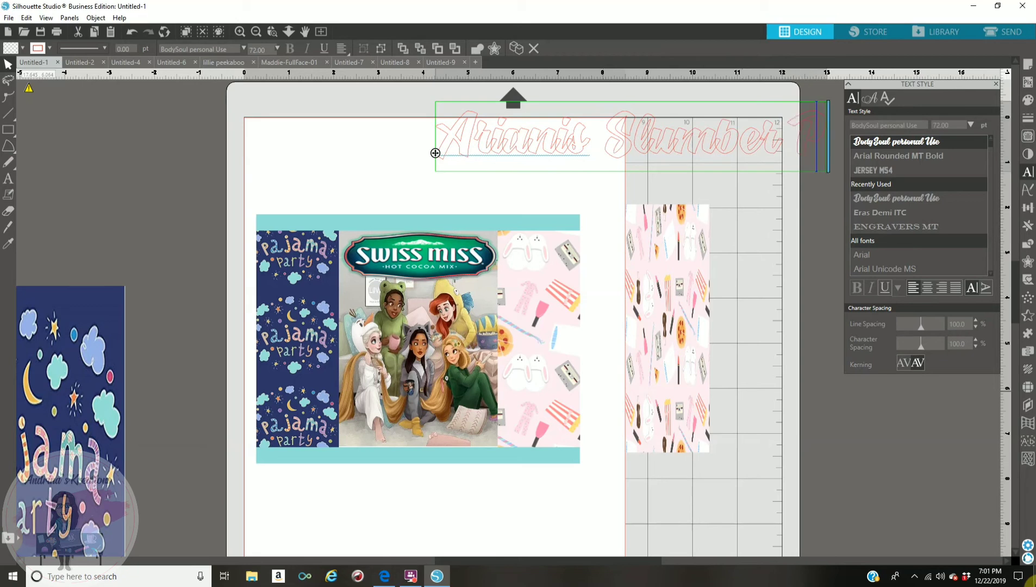
type("art")
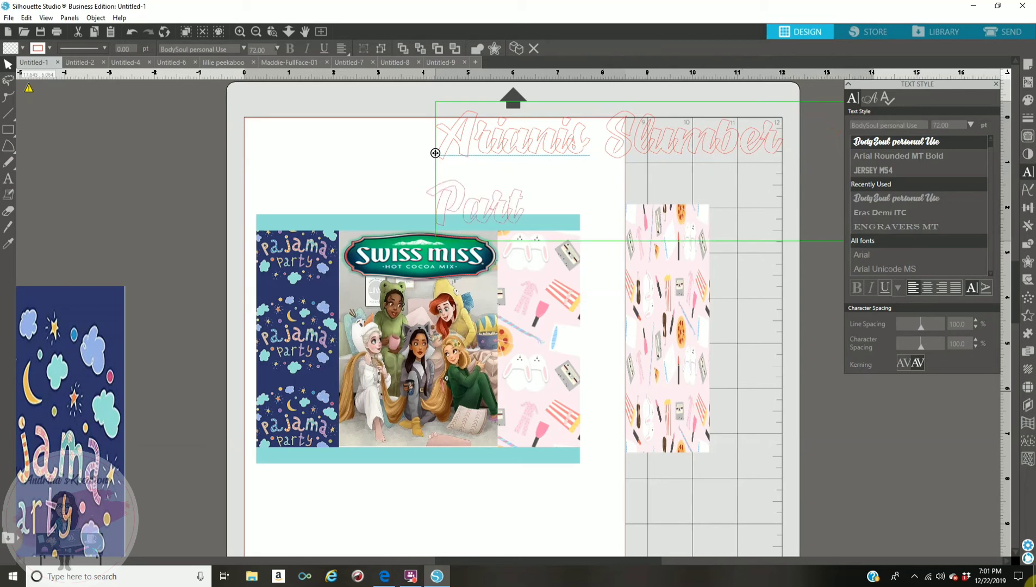
type("y")
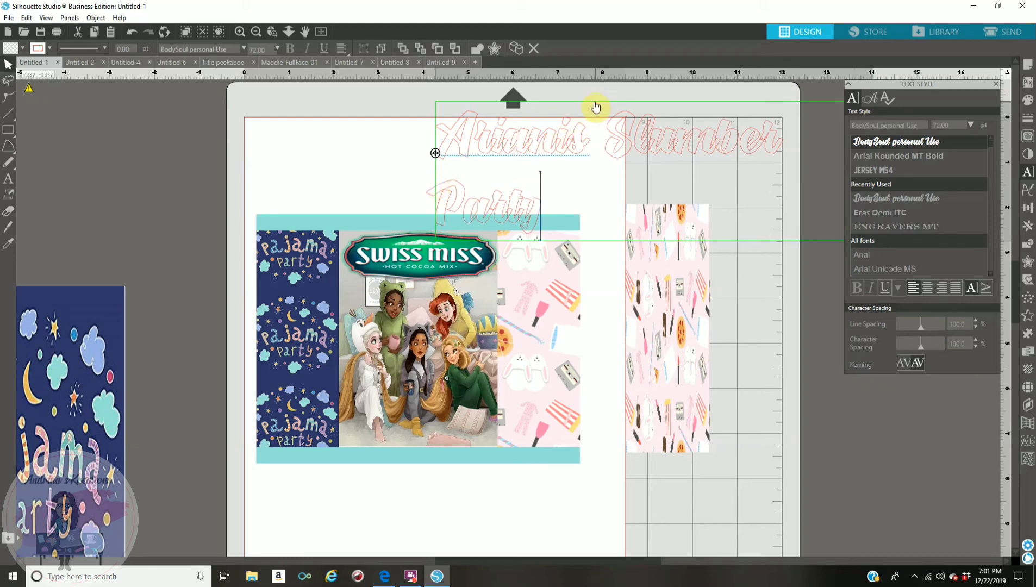
Step: Move the party text to the top of the page and widen its text box so it fits on one line
left_click_drag(565, 111, 437, 111)
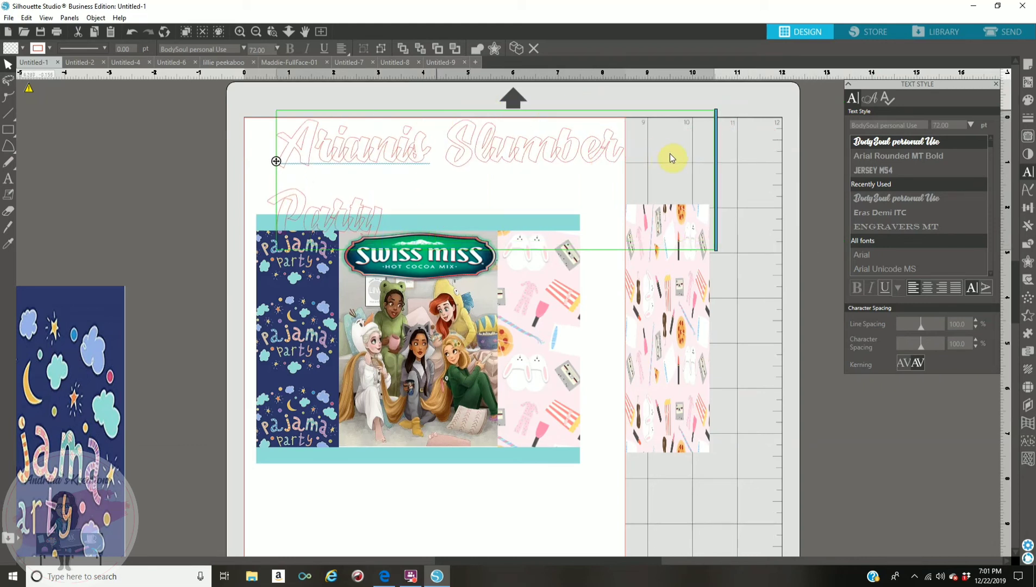
left_click_drag(722, 181, 784, 188)
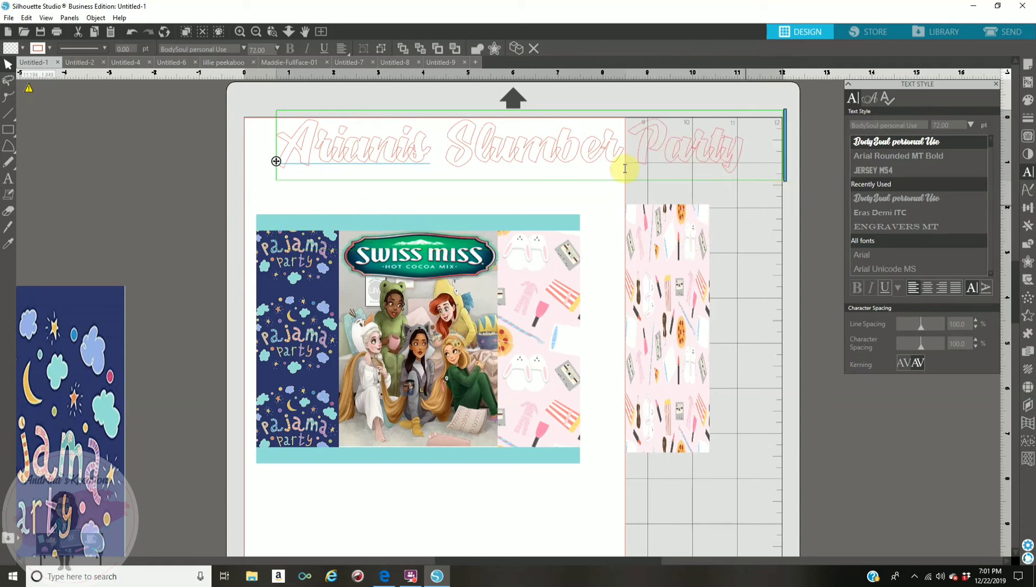
left_click(591, 194)
Step: Fill the party text with a sampled dark navy blue and open its line color options
left_click(502, 164)
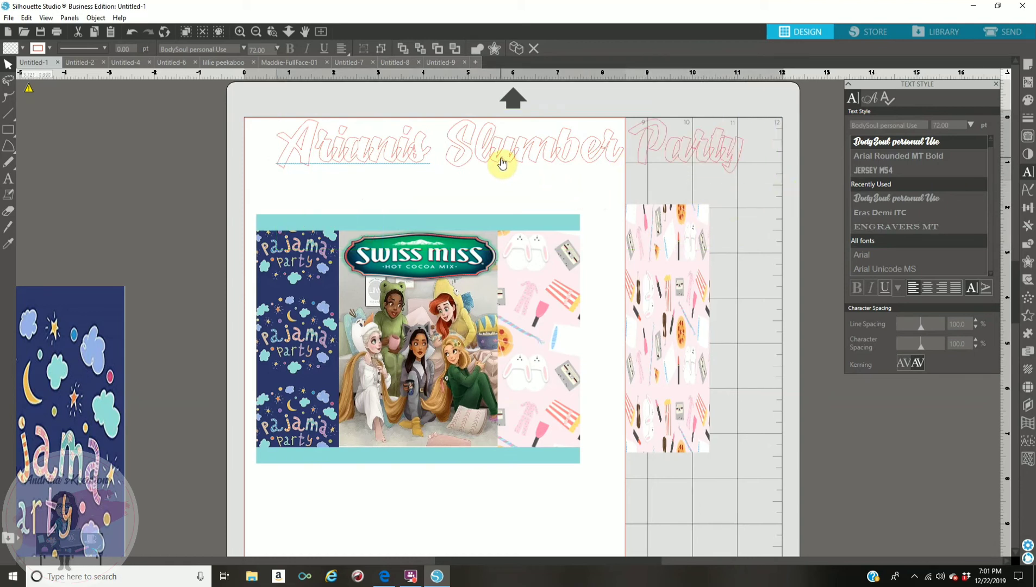
left_click(1027, 102)
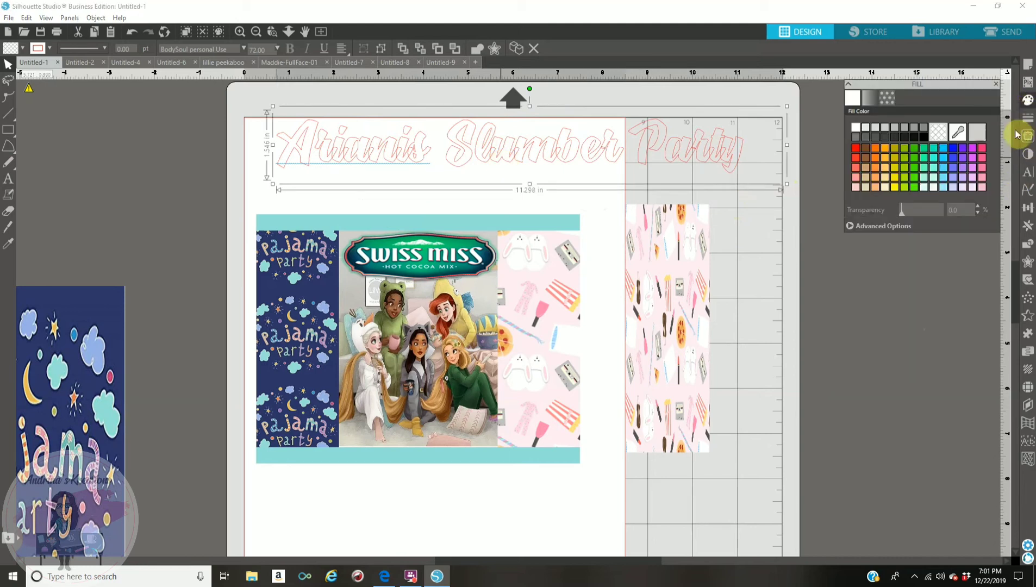
left_click(959, 134)
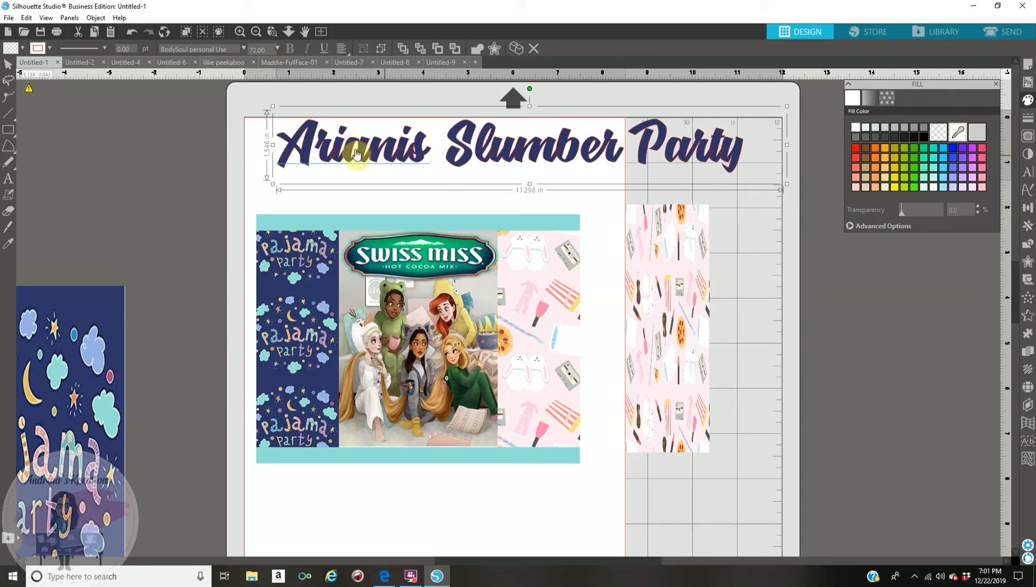
key("Escape")
left_click(1028, 122)
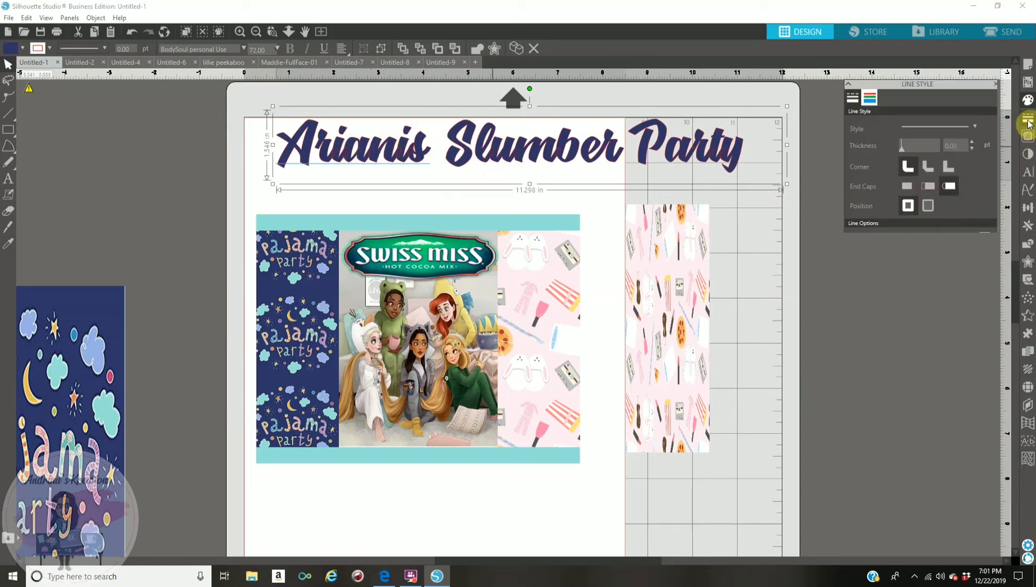
left_click(869, 99)
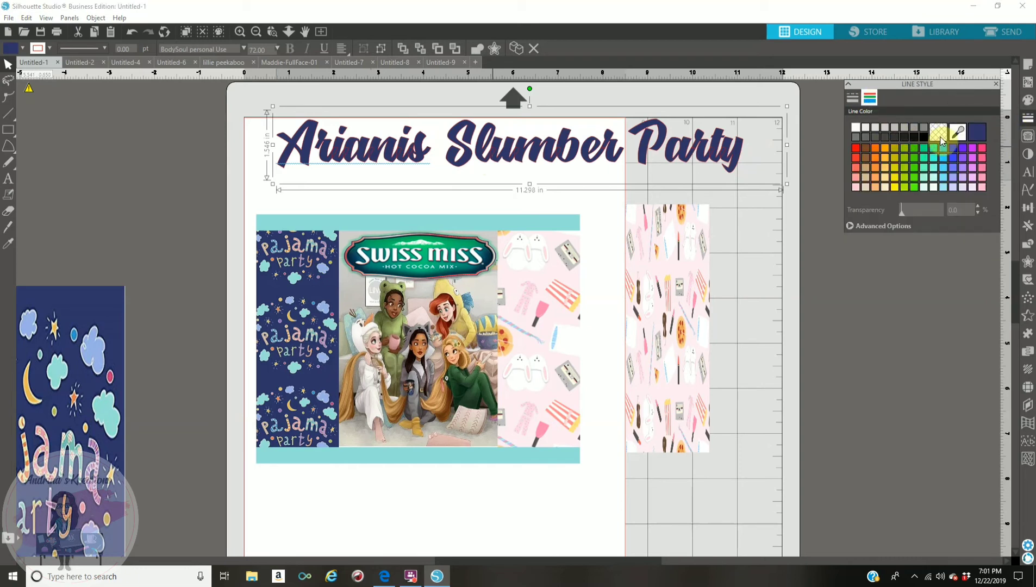
Step: Move the party text onto the lower part of the princess image and shrink it to about 3.77 in wide
left_click(343, 164)
left_click_drag(342, 158, 406, 441)
left_click_drag(826, 424, 512, 446)
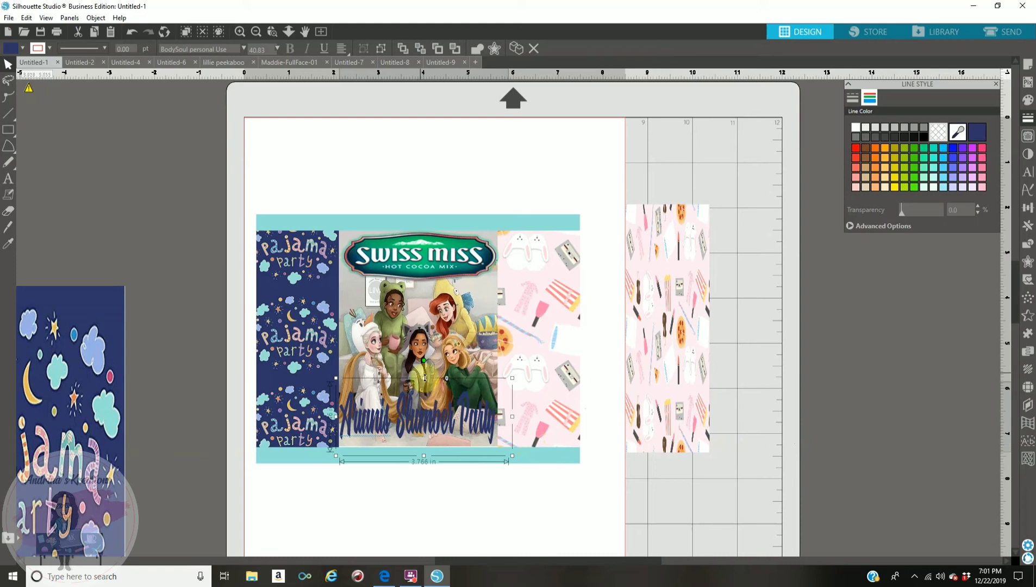
Step: Reduce the party text's height, nudge it slightly up above the lower turquoise strip and deselect it
left_click_drag(424, 384, 428, 419)
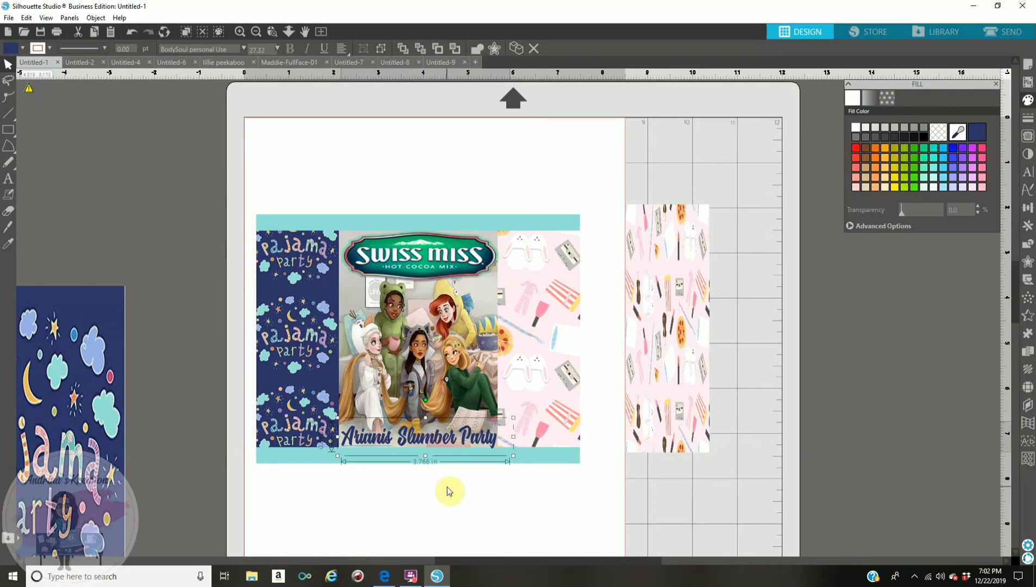
key("Up")
key("Up")
key("Up")
left_click(480, 157)
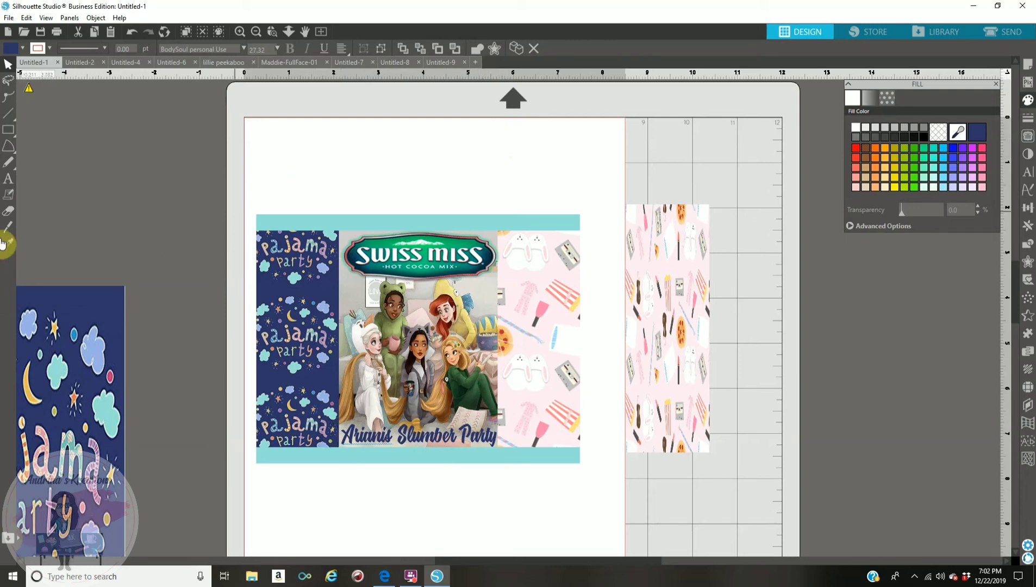
left_click(114, 108)
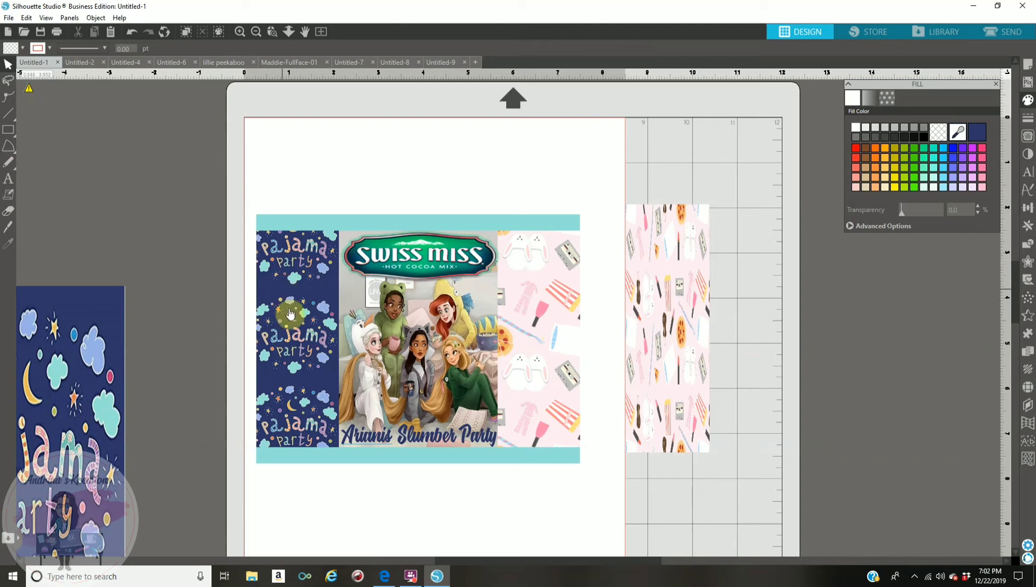
Step: Start merging a file and open the "nutritional facts and barcodes" folder in Pictures
left_click(6, 18)
left_click(39, 86)
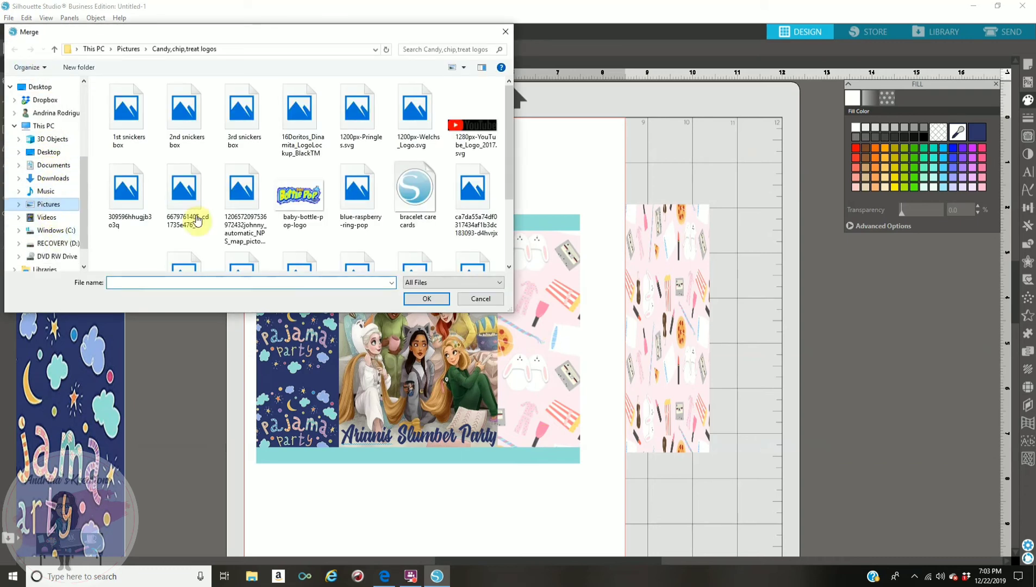
key("alt+Up")
scroll(158, 234, "down", 2)
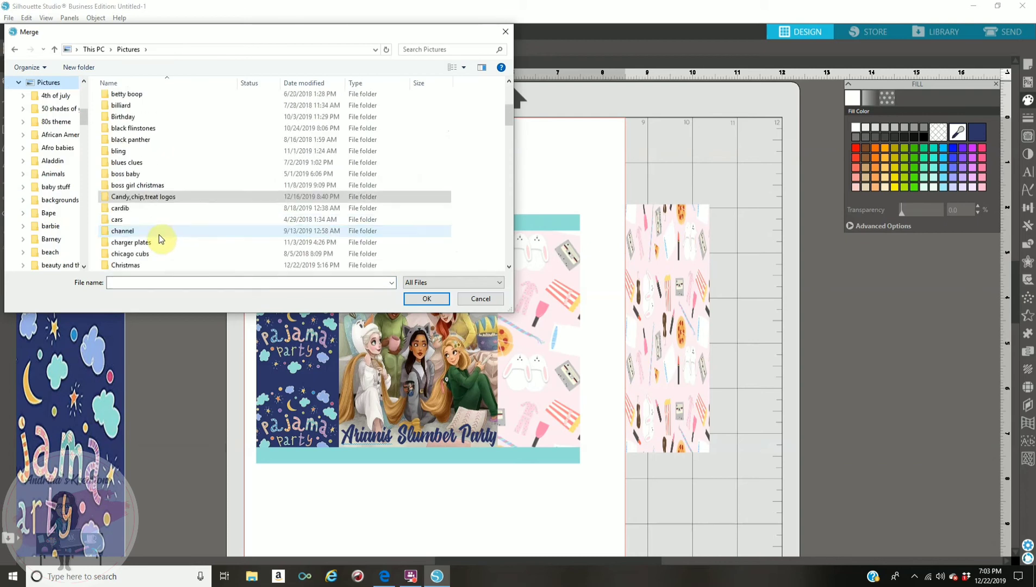
scroll(159, 237, "down", 15)
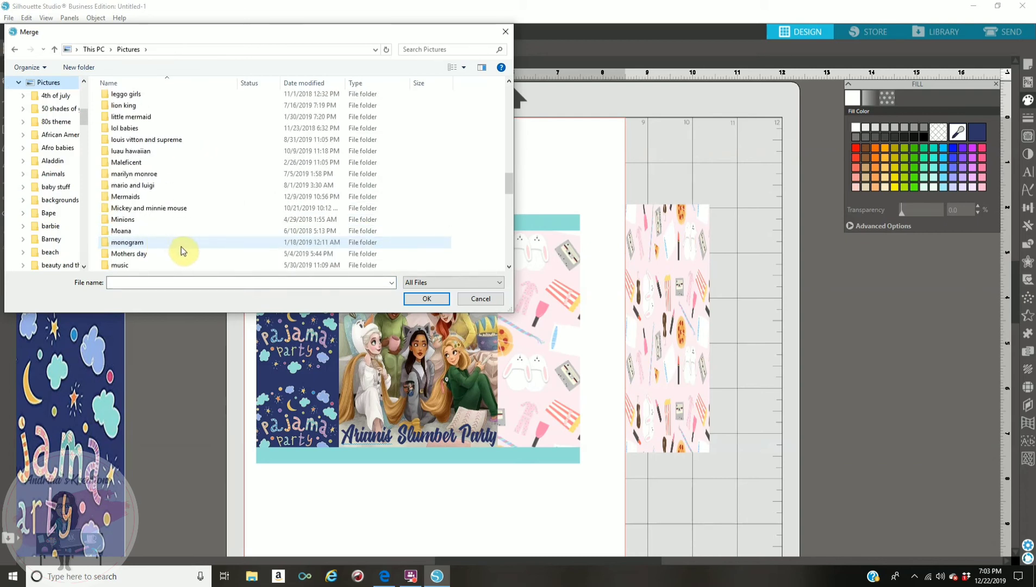
scroll(180, 239, "down", 2)
double_click(174, 222)
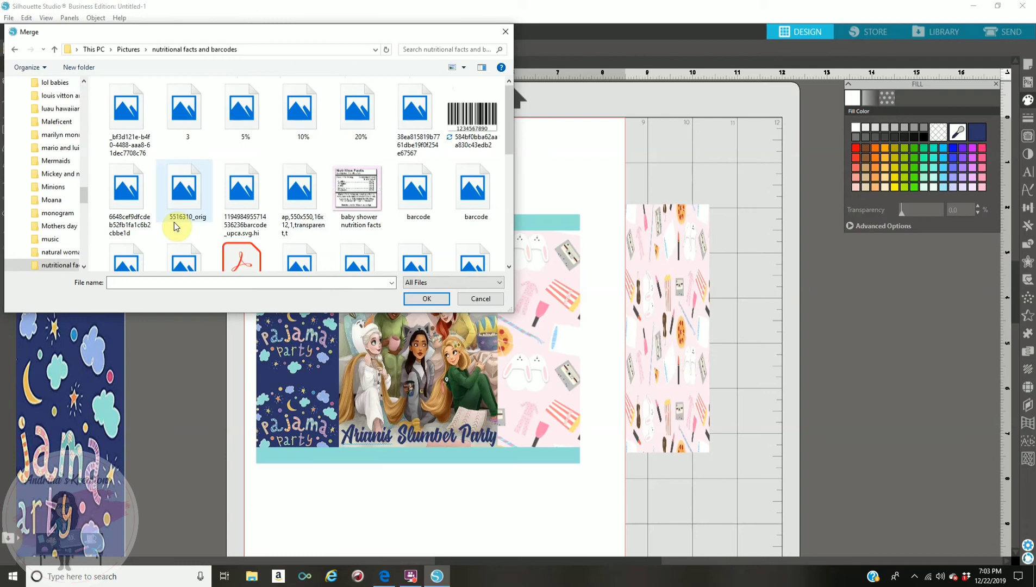
scroll(490, 162, "down", 2)
scroll(325, 247, "down", 2)
scroll(326, 247, "up", 10)
left_click(472, 117)
left_click(426, 299)
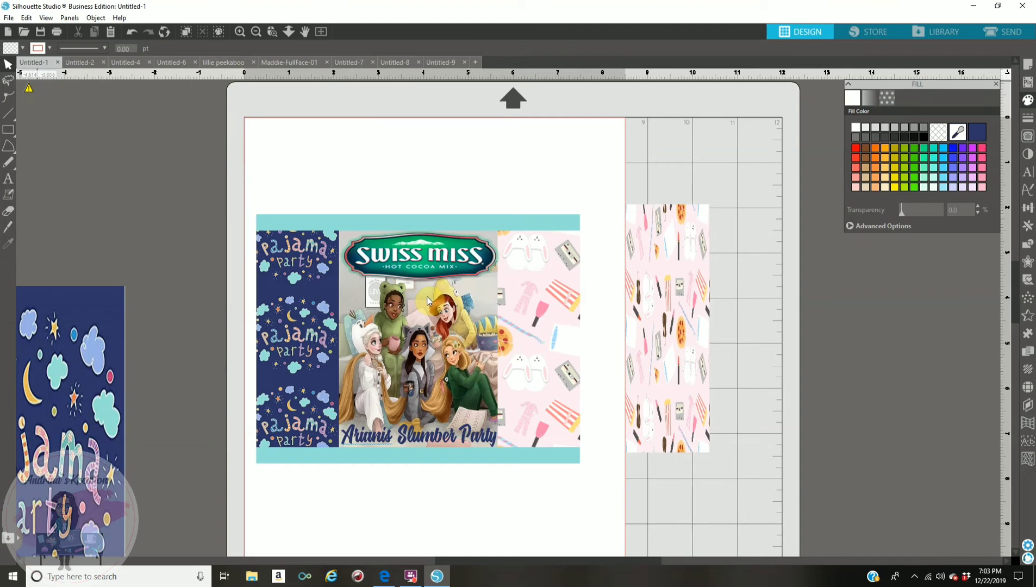
left_click(293, 143)
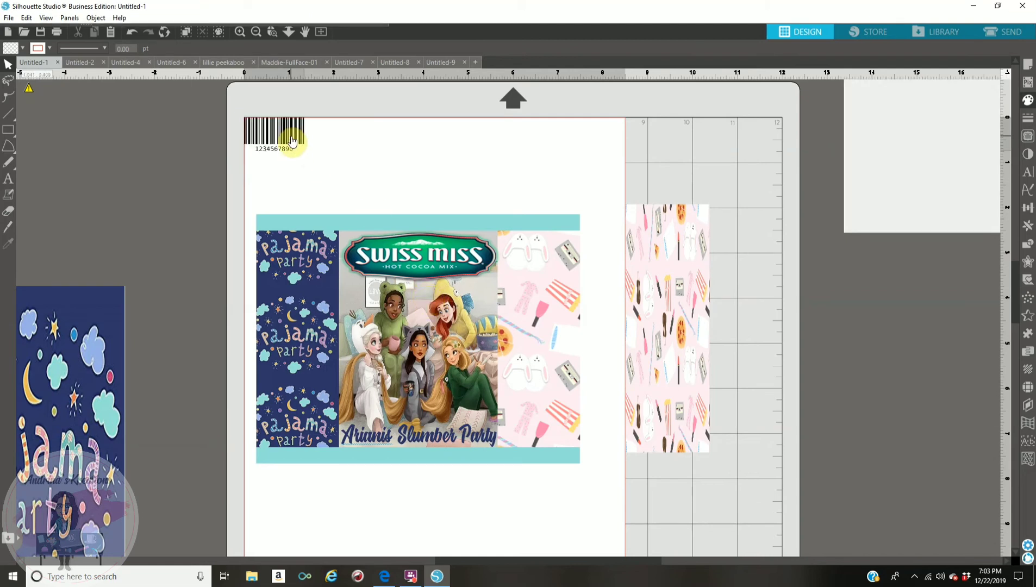
left_click_drag(294, 142, 502, 434)
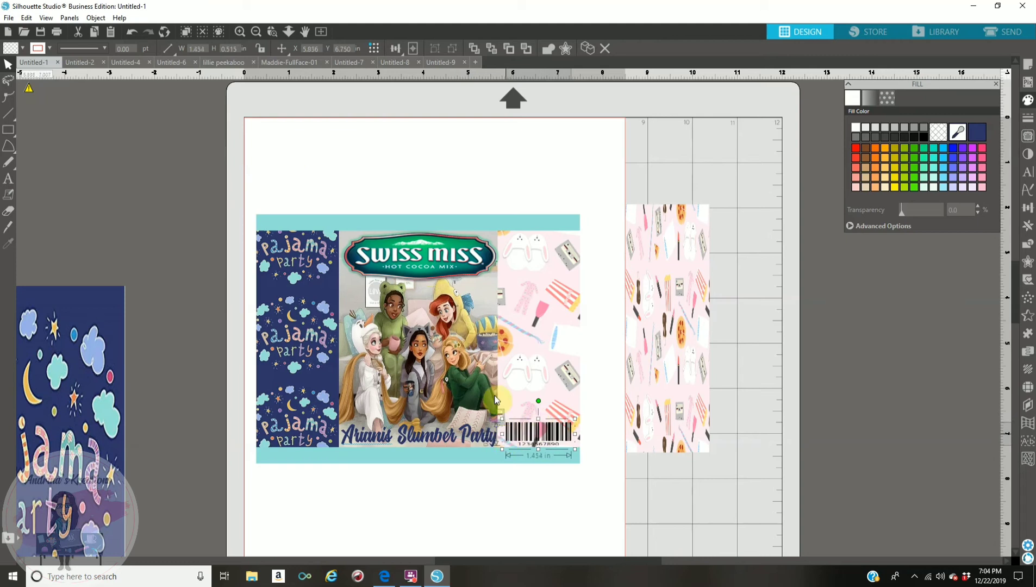
Step: Merge the Birthday Facts image and fit it on the pink panel above the barcode, about 1.70 in wide and 3.22 in high
left_click(8, 17)
left_click(38, 82)
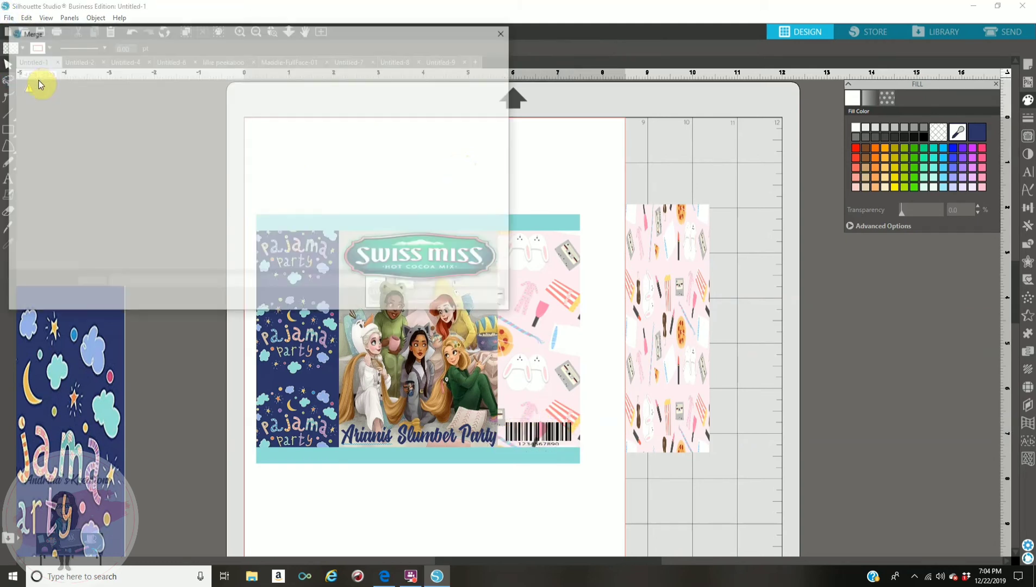
scroll(280, 201, "down", 2)
left_click(131, 233)
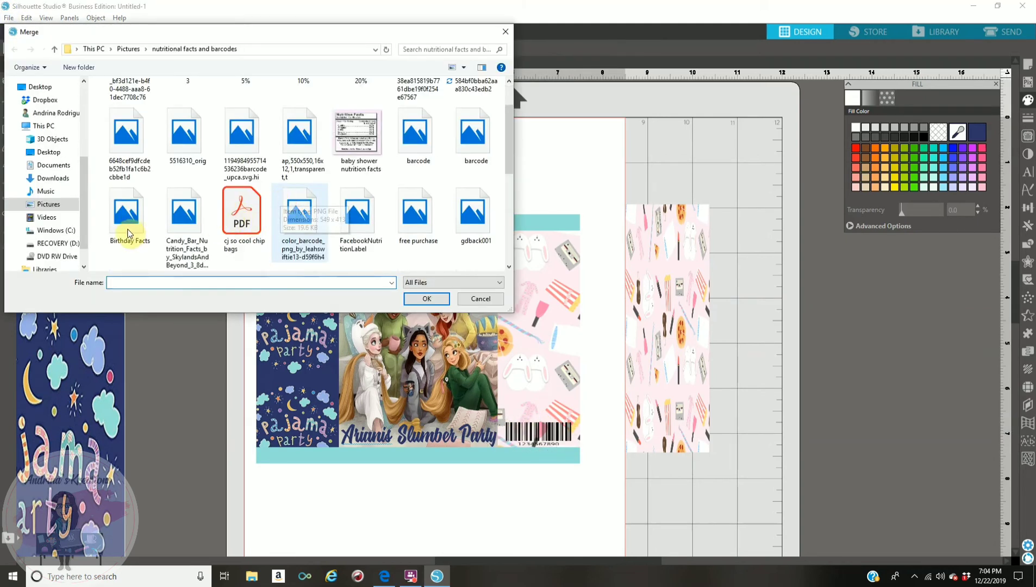
left_click(427, 298)
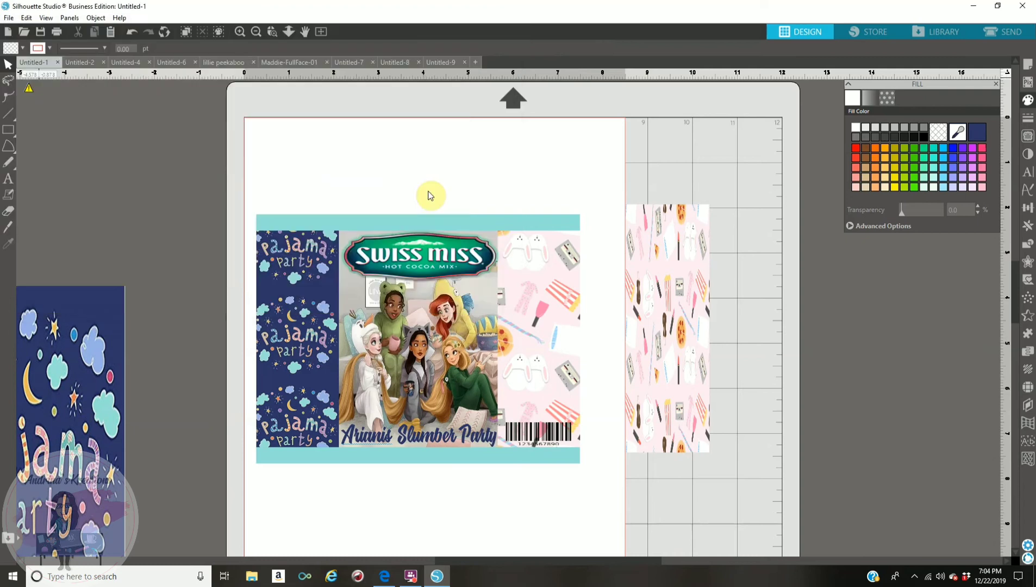
left_click(453, 227)
left_click_drag(454, 227, 581, 335)
left_click_drag(536, 448, 538, 386)
Step: Draw a rectangle about 0.55 in wide and 0.15 in high over "Growing Boy" on the facts label and fill it white
left_click(239, 32)
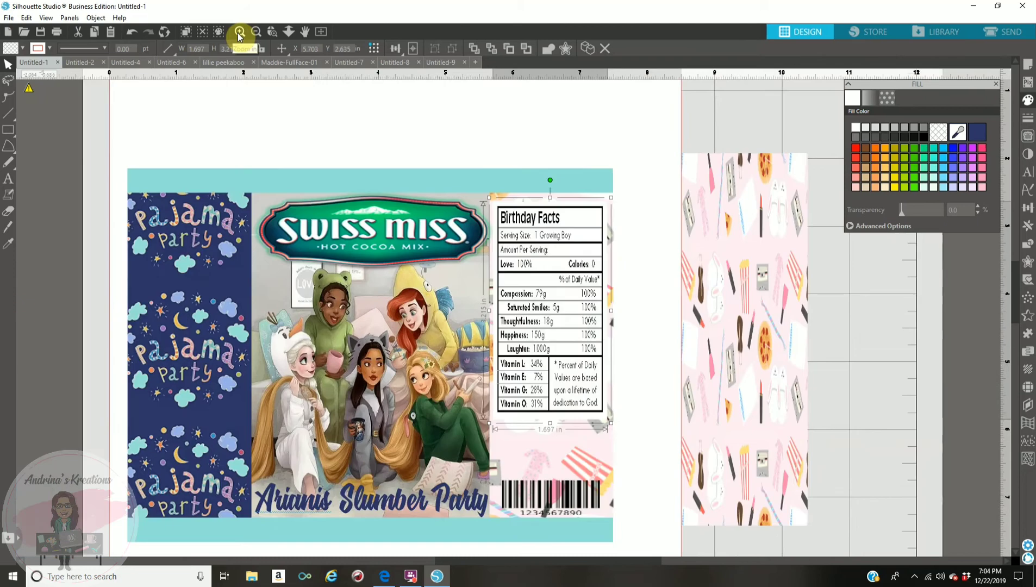
left_click(239, 33)
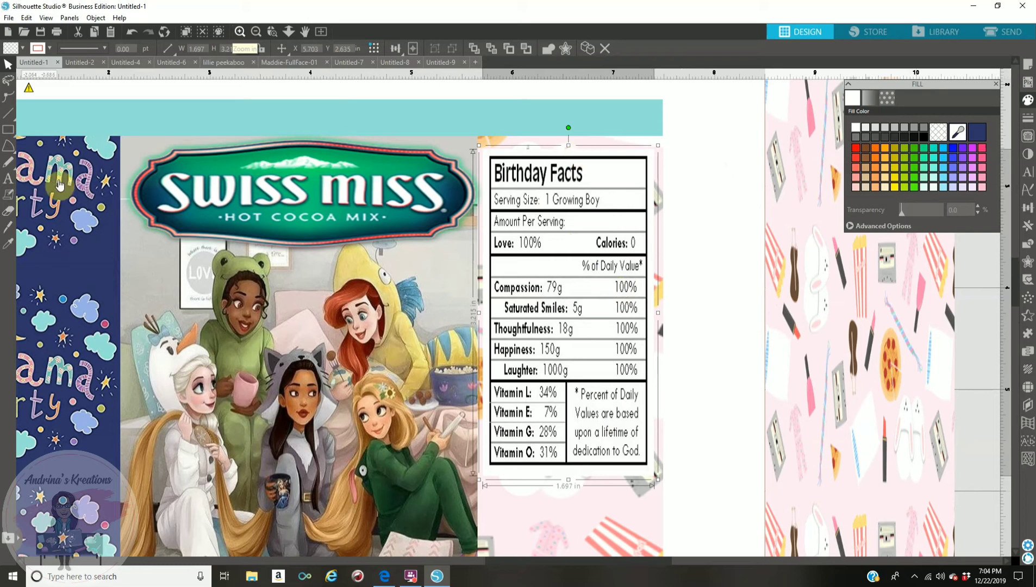
left_click(8, 136)
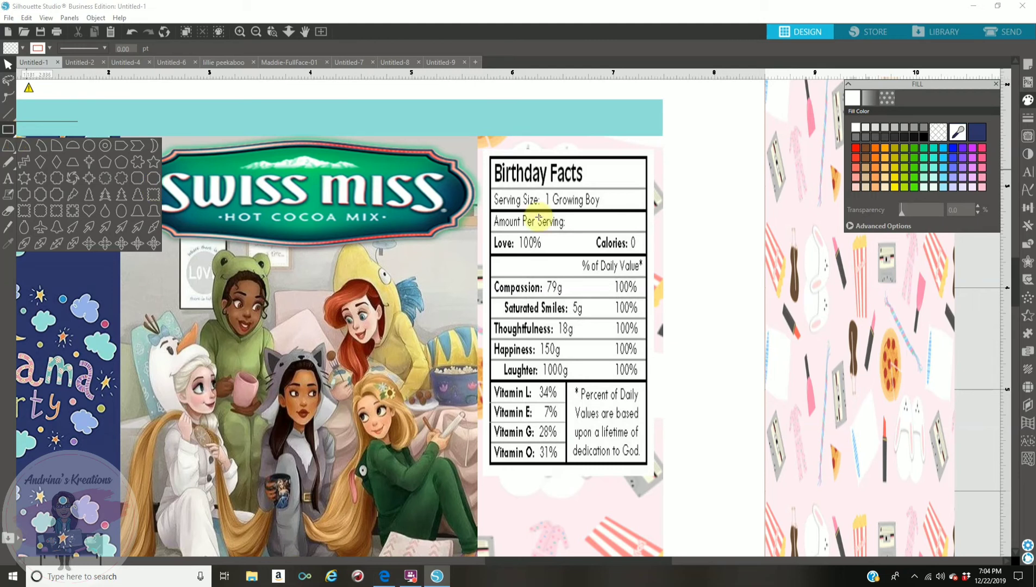
left_click_drag(550, 194, 607, 213)
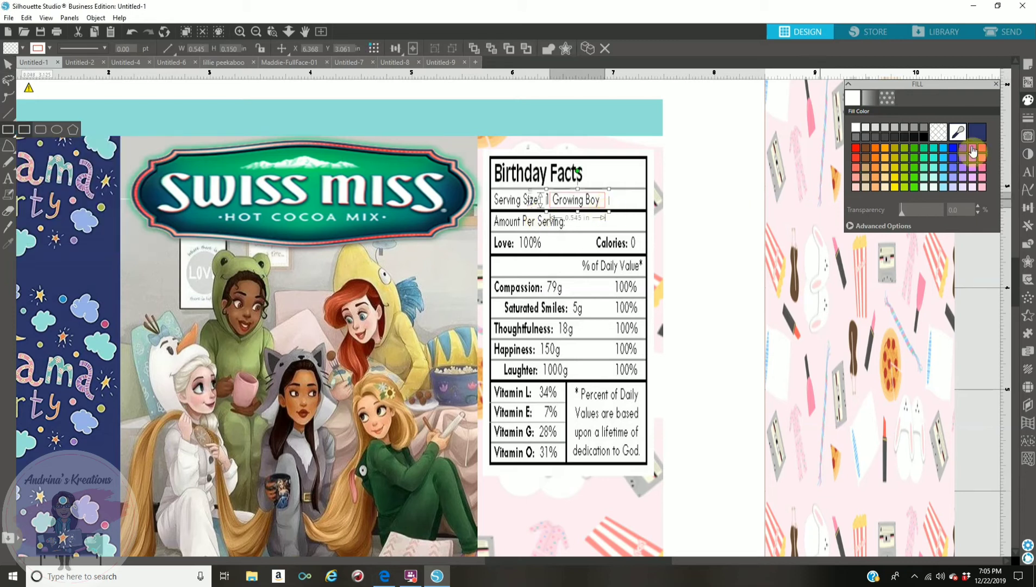
left_click(857, 129)
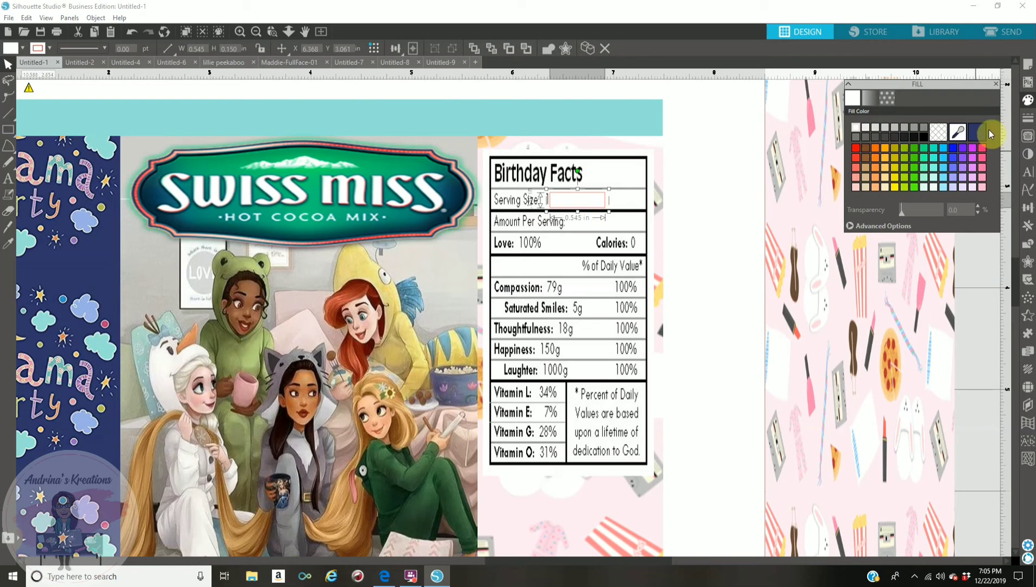
Step: Make the white cover rectangle's line color transparent and deselect it
left_click(1027, 118)
left_click(870, 99)
left_click(939, 132)
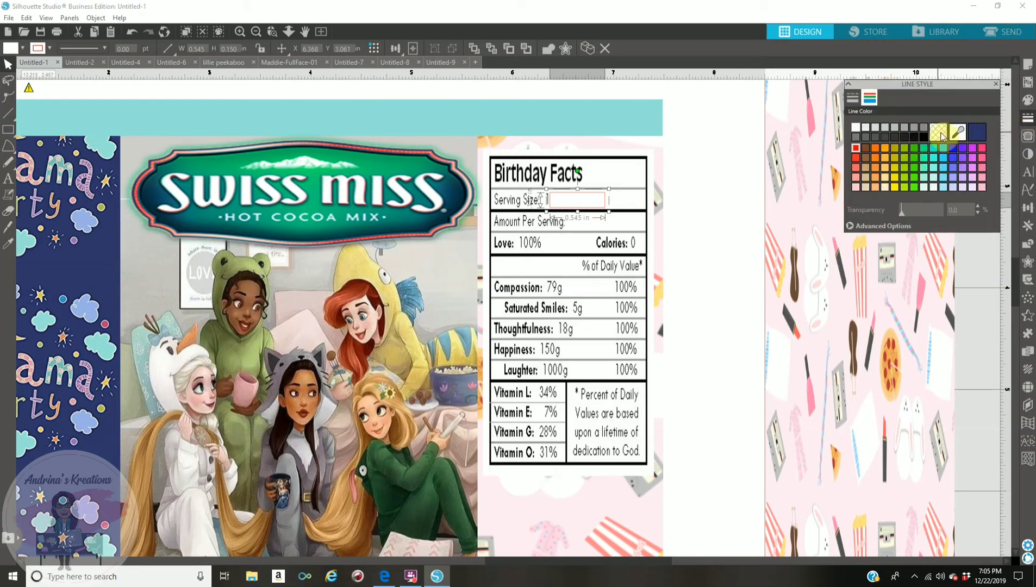
left_click(756, 227)
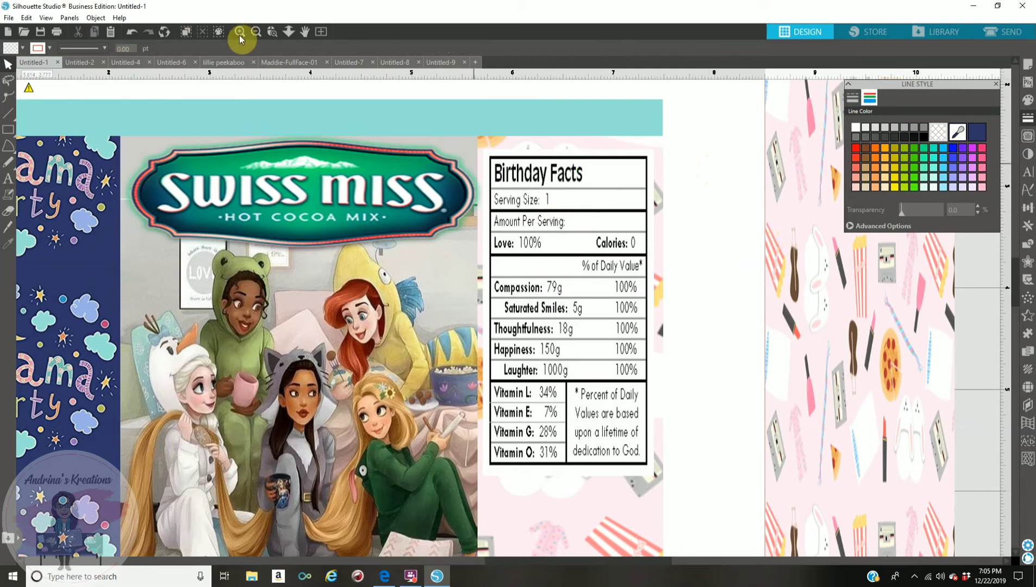
Step: Group the Birthday Facts label with the white rectangle covering its serving size text
left_click(256, 33)
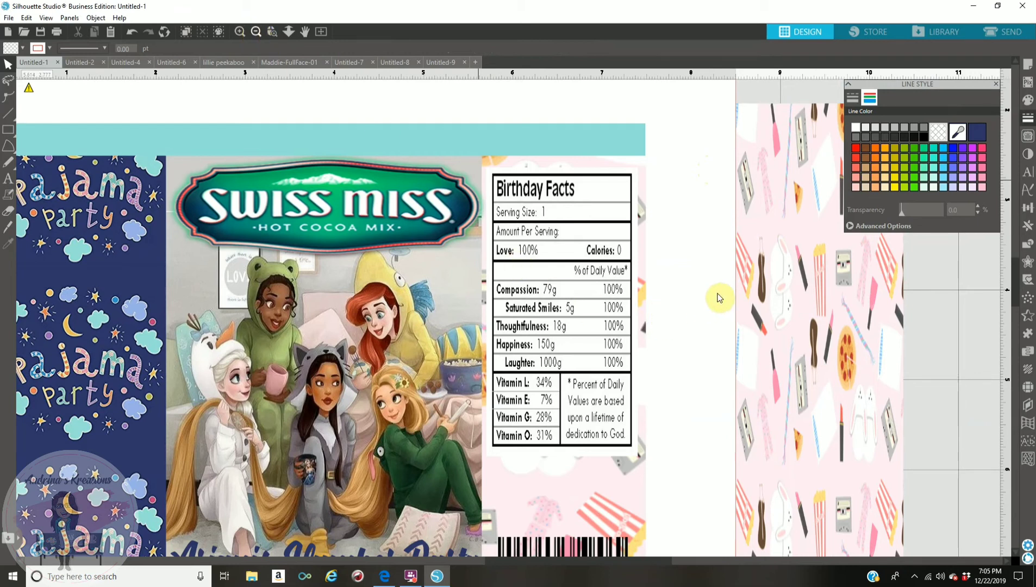
left_click(239, 33)
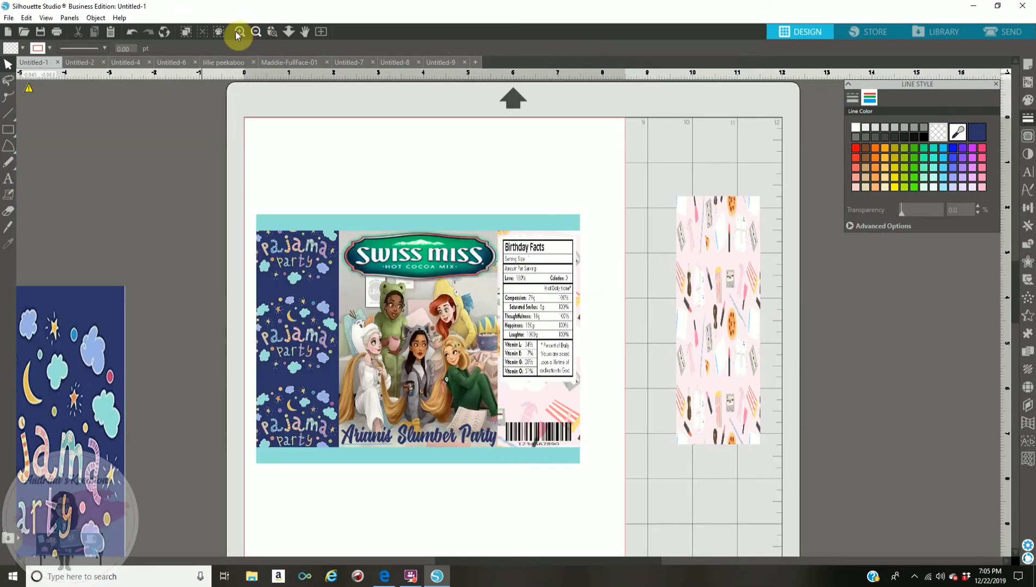
left_click(238, 33)
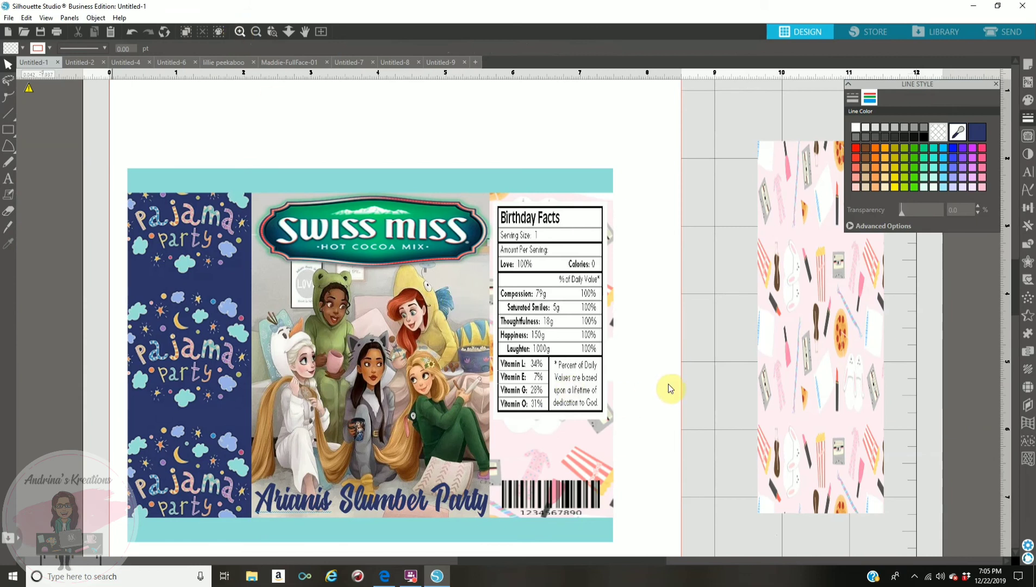
scroll(667, 384, "down", 1)
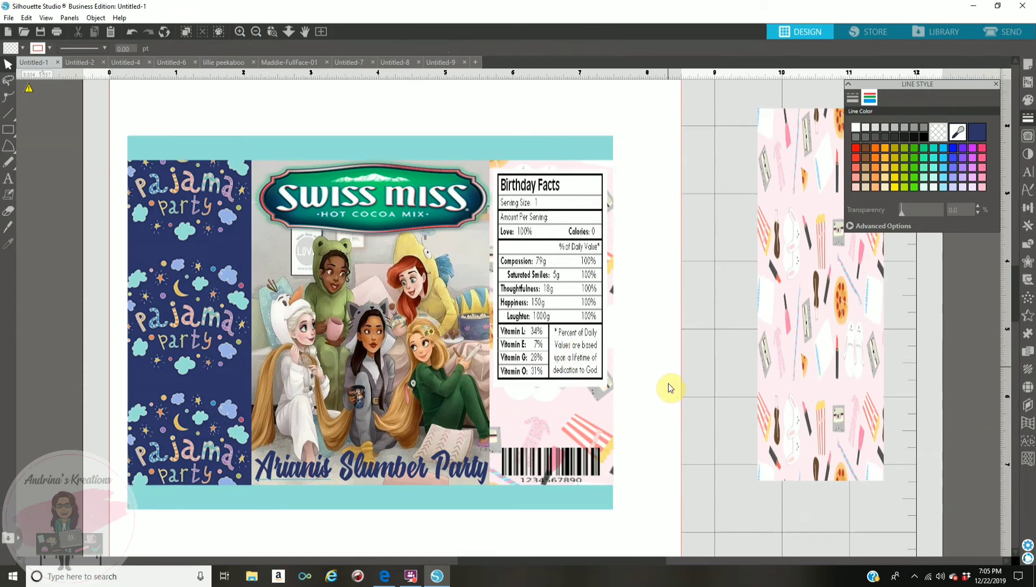
scroll(568, 293, "down", 1)
left_click(566, 294)
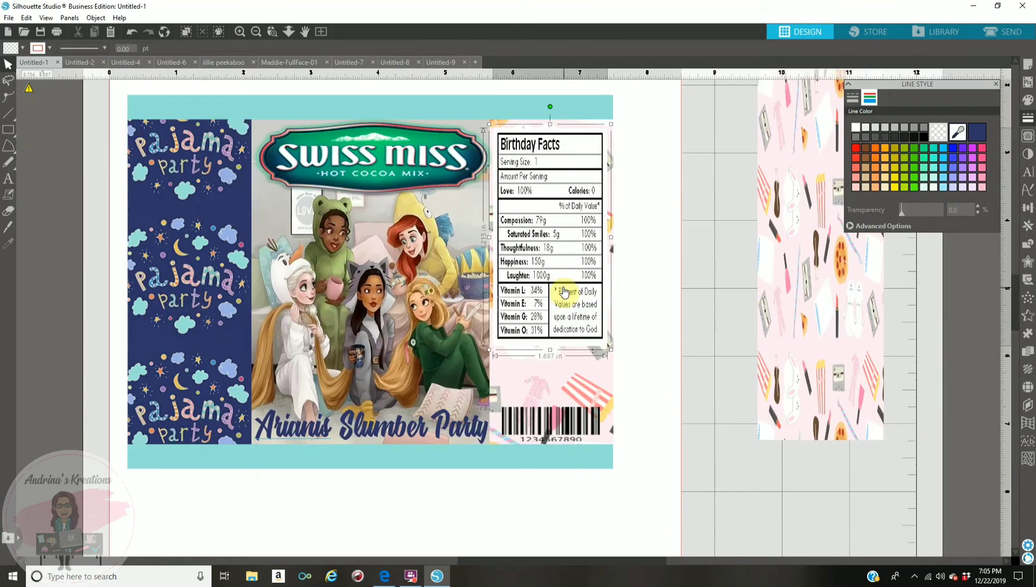
left_click(570, 170)
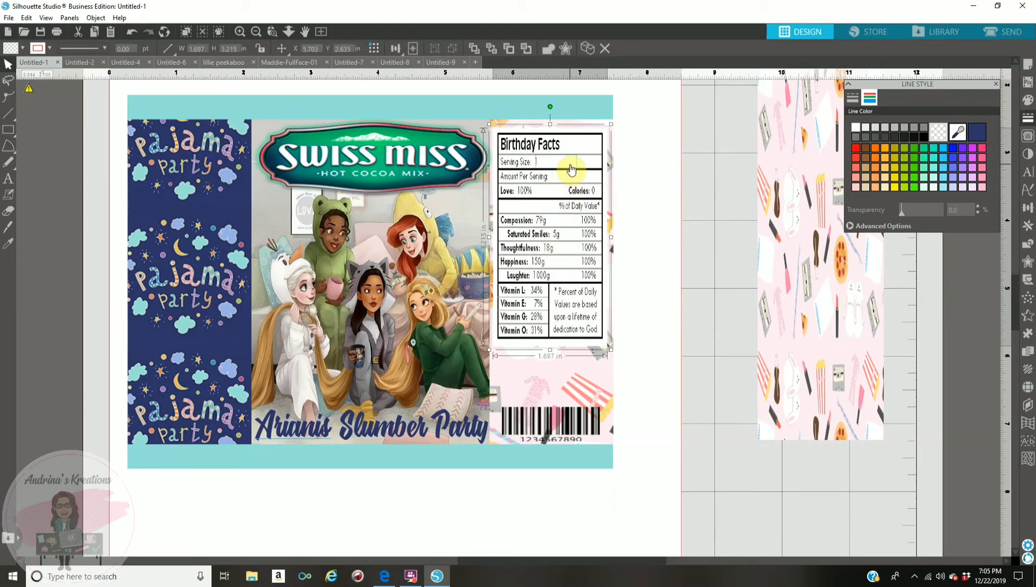
right_click(570, 169)
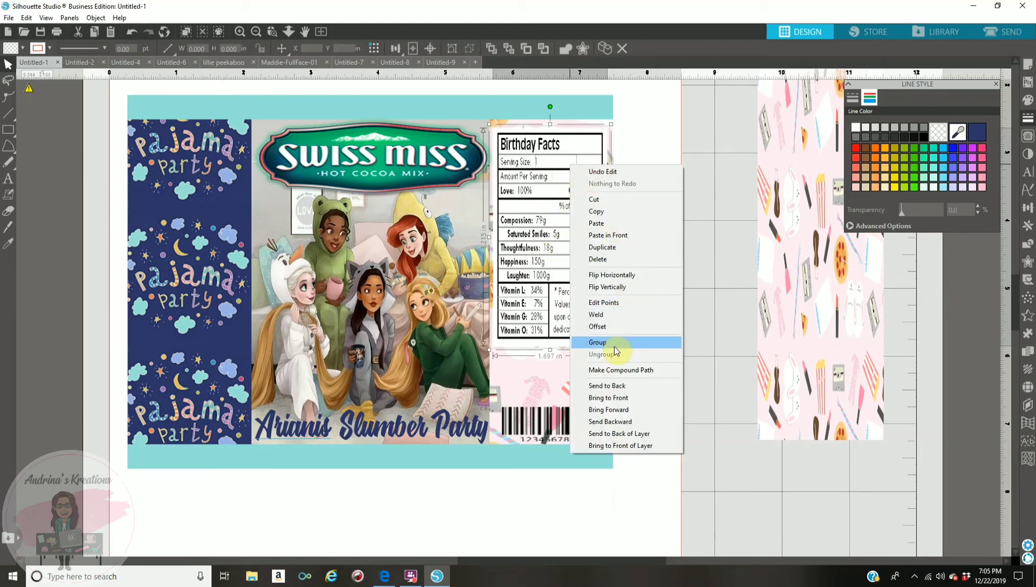
left_click(614, 348)
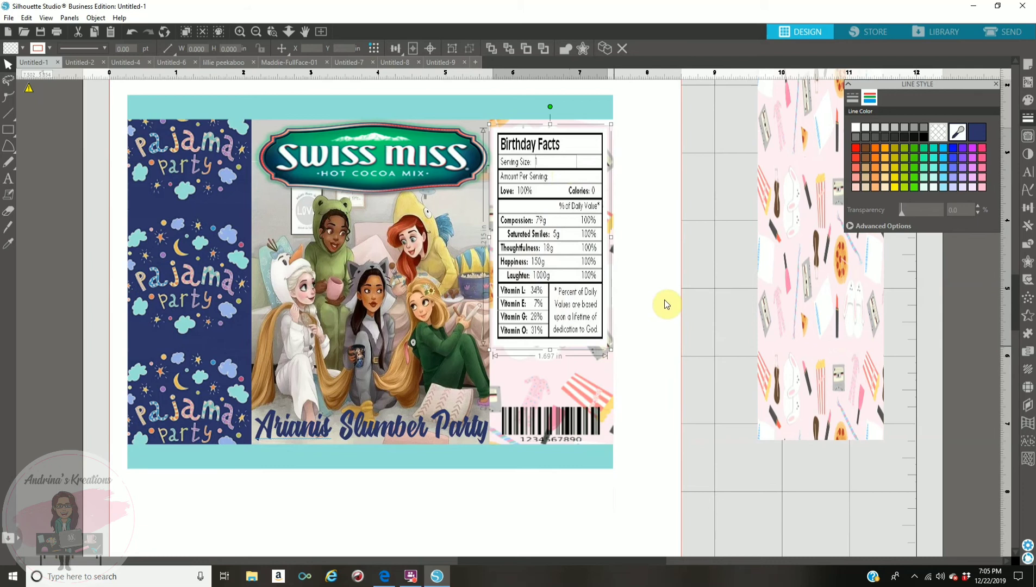
left_click(684, 255)
Step: Shrink the Birthday Facts label to about 1.57 in wide and 3.08 in high within the pink panel, then deselect it
left_click(575, 249)
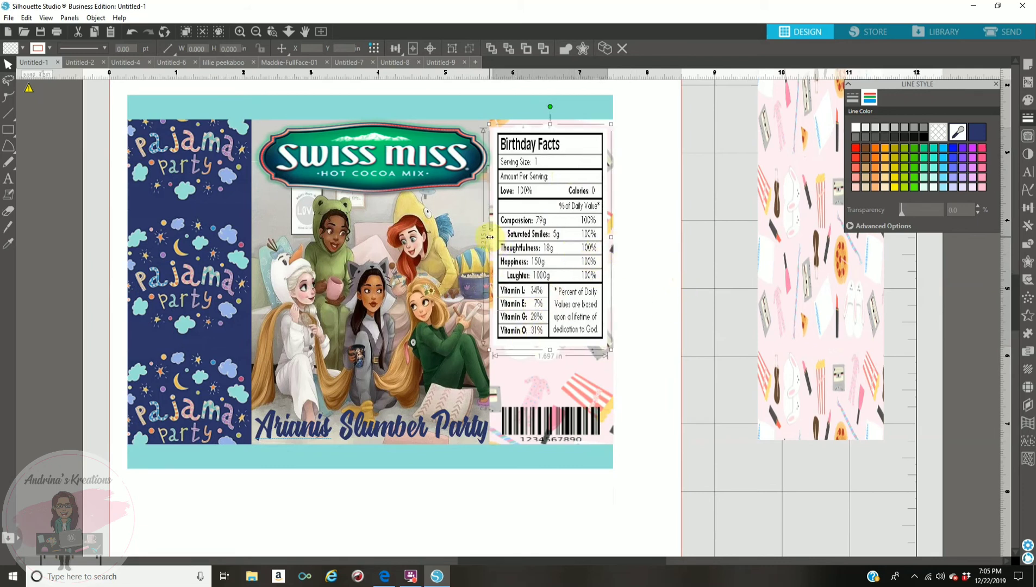
left_click_drag(491, 237, 501, 242)
left_click_drag(553, 350, 559, 344)
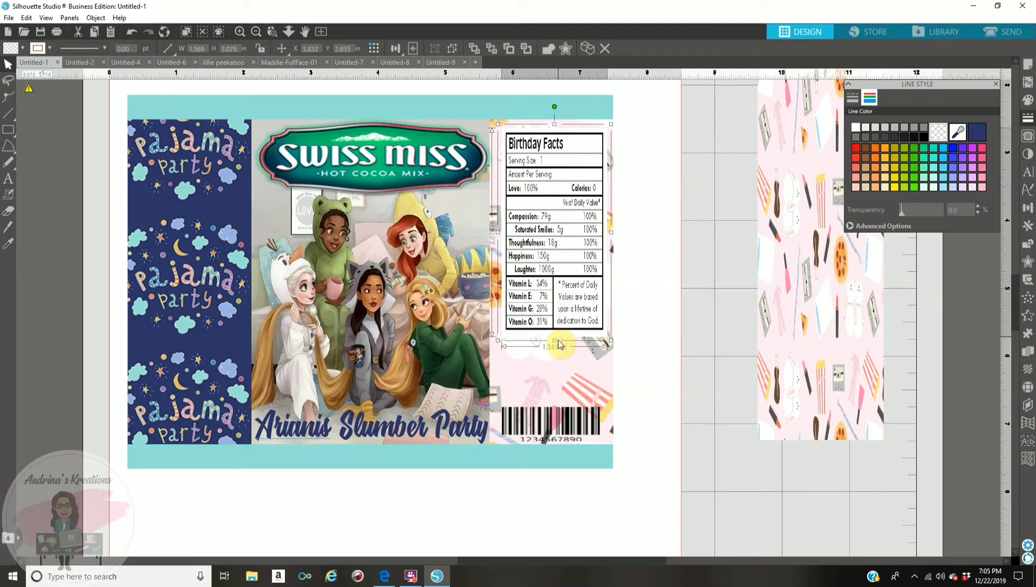
left_click(688, 285)
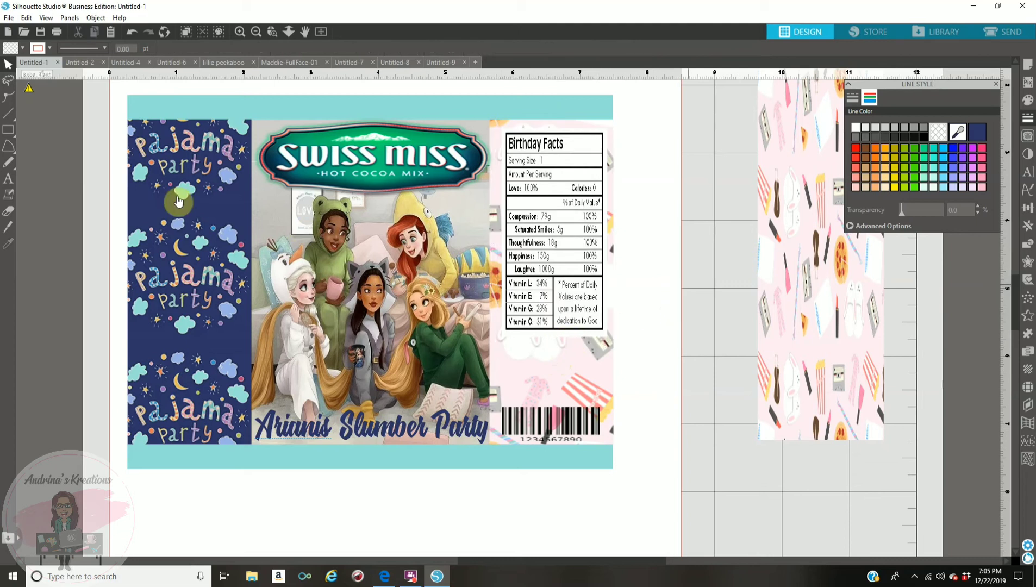
Step: Add a text object near the navy pajama panel reading "Lets have some fun!", with each word on its own line
left_click(8, 178)
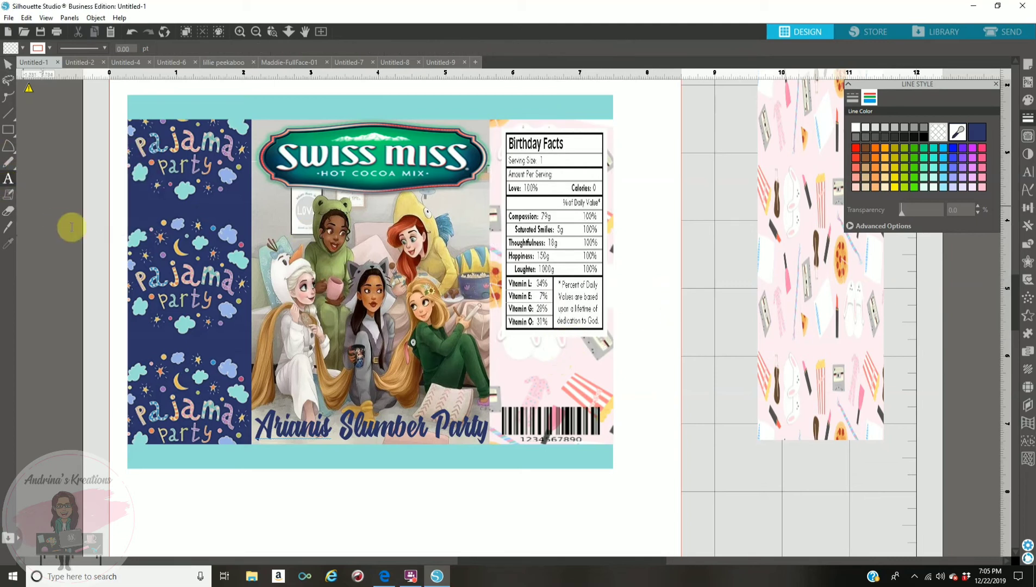
left_click(95, 232)
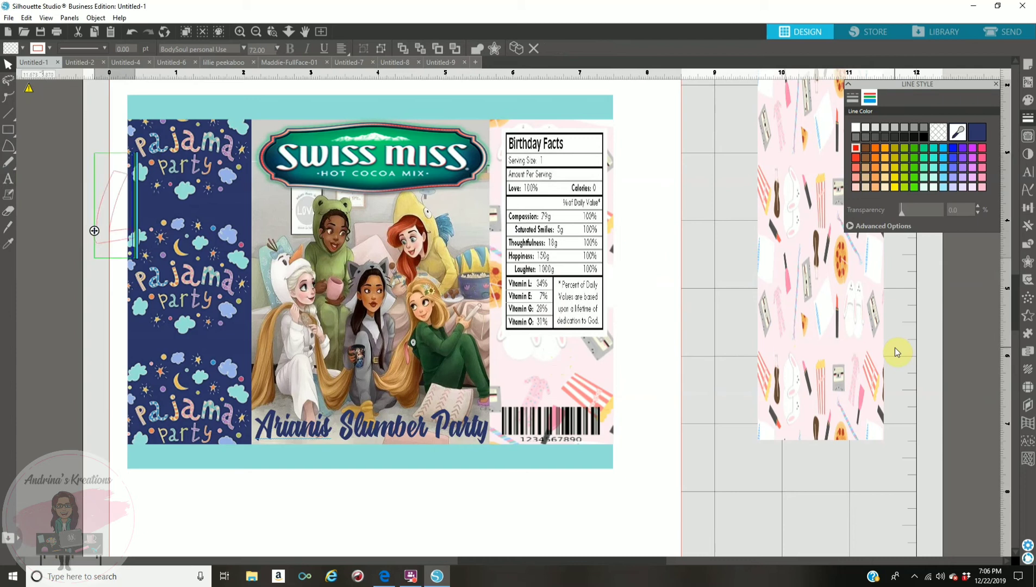
type("hl")
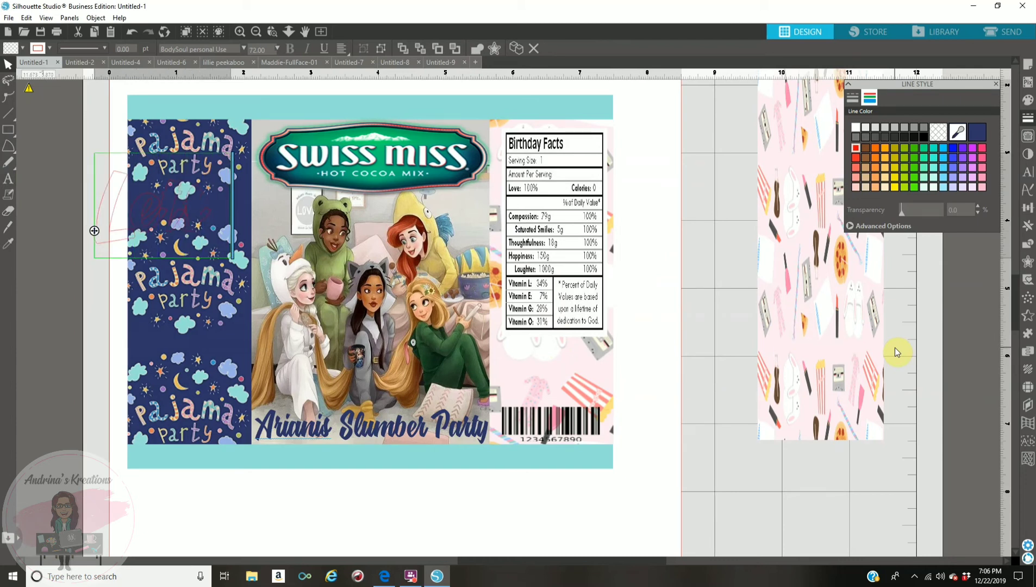
key("Return")
type("Wh")
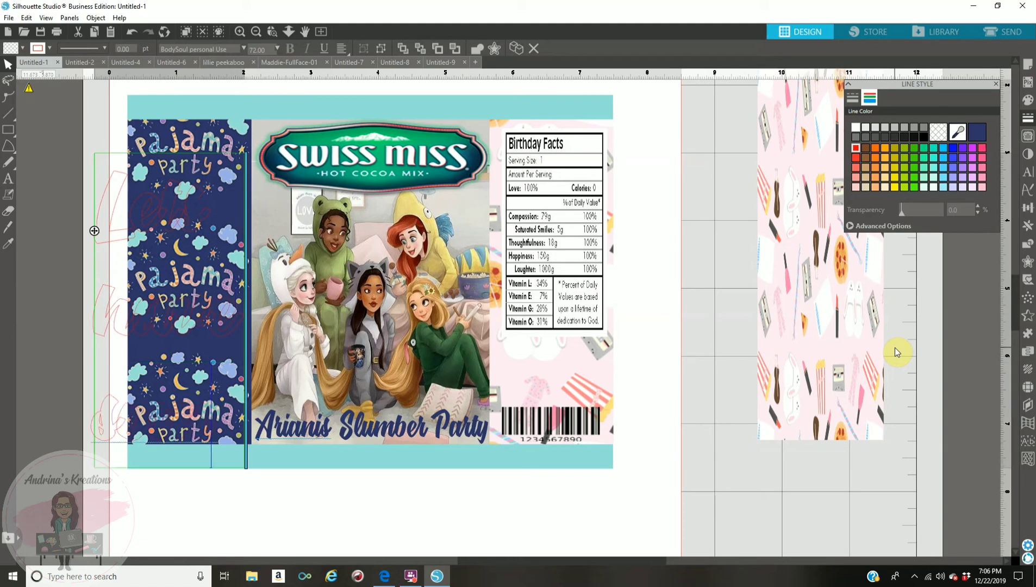
key("Return")
type("fun")
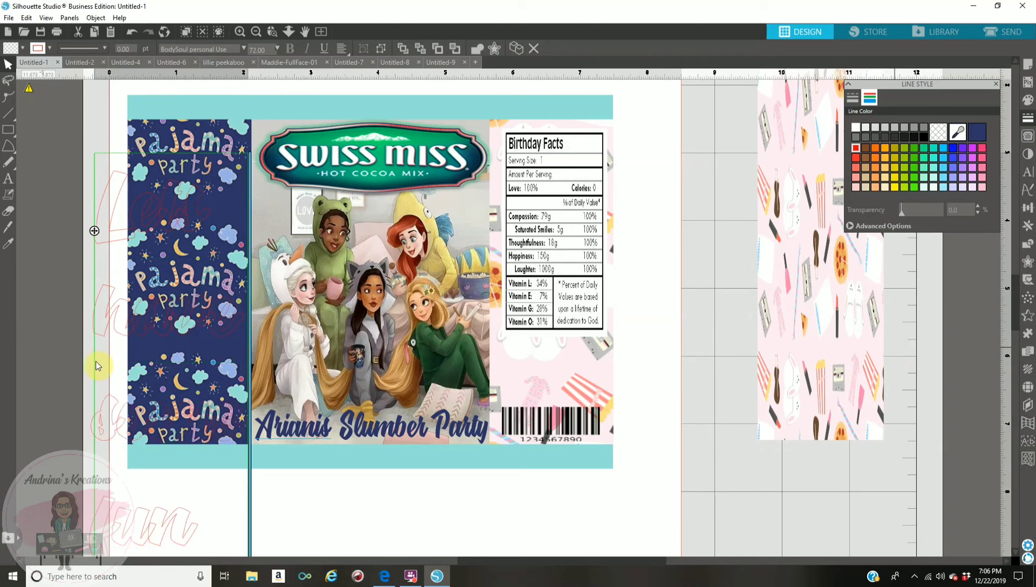
type("!")
scroll(125, 456, "down", 1)
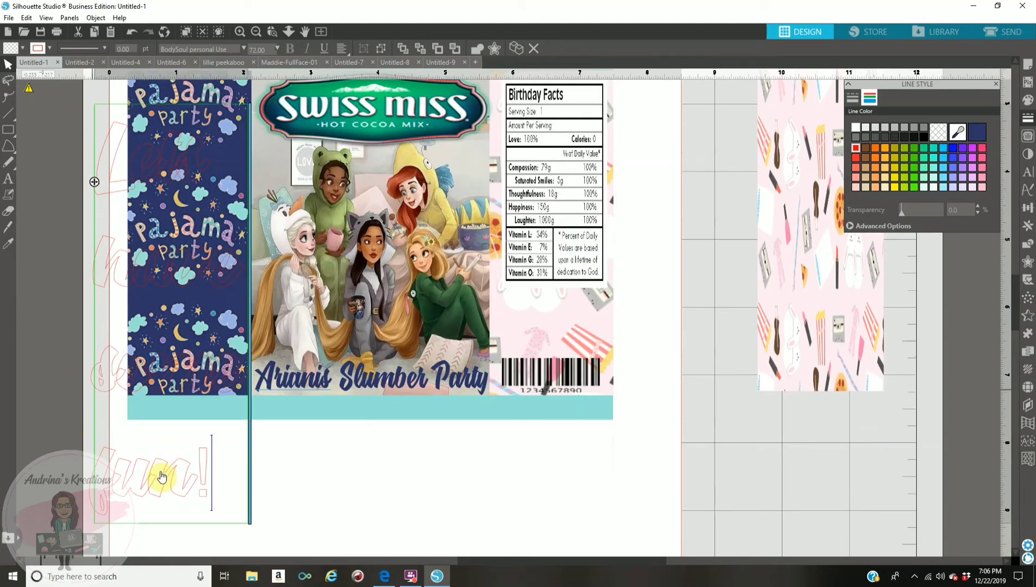
key("Escape")
Step: Fill the "Lets have some fun!" text with turquoise and center-align its lines
left_click(1027, 99)
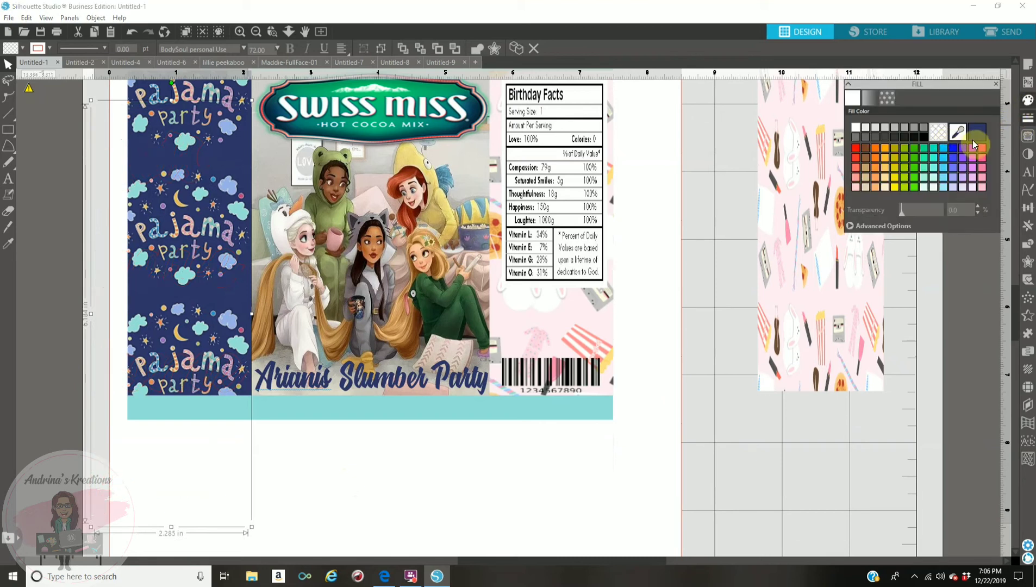
left_click(935, 153)
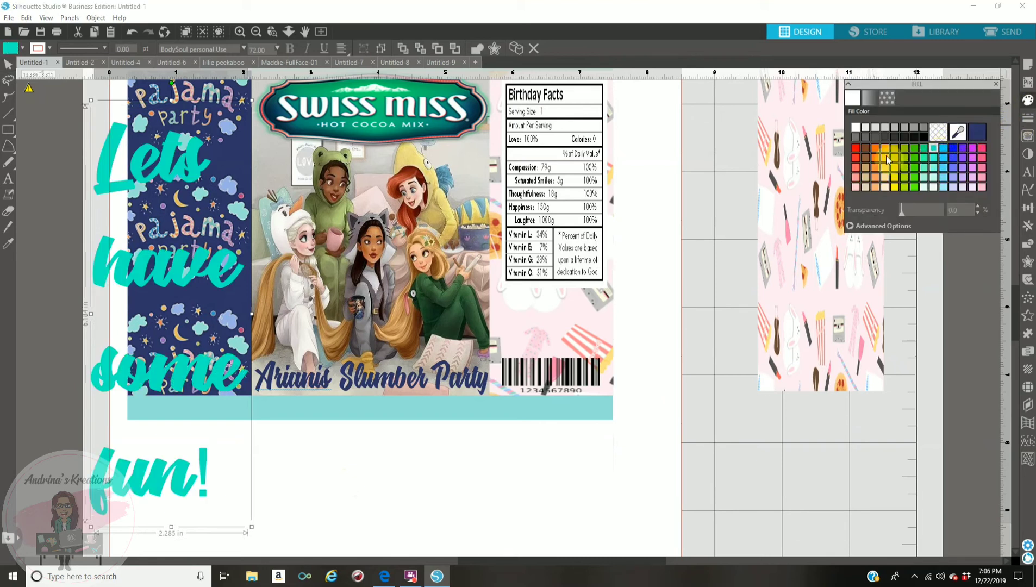
left_click(1027, 173)
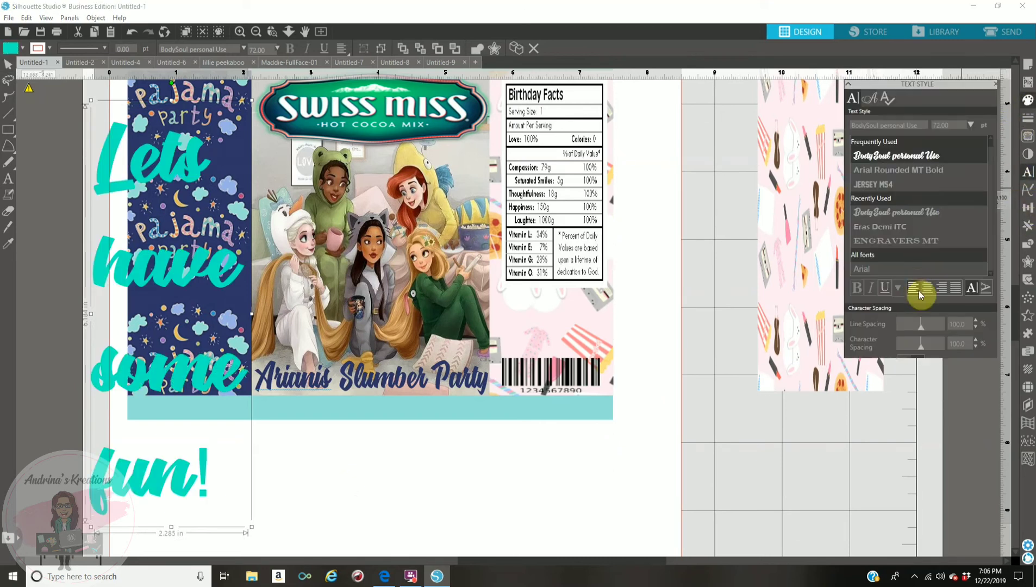
left_click(927, 287)
Step: Shrink the "Lets have some fun!" text to about 40.20 pt and move it onto the middle of the navy pajama panel
left_click(7, 64)
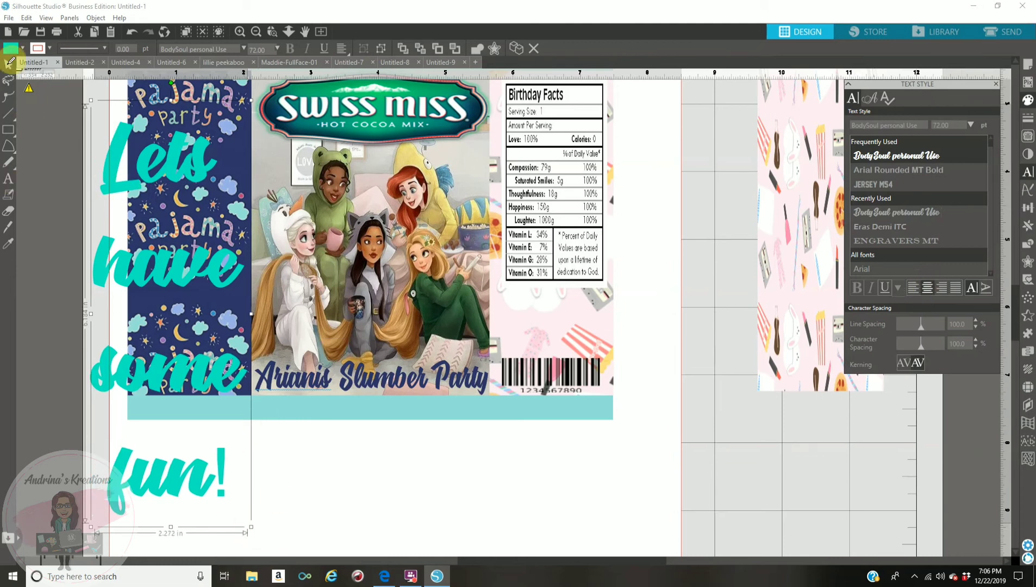
left_click(251, 517)
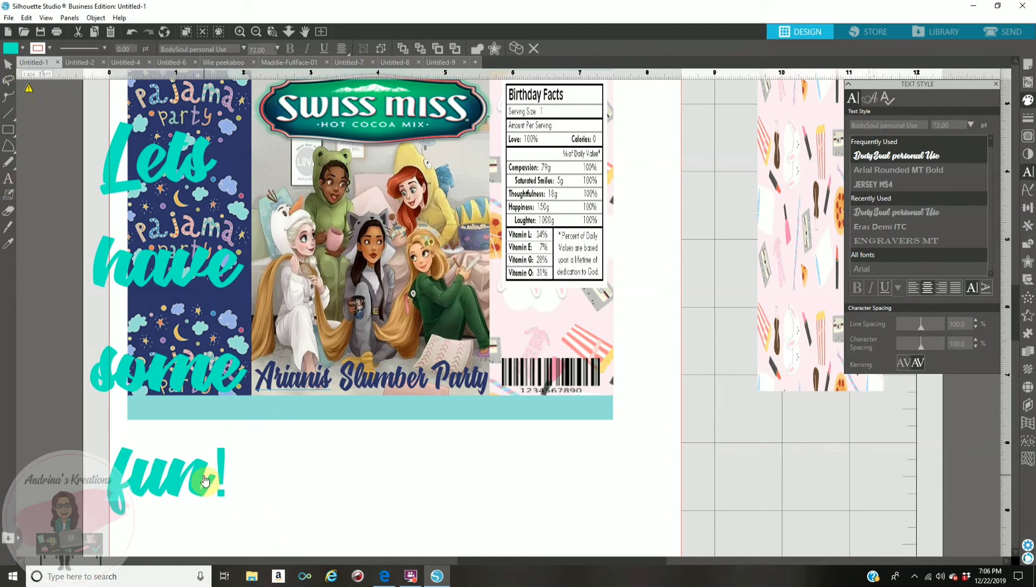
left_click(204, 481)
left_click_drag(249, 554, 217, 337)
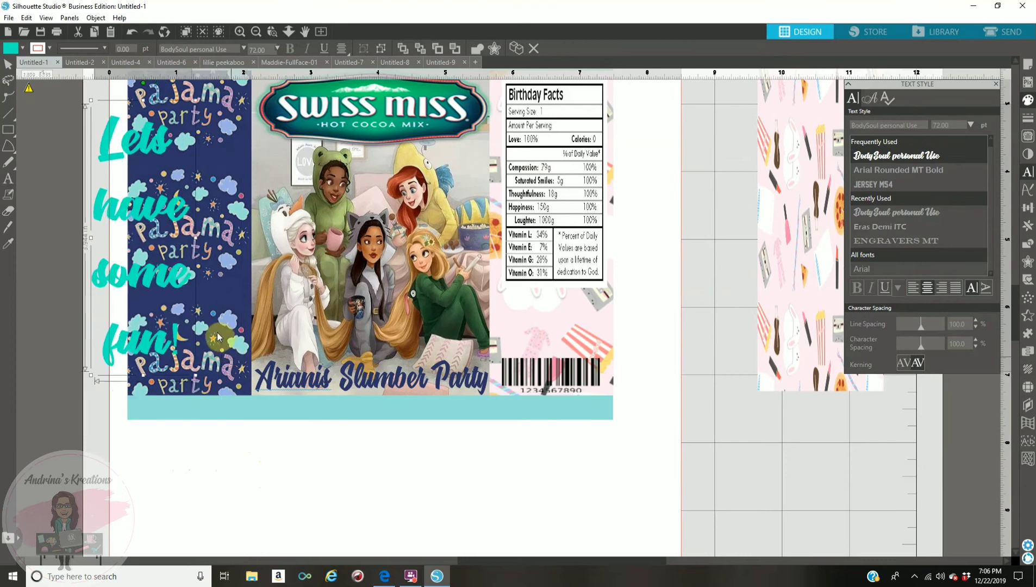
left_click_drag(130, 274, 170, 259)
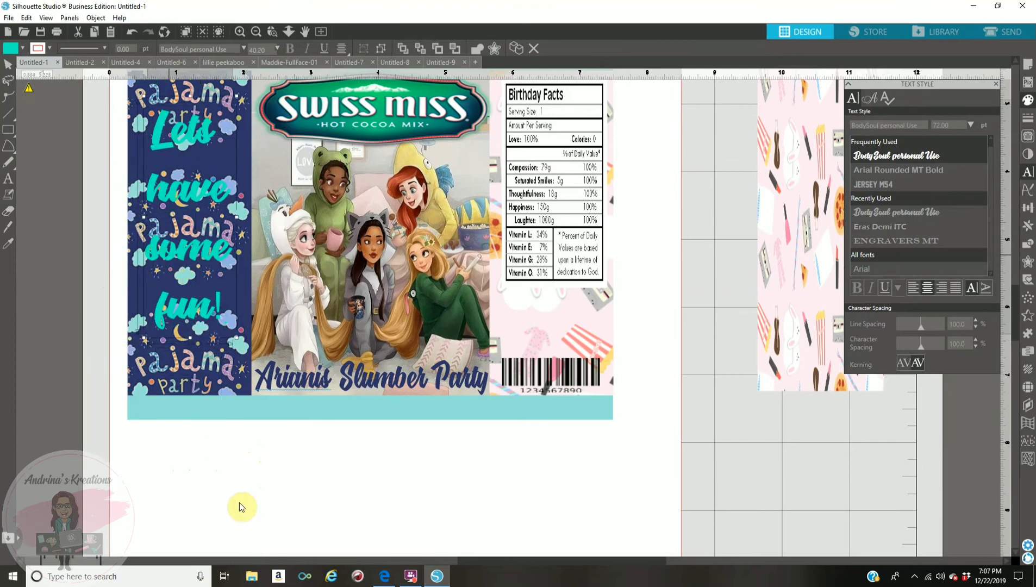
scroll(242, 507, "up", 1)
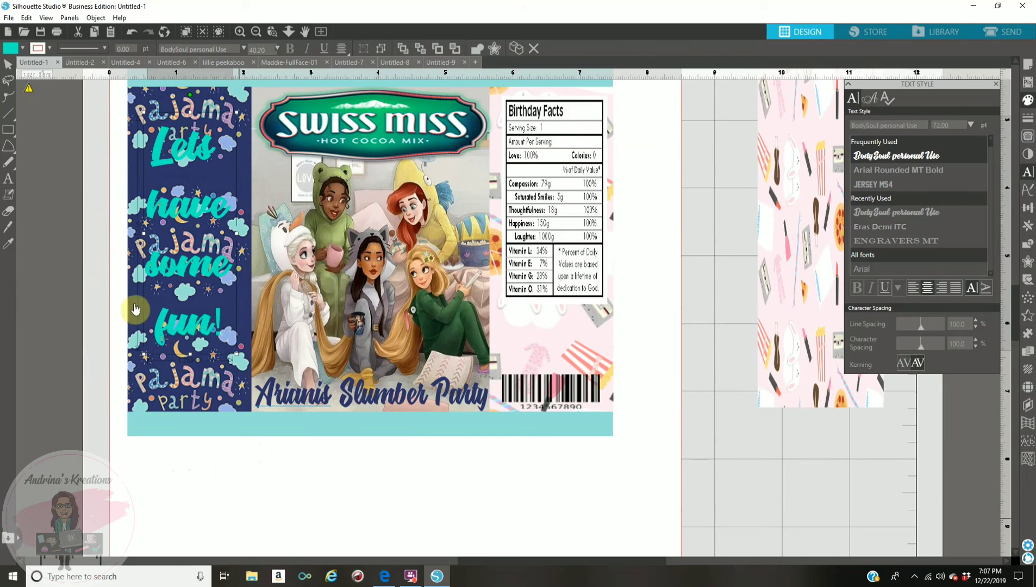
Step: Lower the "Lets have some fun!" text slightly on the navy pajama panel and give it a rounded 0.105 in offset outline
scroll(189, 174, "up", 2)
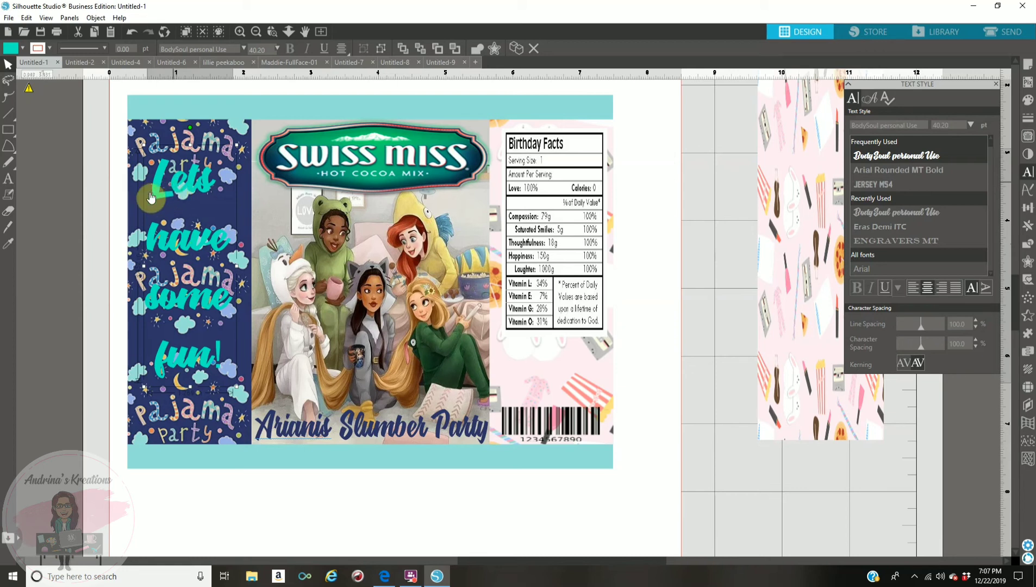
mouse_move(143, 212)
left_mouse_down()
mouse_move(119, 235)
mouse_move(83, 222)
mouse_move(139, 228)
mouse_move(159, 224)
mouse_move(156, 214)
left_mouse_up()
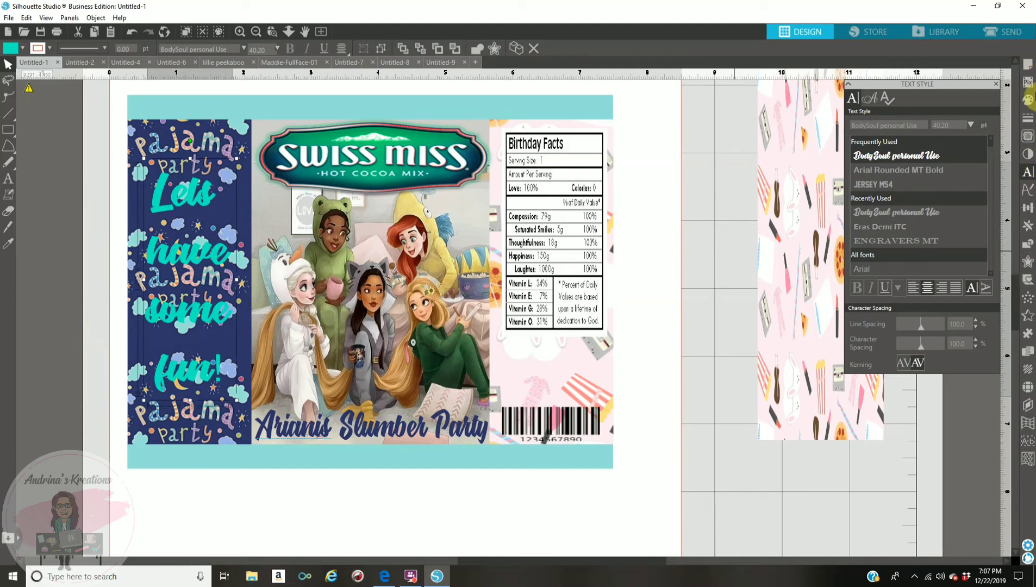
left_click(1027, 263)
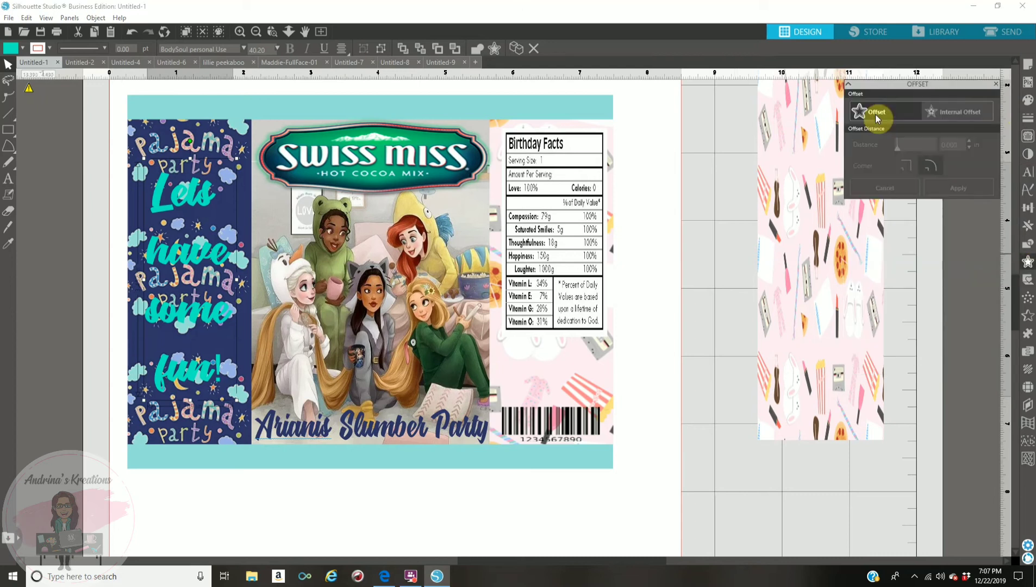
left_click(876, 114)
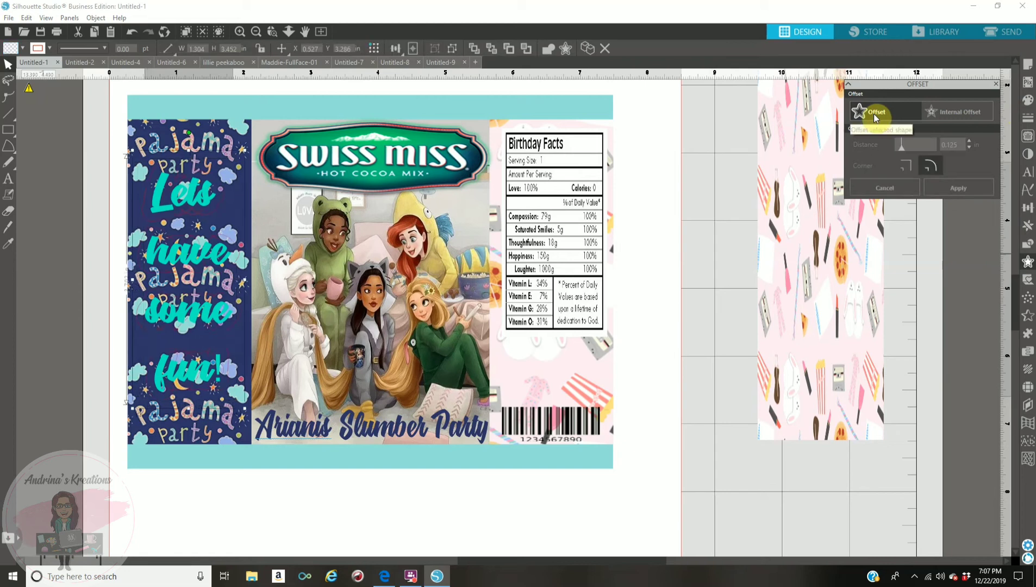
left_click(969, 146)
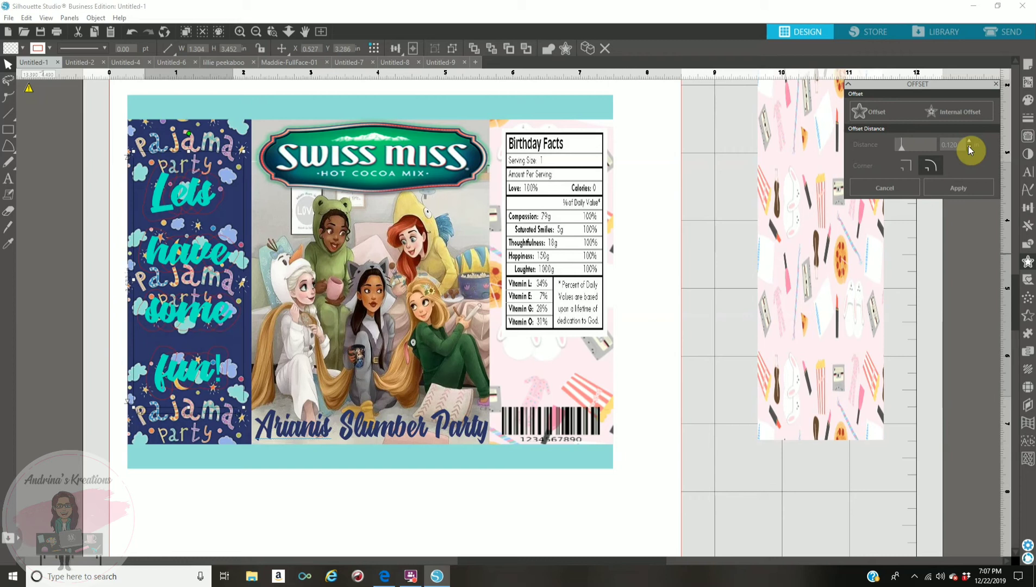
left_click(968, 147)
left_click(968, 146)
left_click(968, 147)
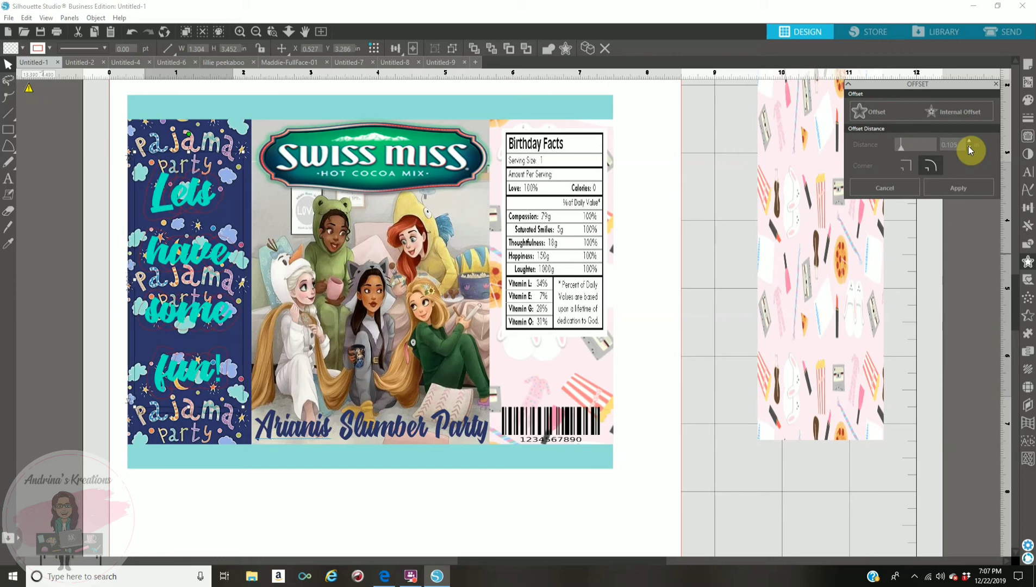
Step: Fill the offset outline around the "Lets have some fun!" text with white and deselect it
left_click(1028, 102)
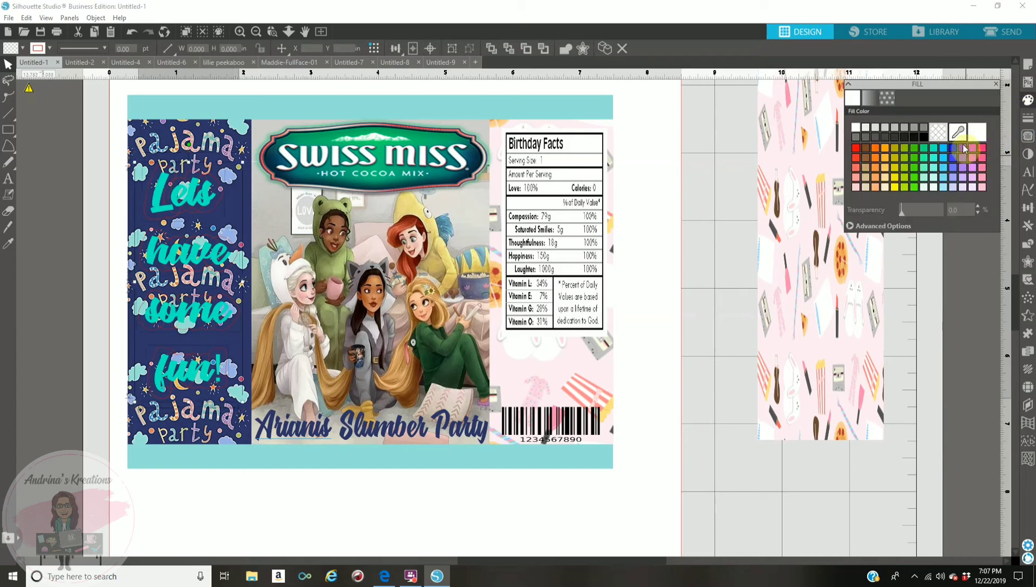
left_click(975, 133)
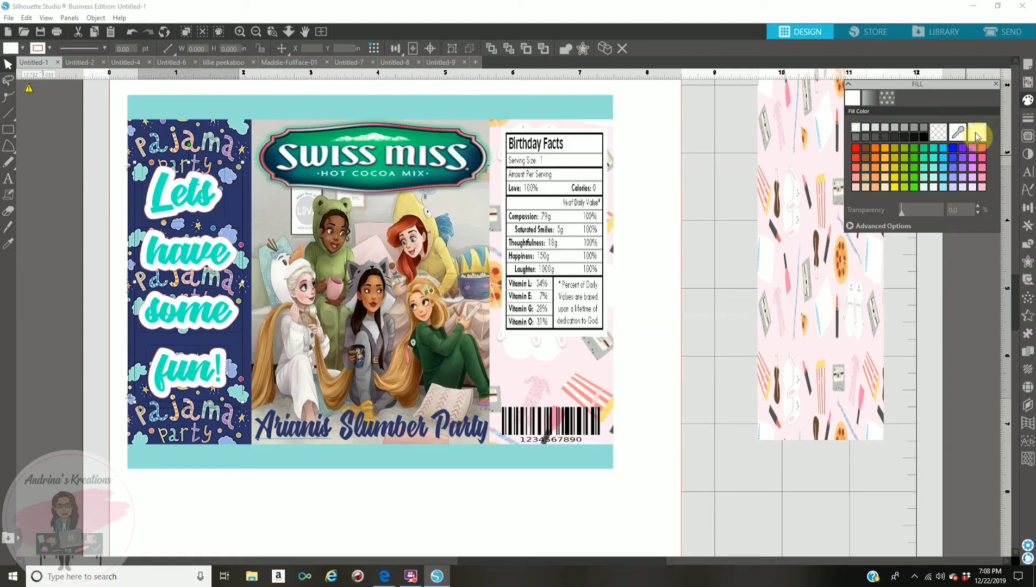
left_click(53, 190)
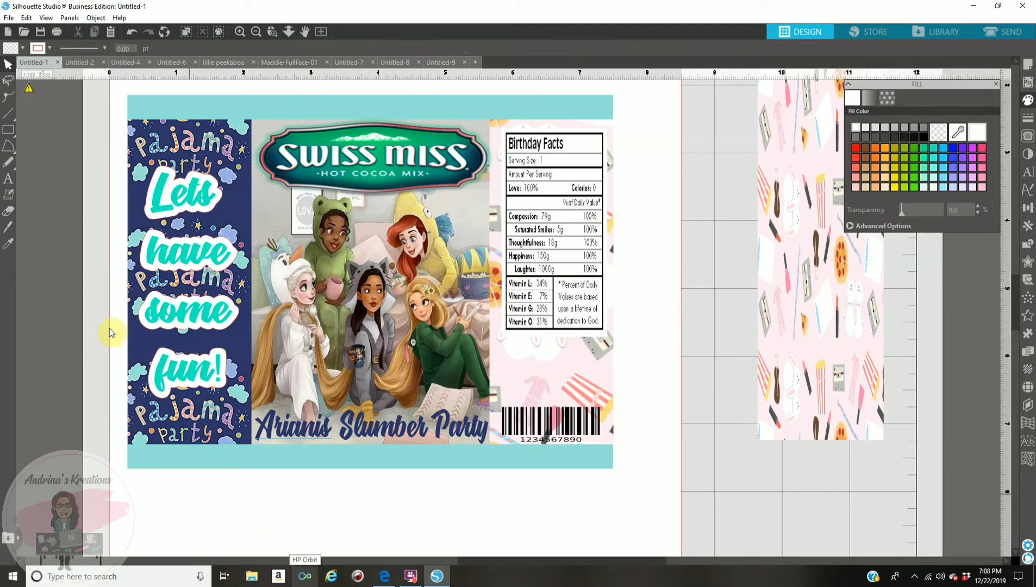
Step: Move the spare pink patterned strip across to the other side of the page, beside the spare navy pajama pattern
scroll(185, 180, "up", 1)
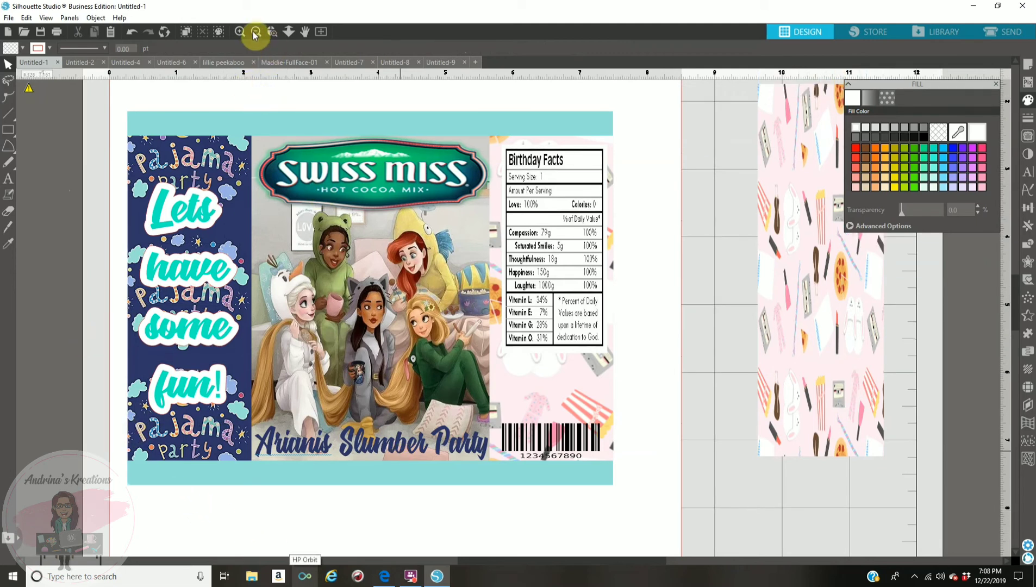
scroll(255, 34, "down", 1)
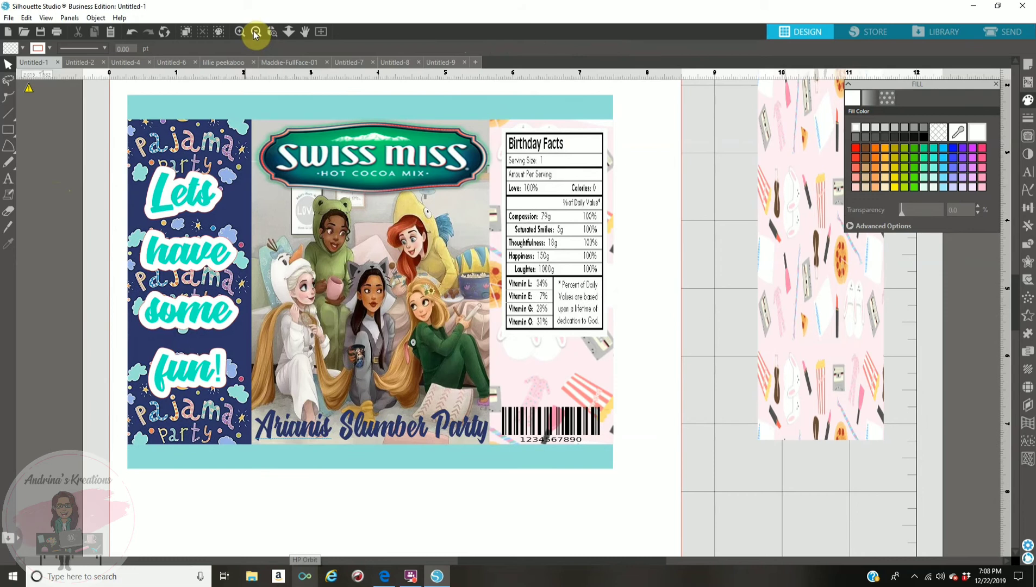
left_click(256, 32)
left_click_drag(715, 263, 6, 227)
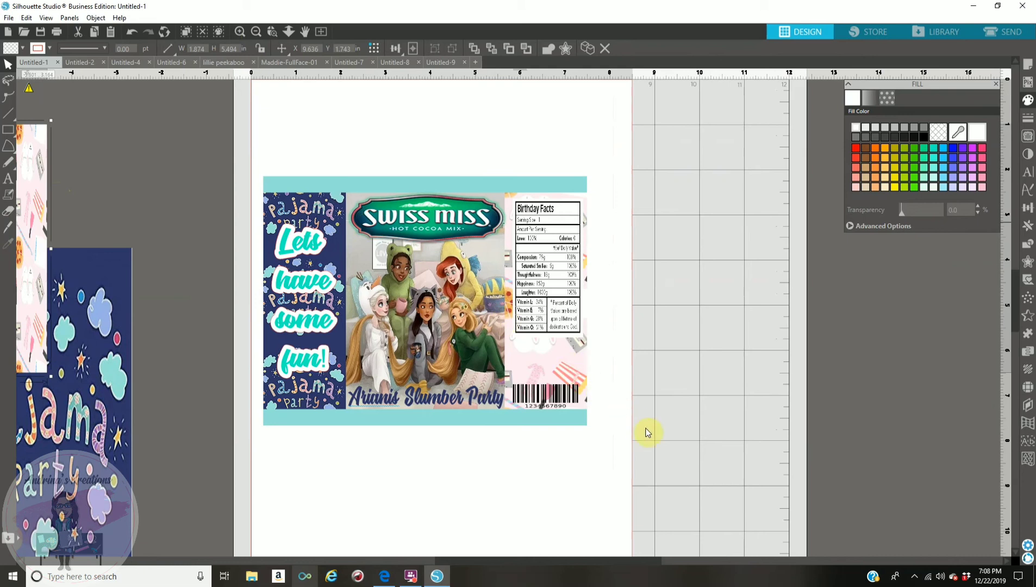
Step: Try to group all the wrapper pieces into one object, and undo the grouping
key("Tab")
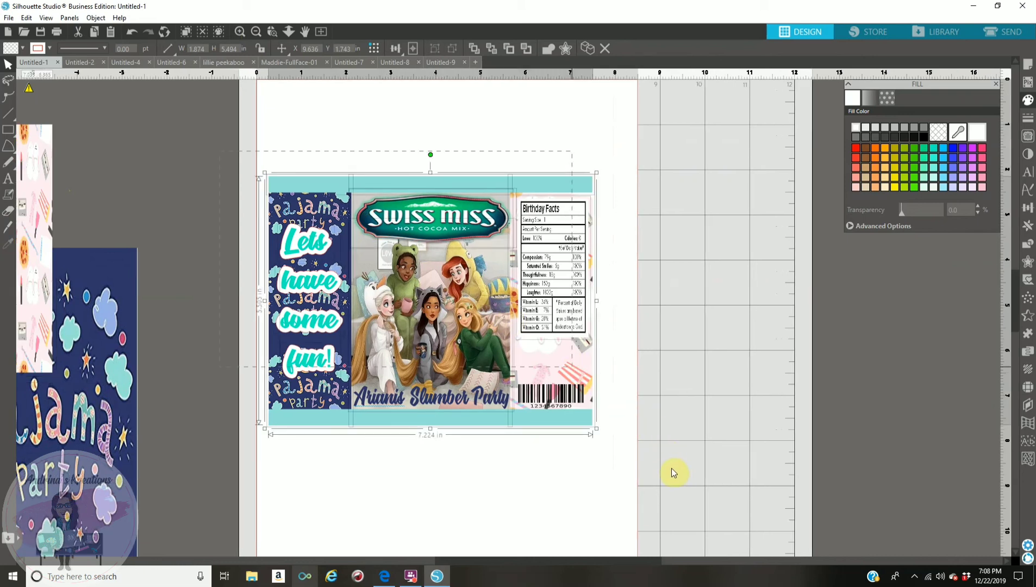
right_click(511, 358)
left_click(548, 226)
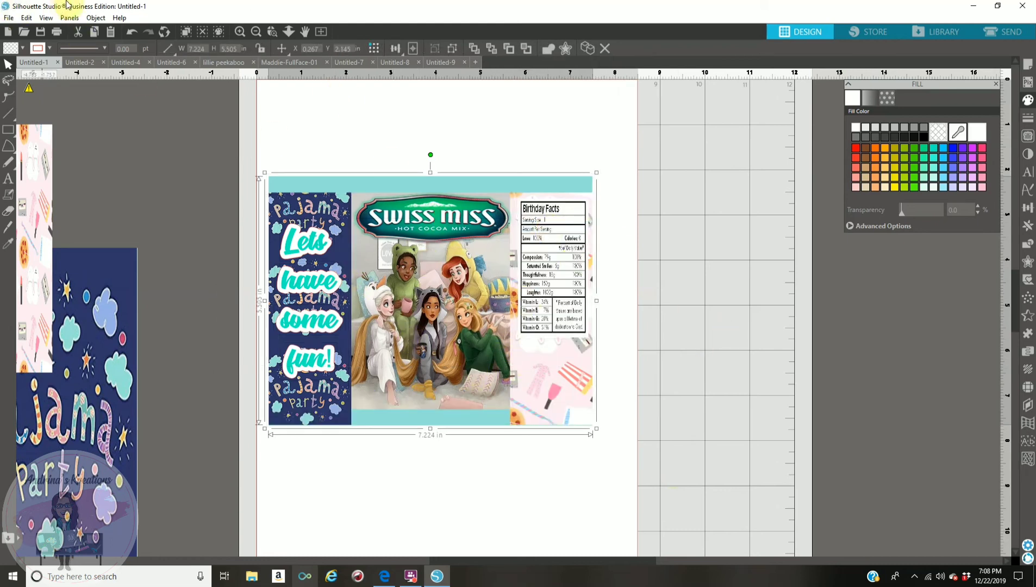
left_click(132, 32)
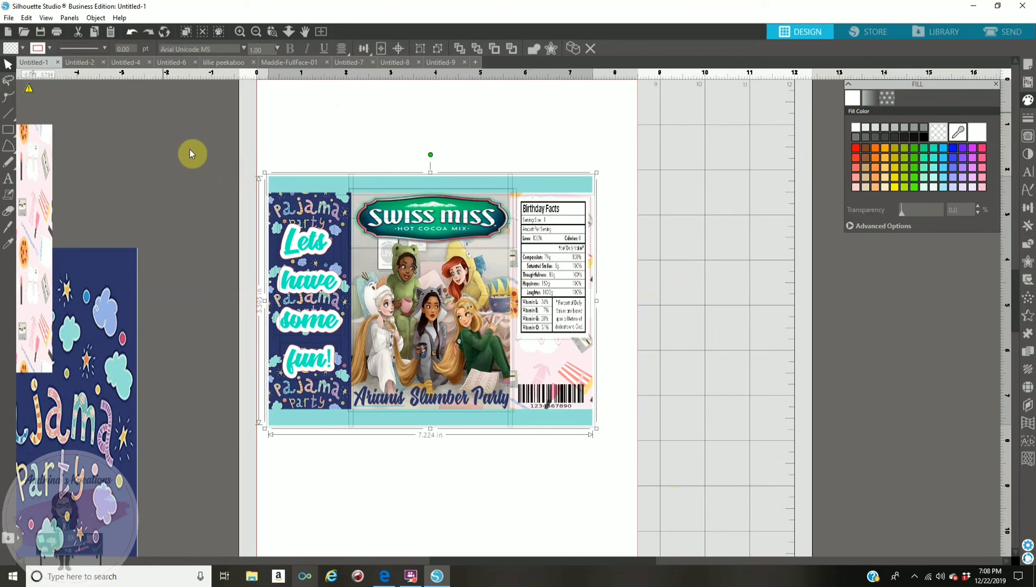
Step: Select the complete wrapper, including the party text and barcode, and group it into one object
left_click_drag(246, 140, 635, 464)
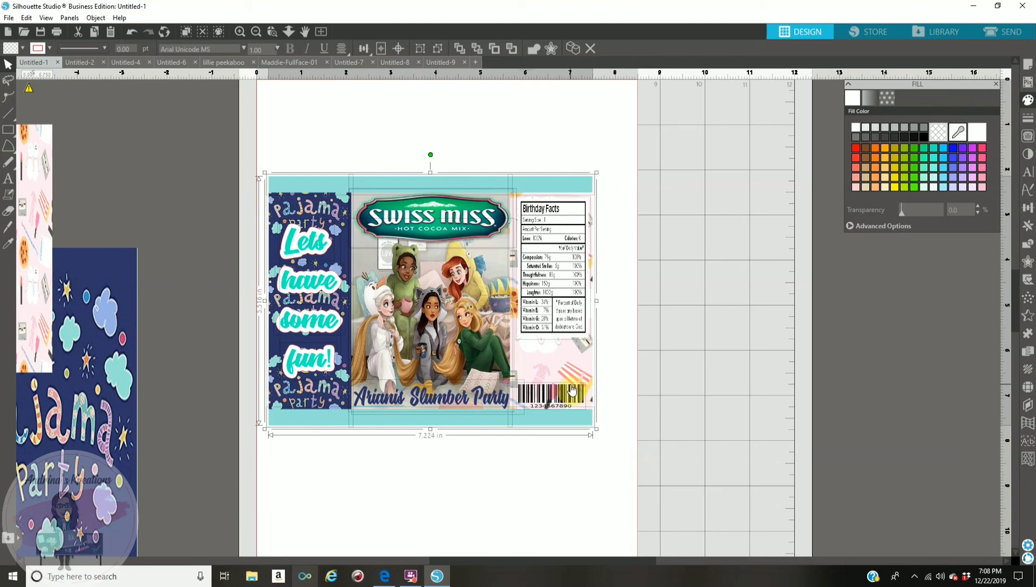
right_click(571, 389)
left_click(608, 251)
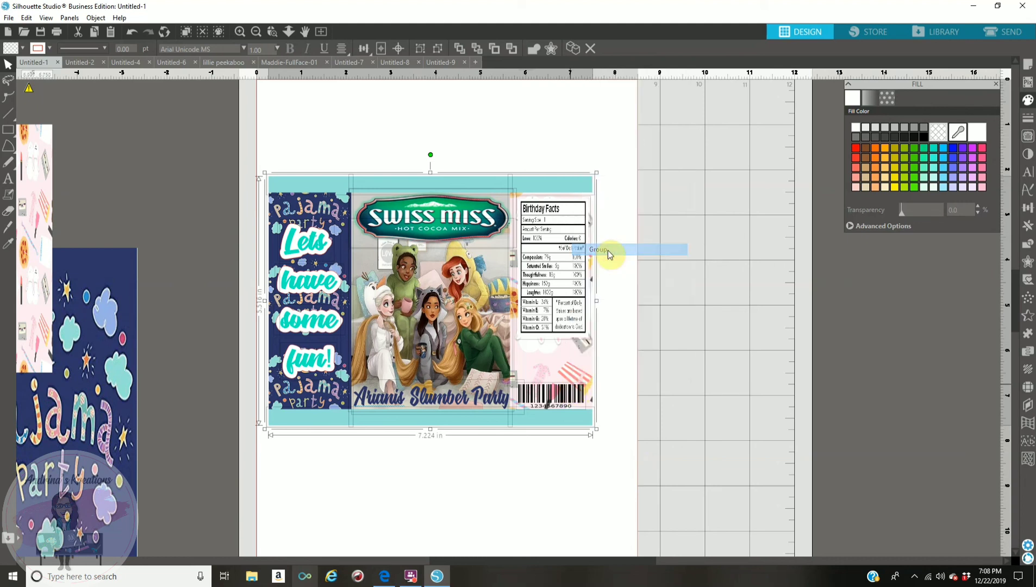
Step: Reposition the grouped wrapper on the page at about X 0.448 in and Y 2.362 in
left_click_drag(420, 412, 444, 320)
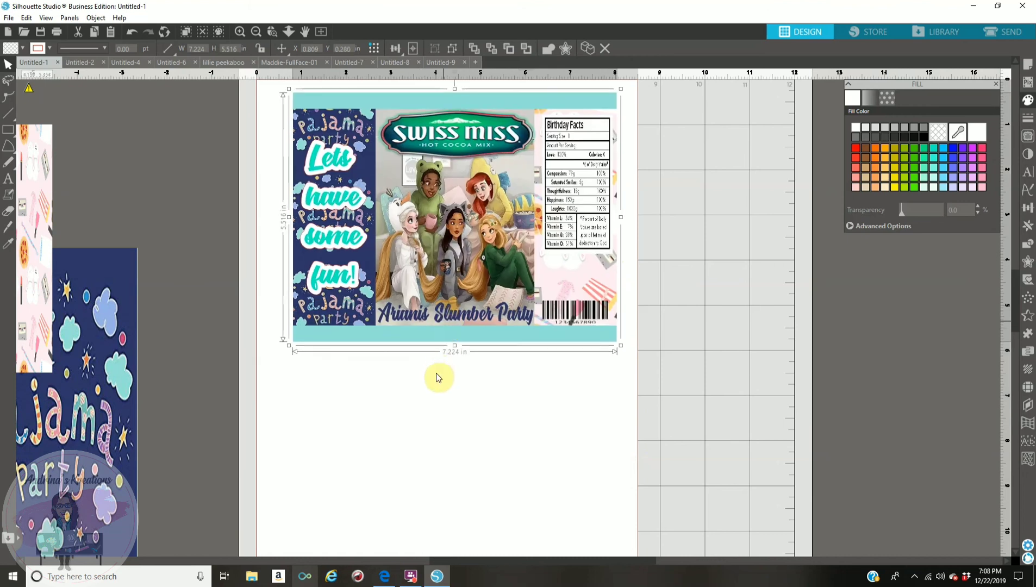
left_click_drag(435, 376, 438, 392)
scroll(438, 392, "up", 1)
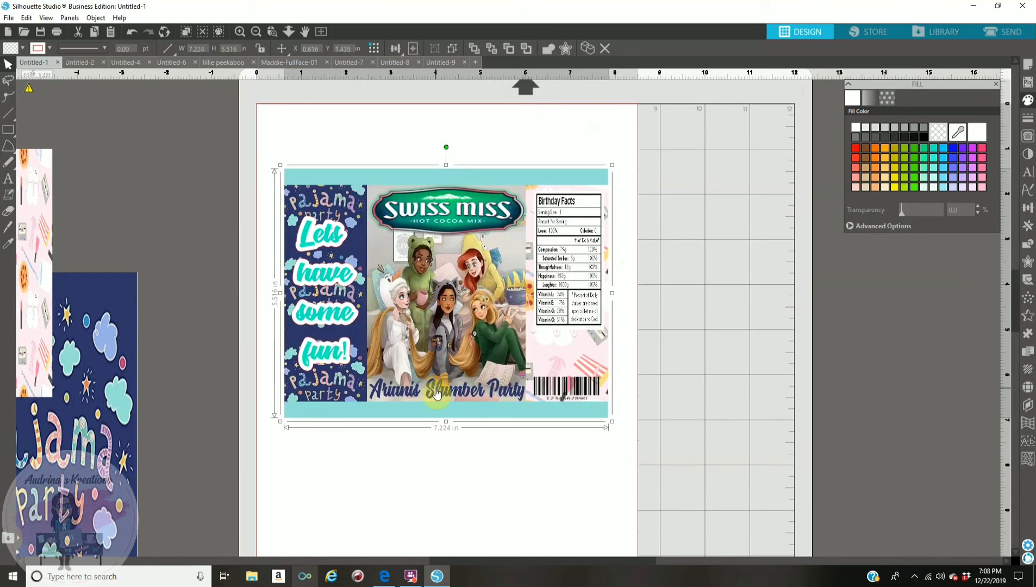
scroll(437, 392, "up", 1)
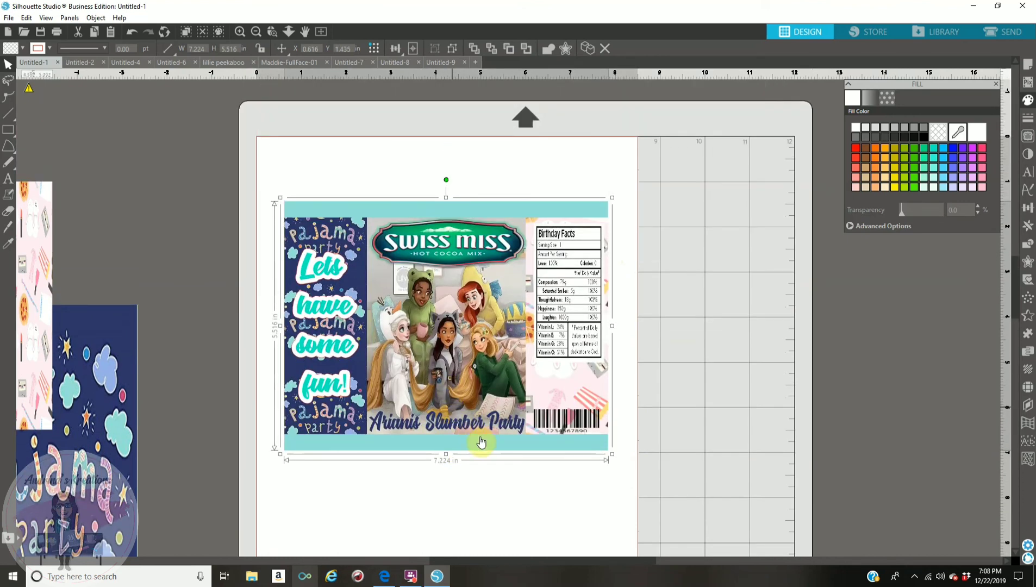
scroll(494, 337, "down", 1)
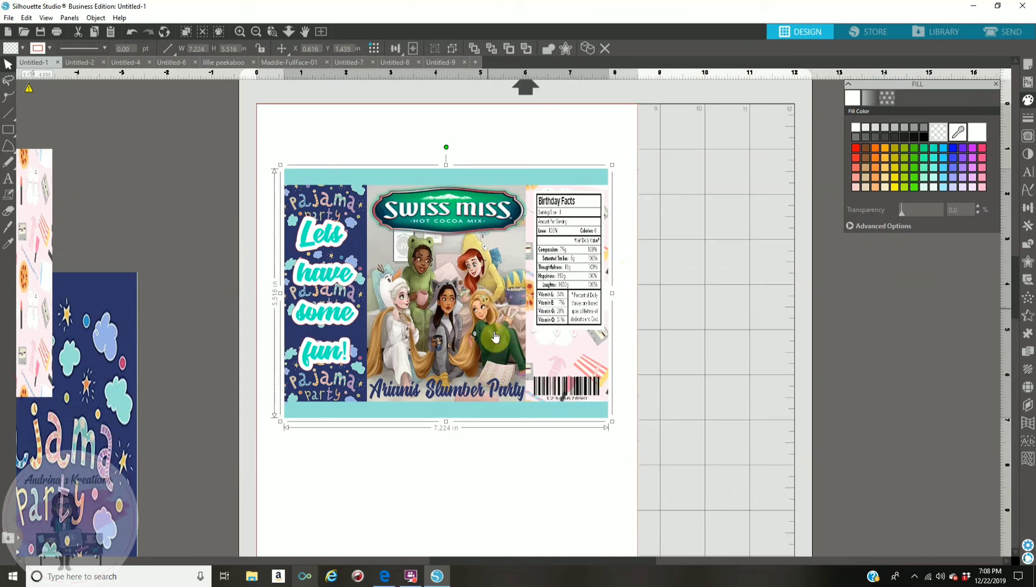
left_click_drag(498, 359, 477, 357)
key("ctrl+z")
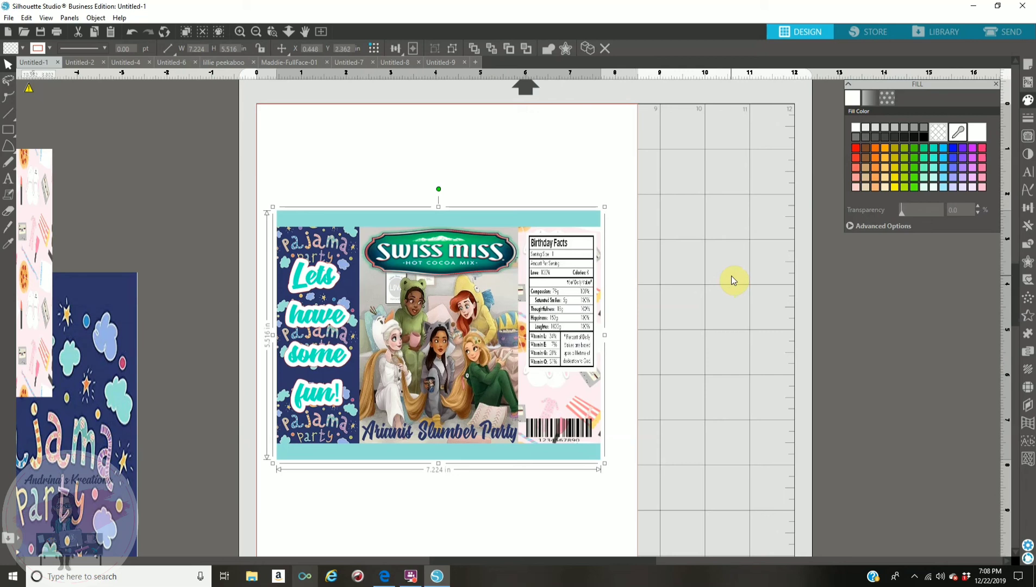
Step: Review the file formats offered for saving the design to the hard drive, including Portable Document Format, and leave without saving
left_click(8, 18)
mouse_move(64, 109)
left_click(157, 110)
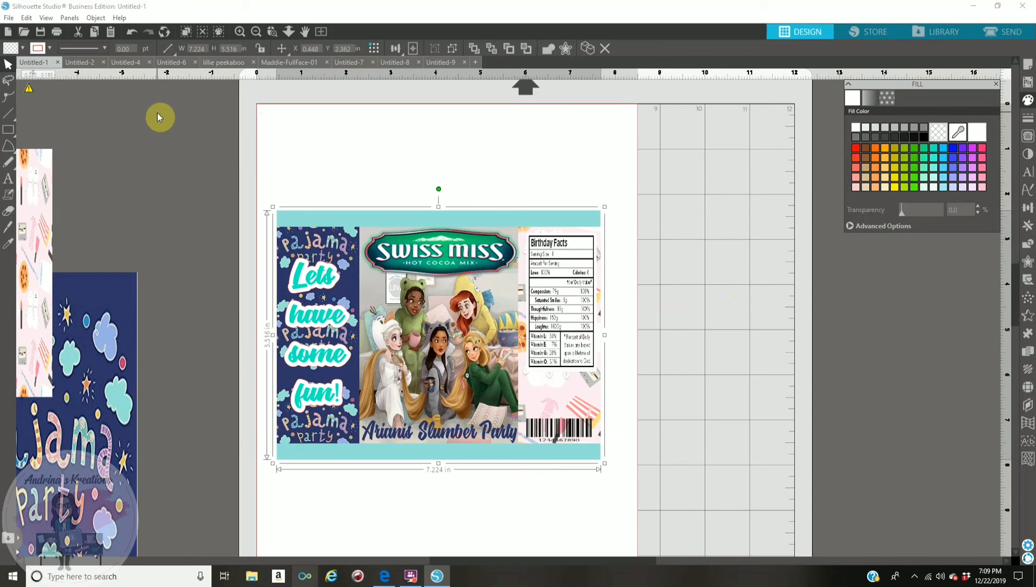
left_click(201, 275)
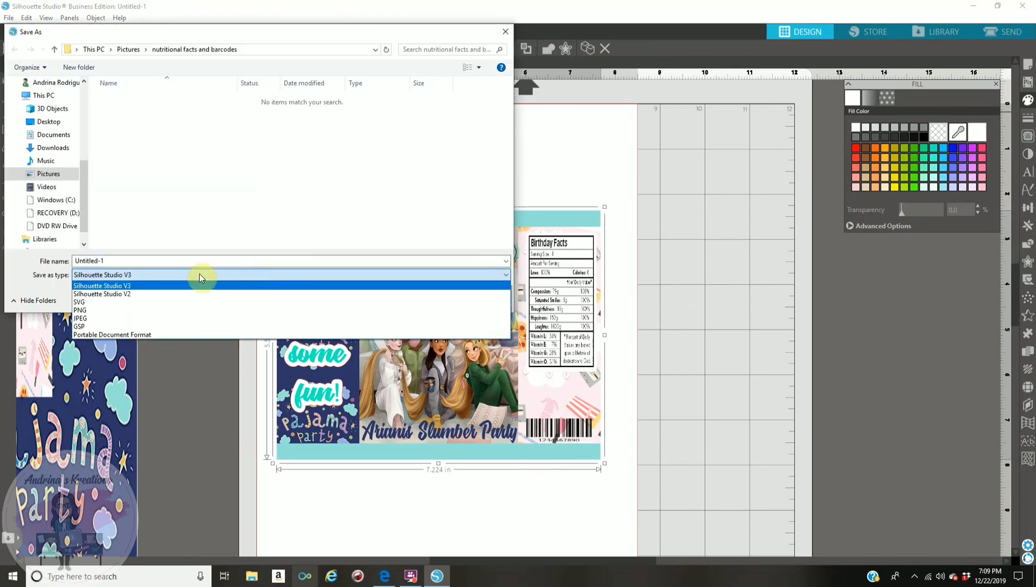
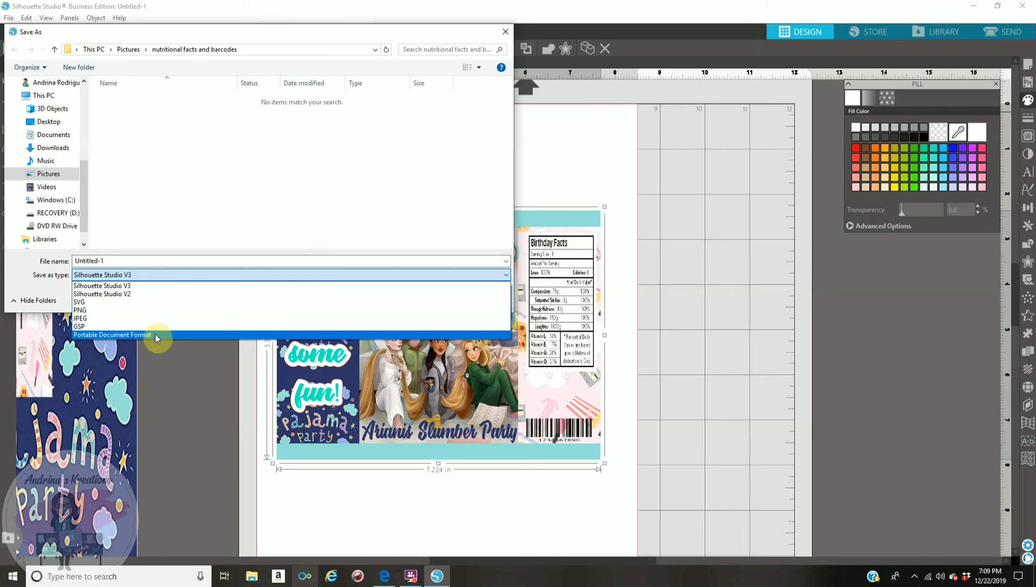
left_click(687, 215)
left_click(506, 32)
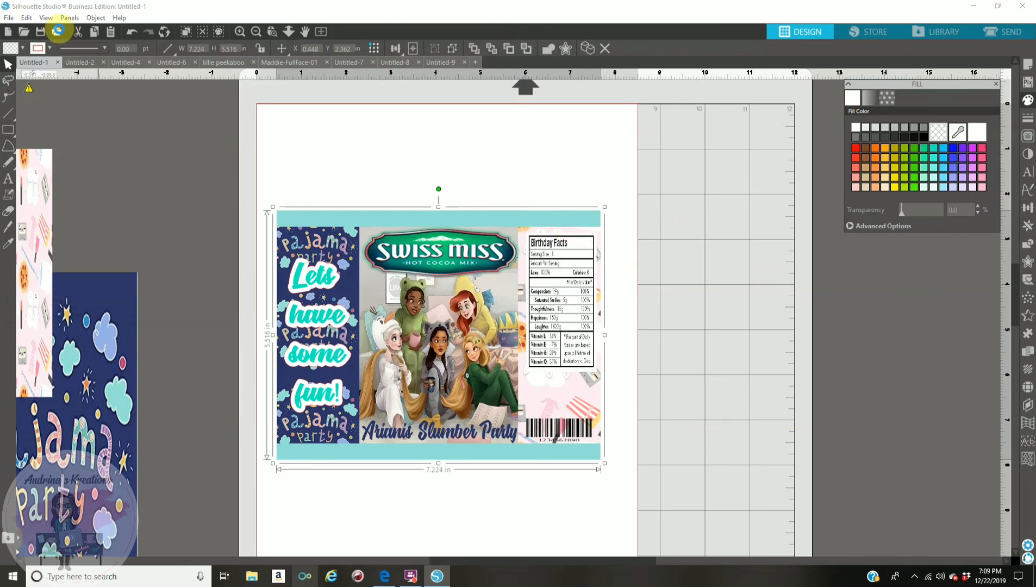
Step: Open the print setup for the WF-7710 Series printer and set its paper type to Premium Presentation Paper Matte
left_click(60, 34)
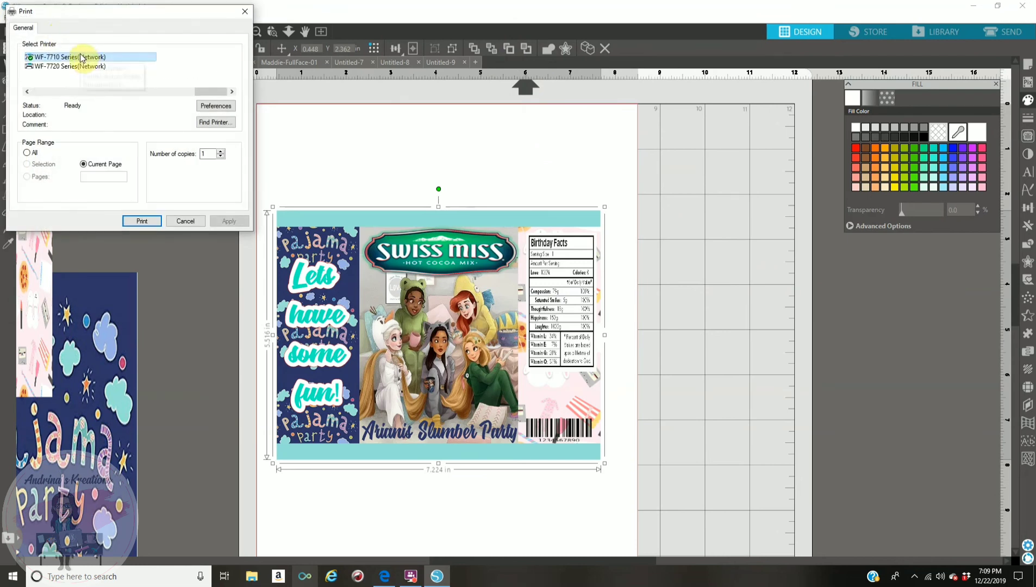
left_click(211, 107)
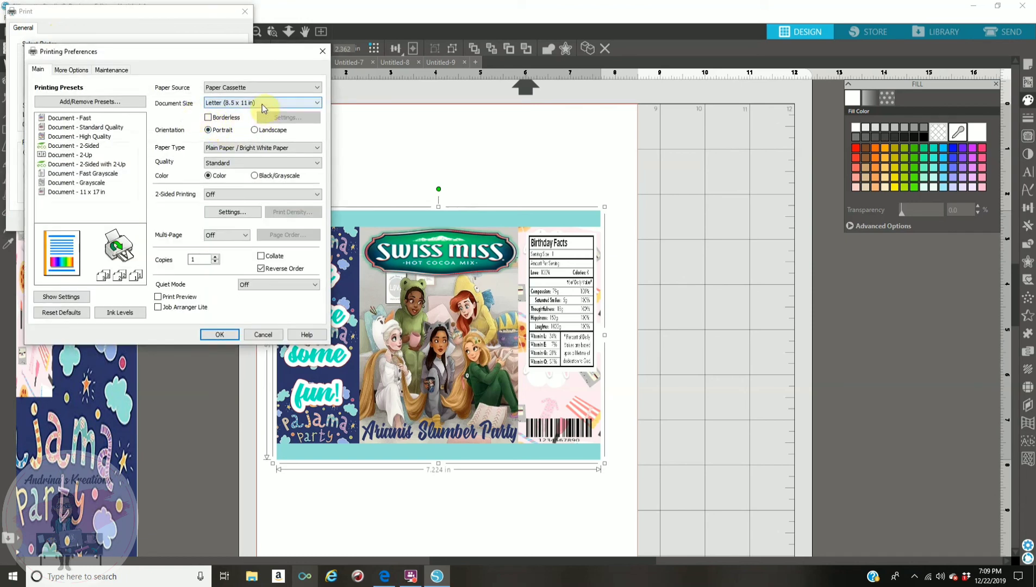
left_click(261, 149)
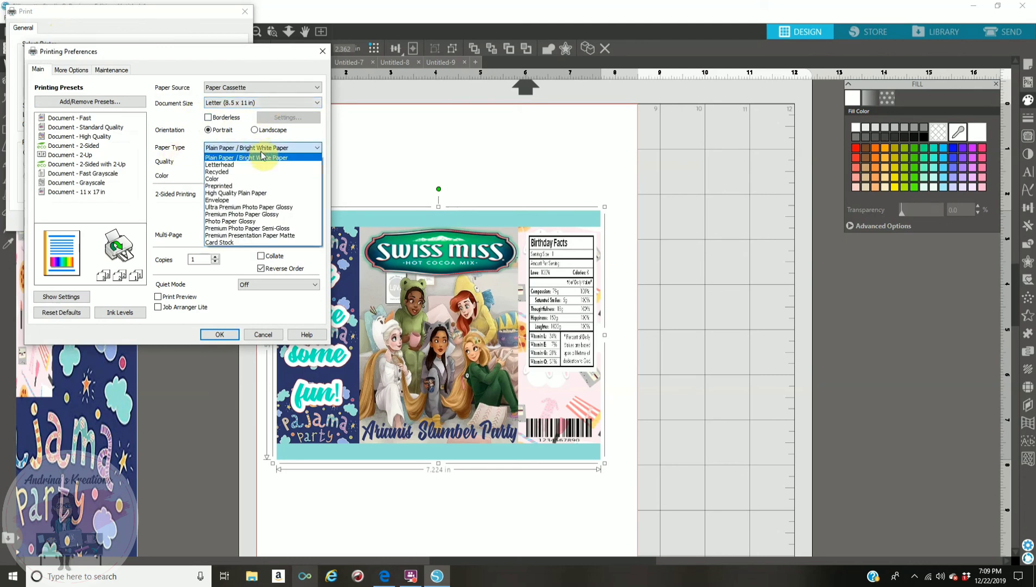
left_click(251, 235)
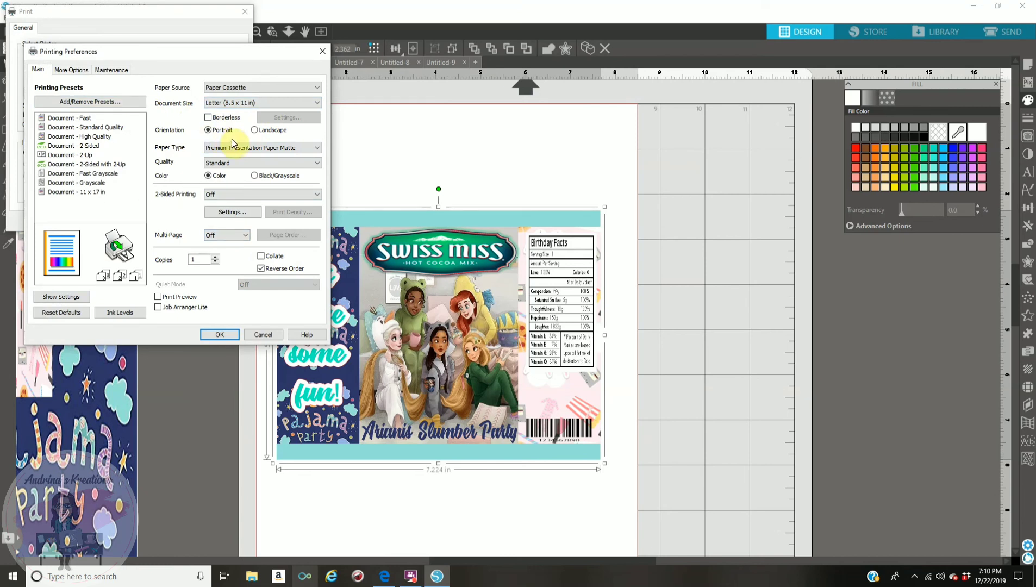
left_click(227, 336)
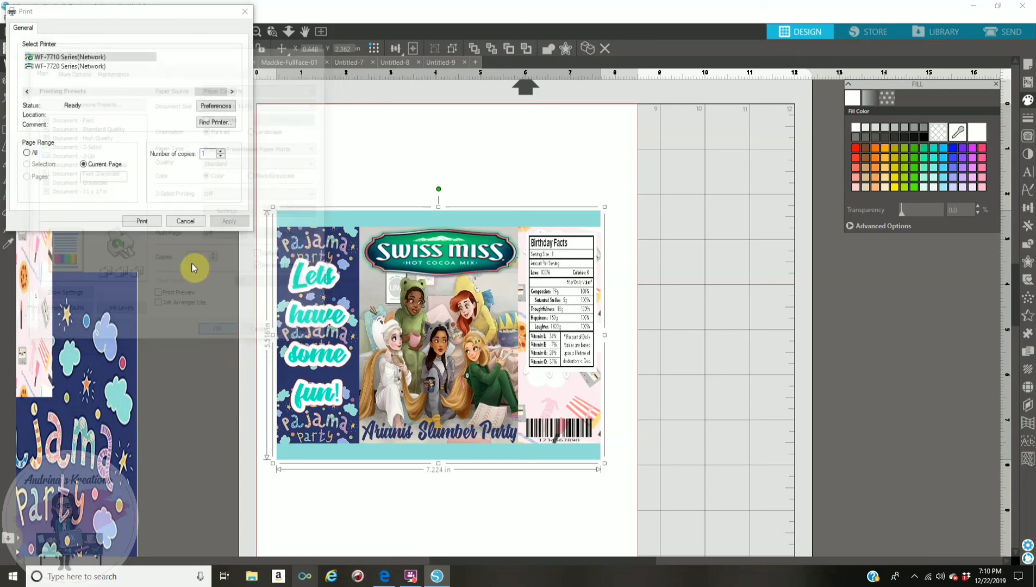